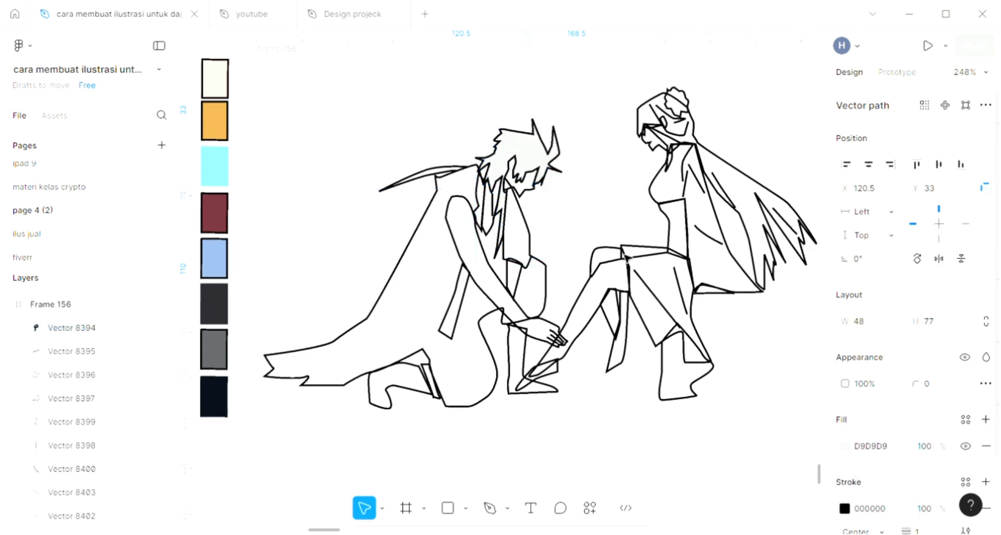
Fill the kneeling man's face shape with the skin tone FFE2D3 sampled from the cream palette swatch.
scroll(443, 211, up, 2)
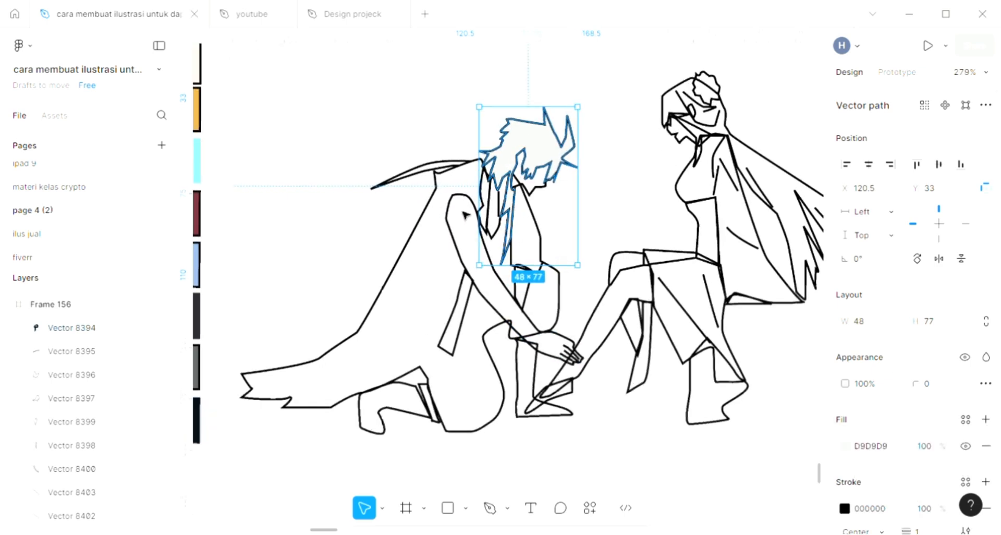
scroll(535, 194, up, 2)
click(534, 192)
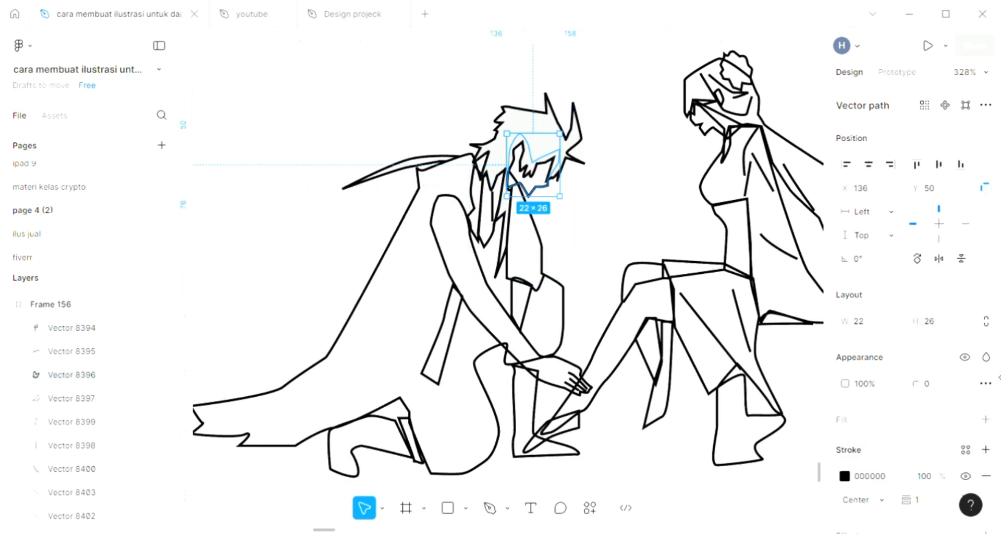
click(986, 419)
scroll(834, 244, down, 2)
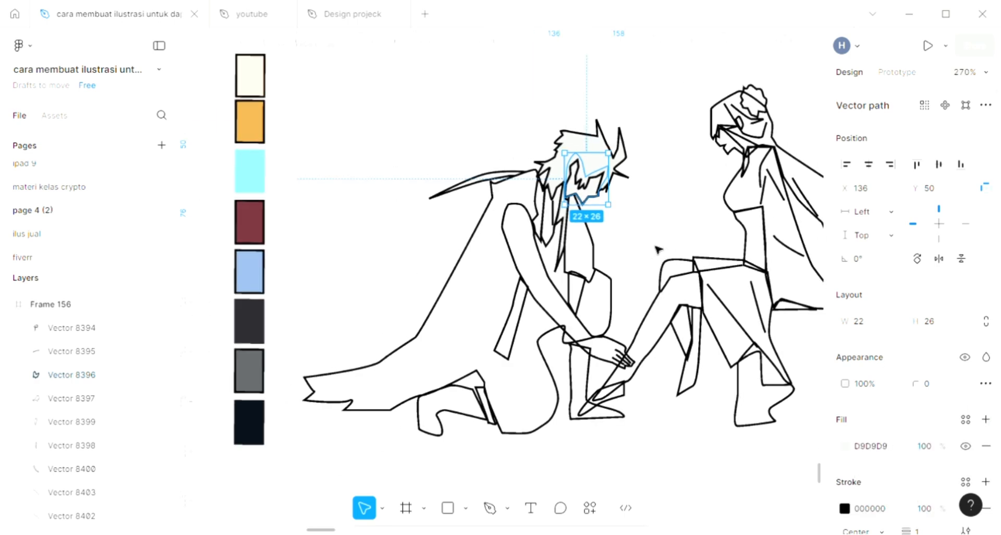
key(i)
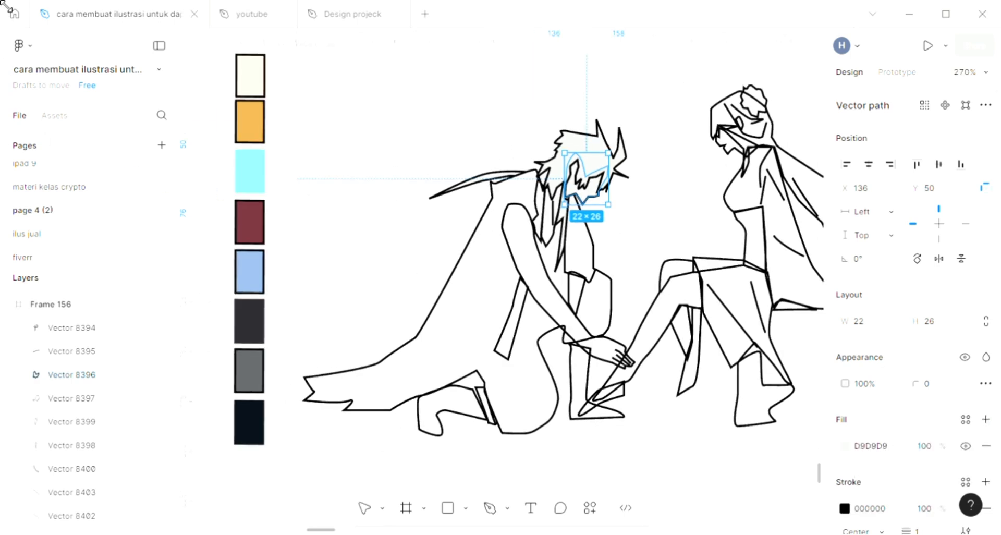
click(250, 79)
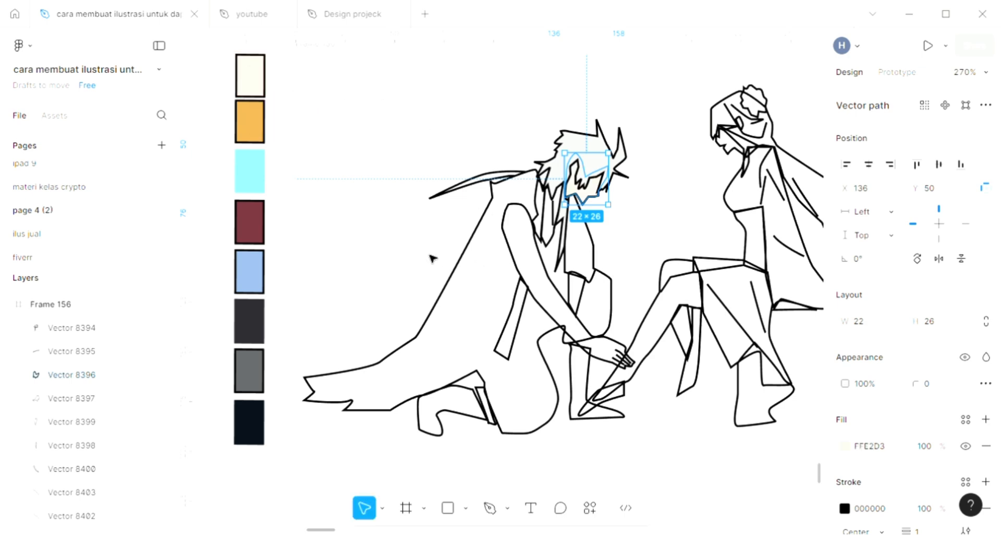
key(Escape)
Add a D9D9D9 fill to the thin pointed ribbon shape trailing behind the kneeling man's shoulders.
scroll(430, 258, right, 3)
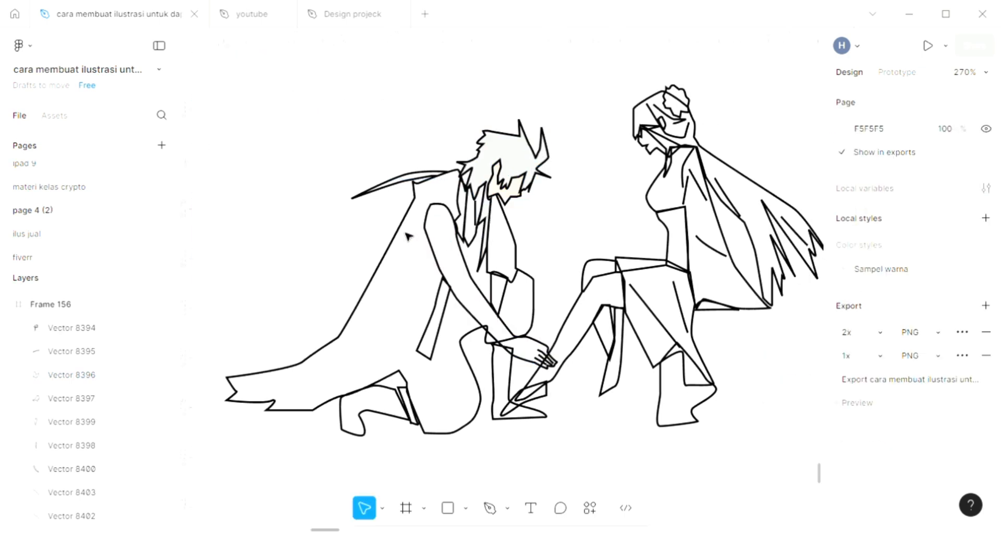
click(393, 219)
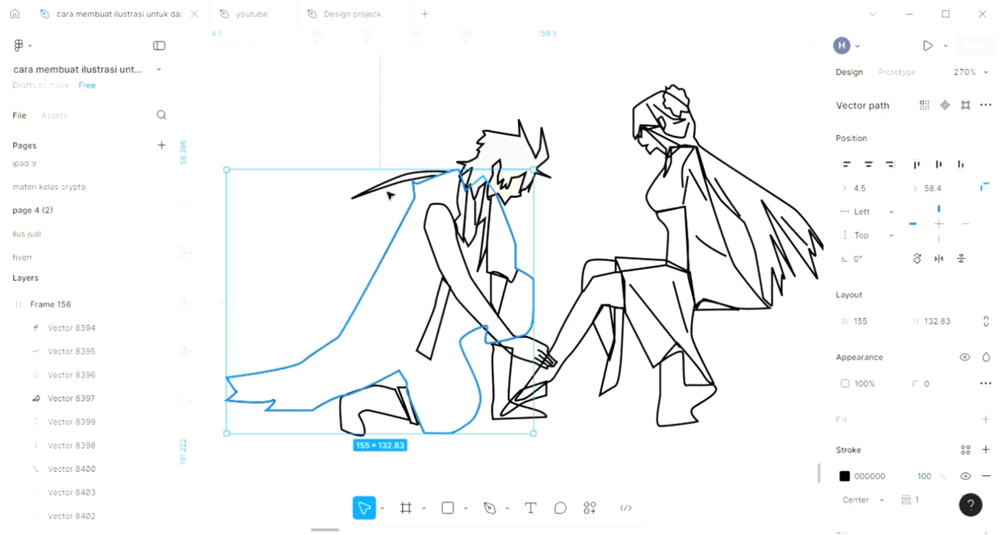
click(397, 188)
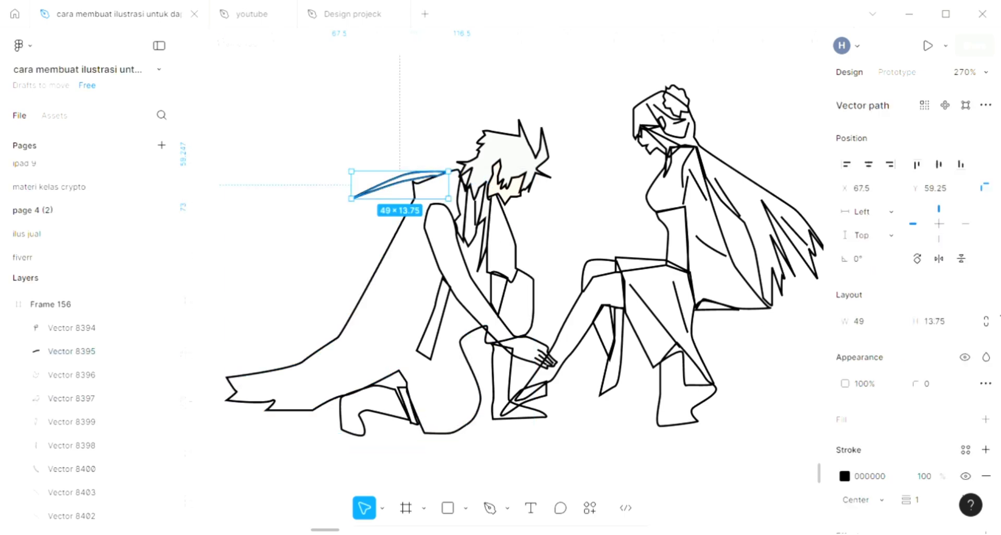
click(986, 419)
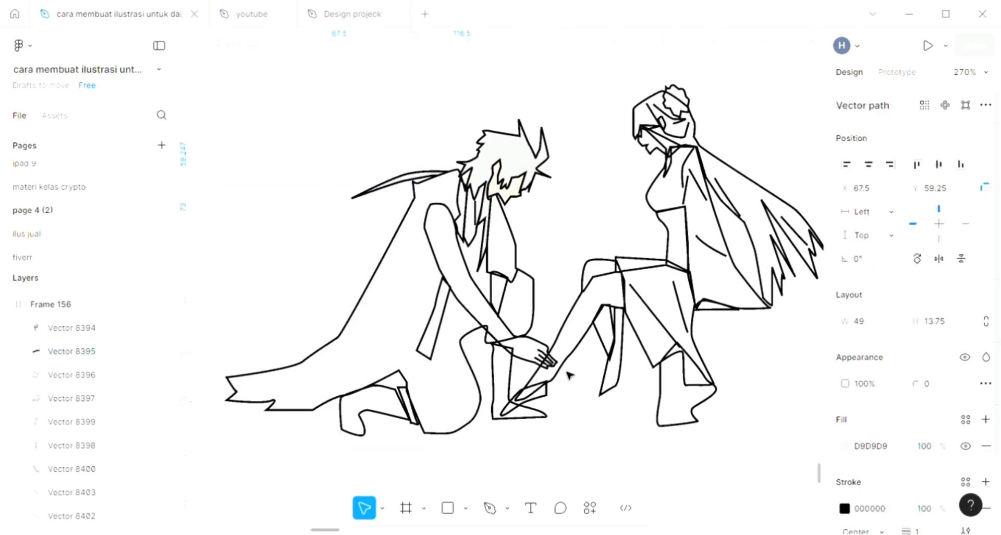
Fill the kneeling man's coat with the dark palette colour 29282D and send it behind the other shapes in the frame.
click(385, 280)
click(986, 419)
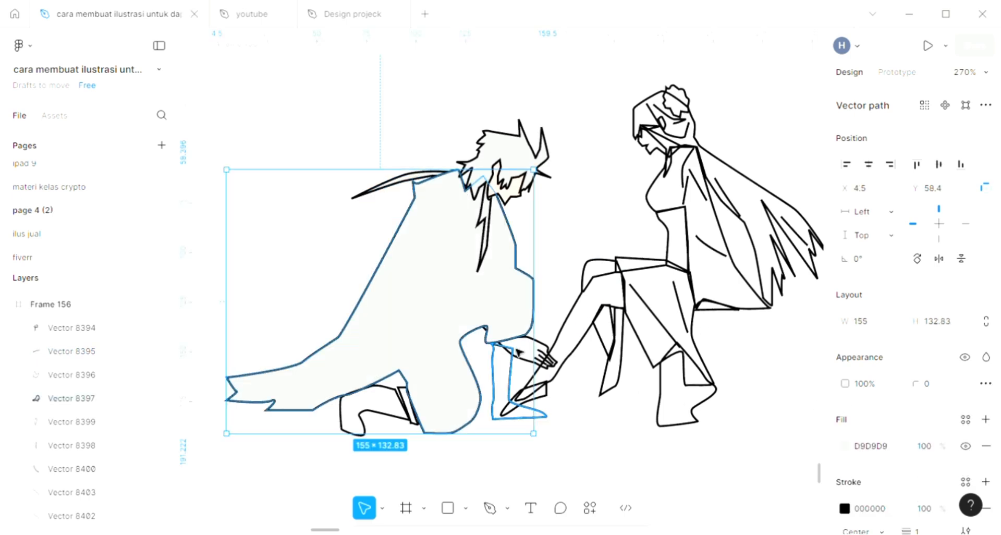
key(ctrl+shift+bracketleft)
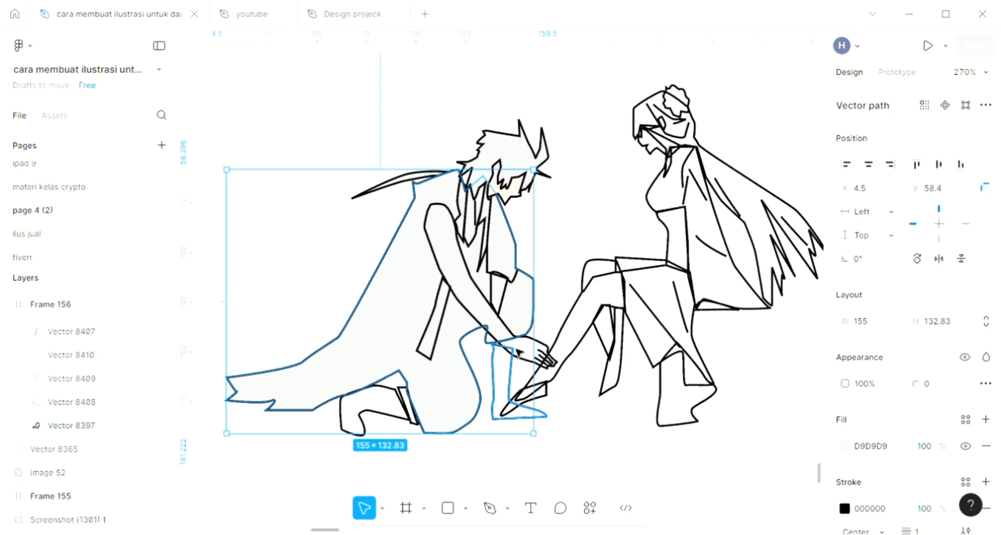
scroll(519, 352, left, 5)
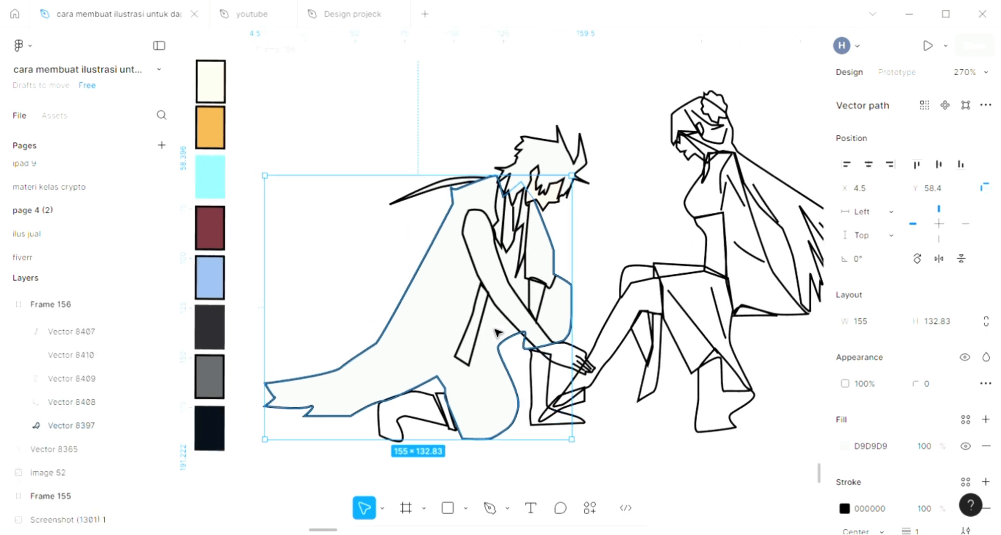
key(i)
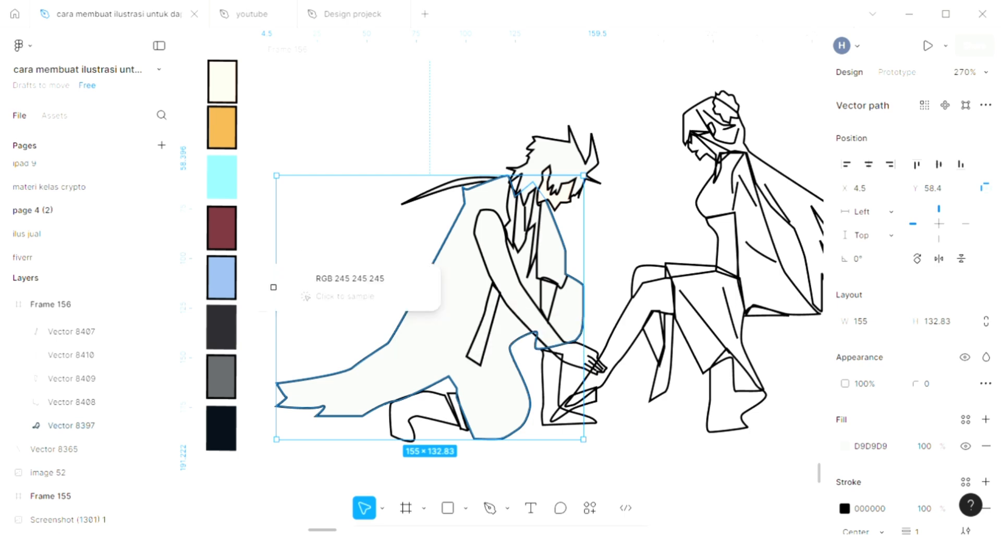
click(221, 327)
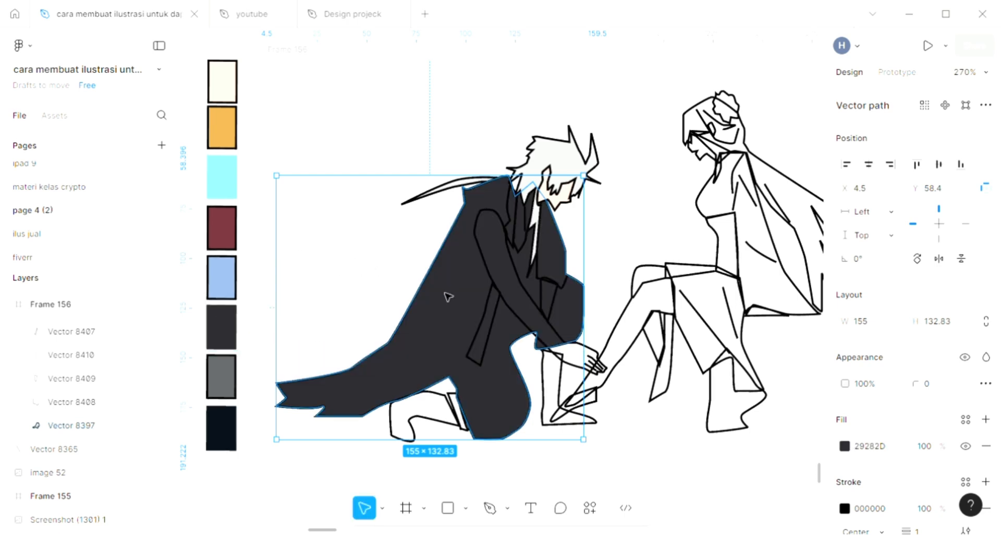
key(Escape)
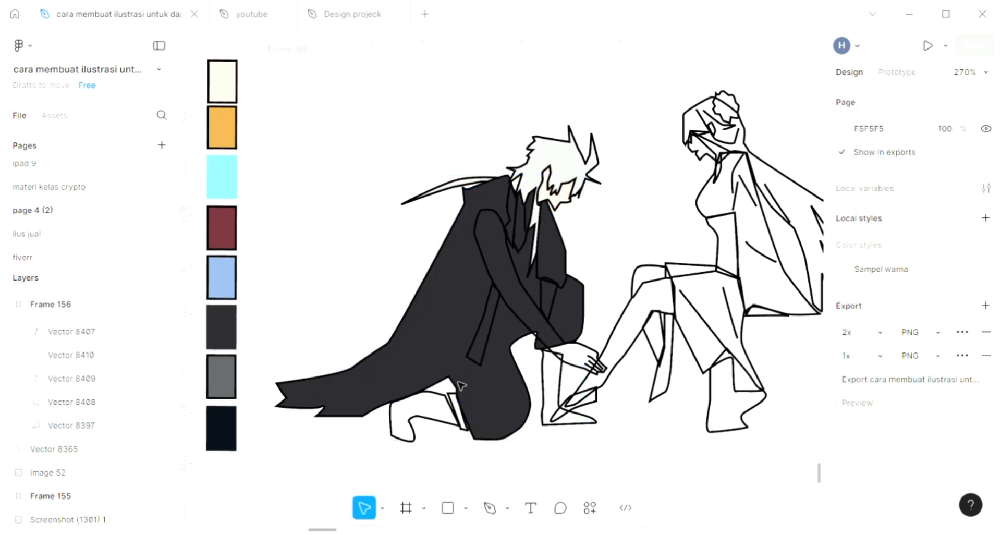
Add a D9D9D9 fill to the narrow strip hanging below the arm on the man's coat.
click(501, 322)
click(491, 322)
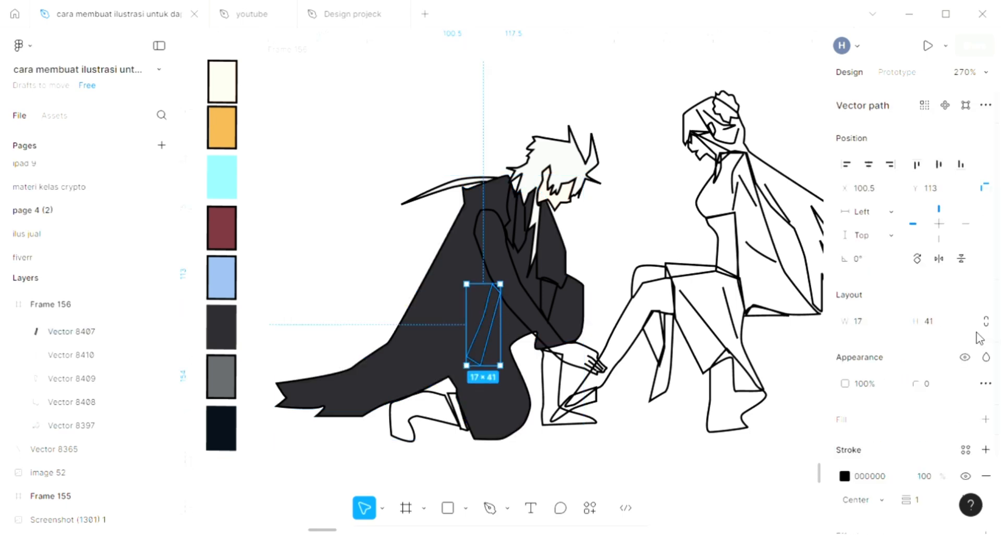
click(986, 420)
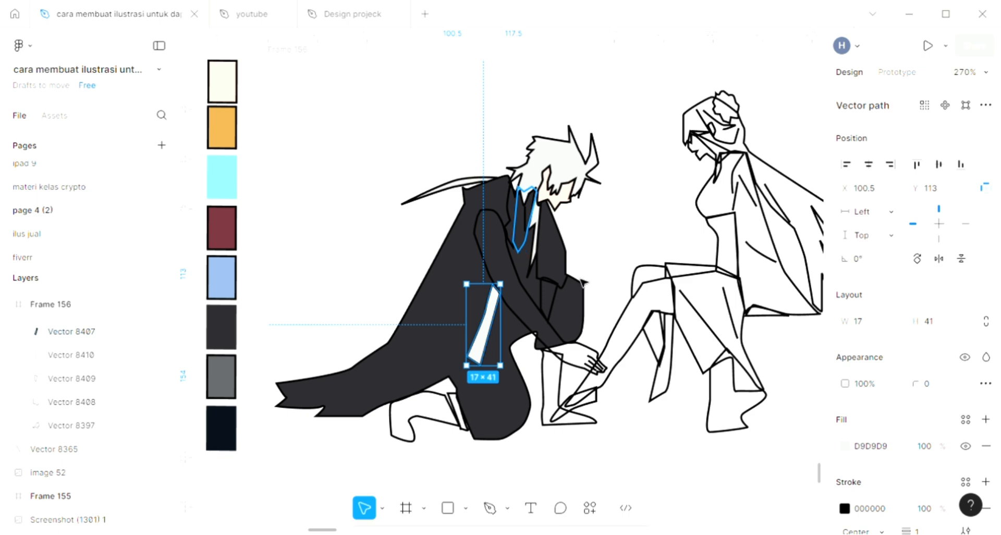
Fill the kneeling man's neck and chest shape with the skin tone FFE2D3 sampled from his face.
click(526, 236)
scroll(608, 278, up, 3)
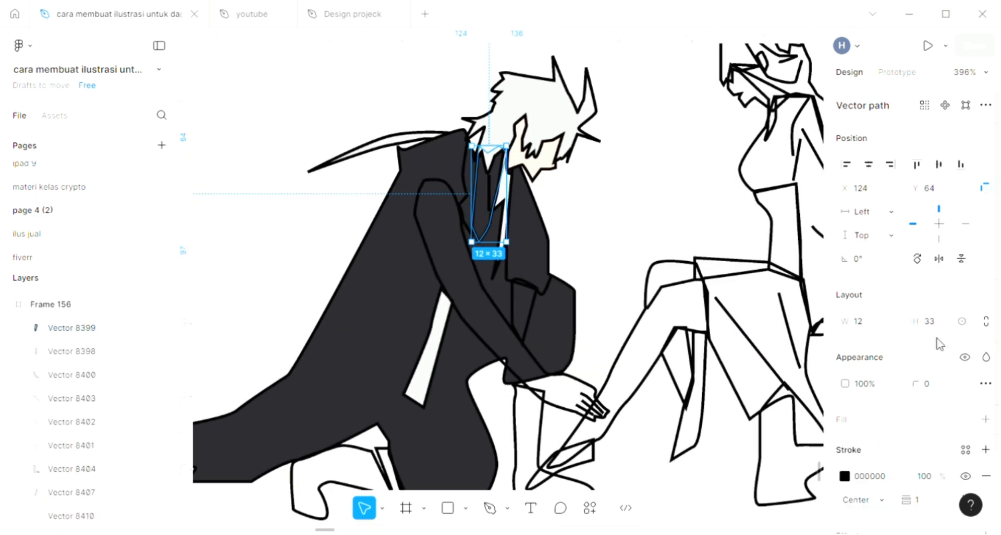
click(986, 419)
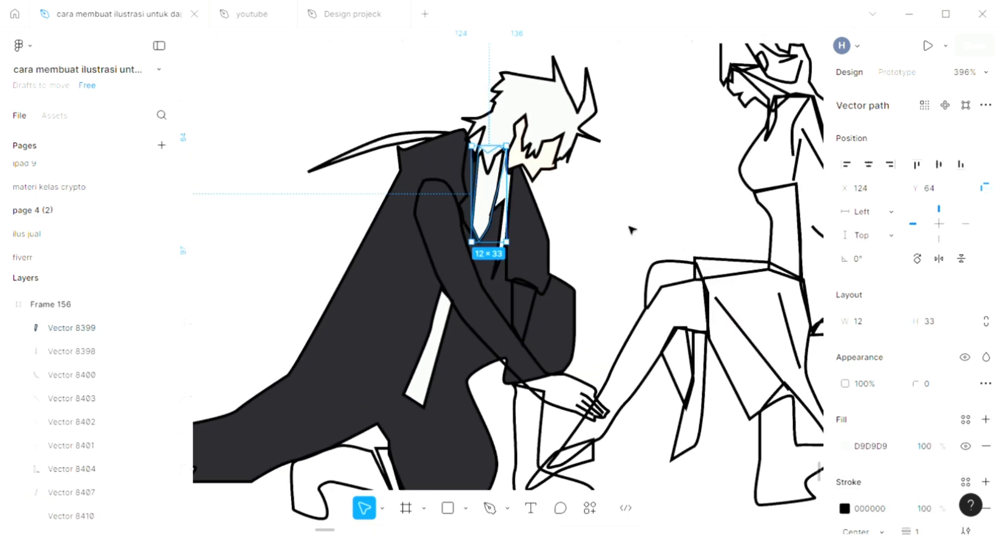
key(i)
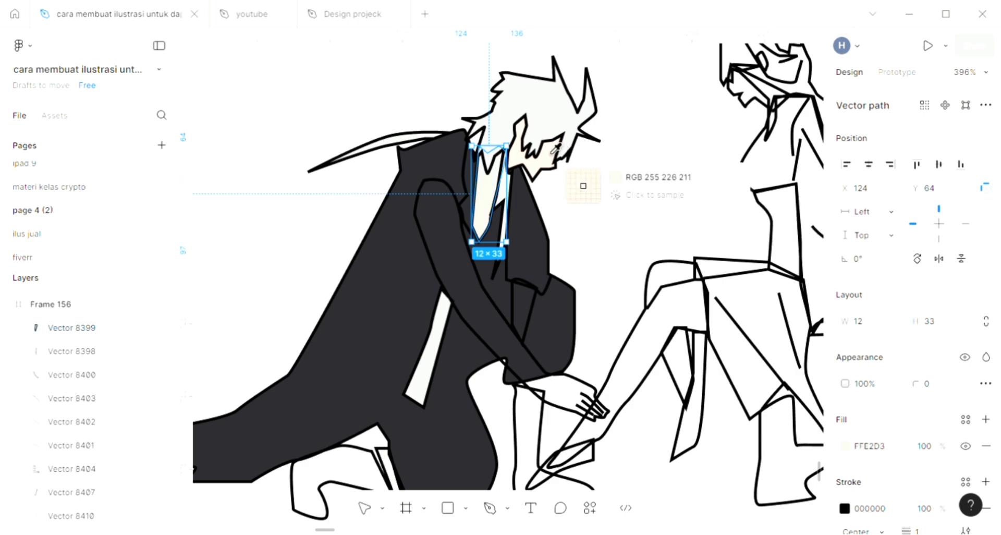
click(584, 185)
key(Escape)
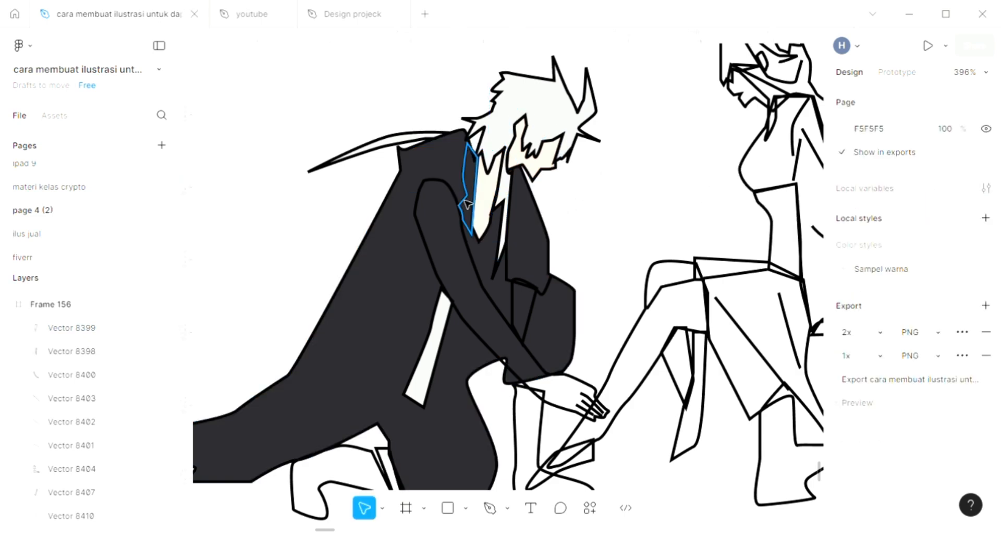
Add a D9D9D9 fill to the narrow collar shape beside the man's neck.
click(469, 183)
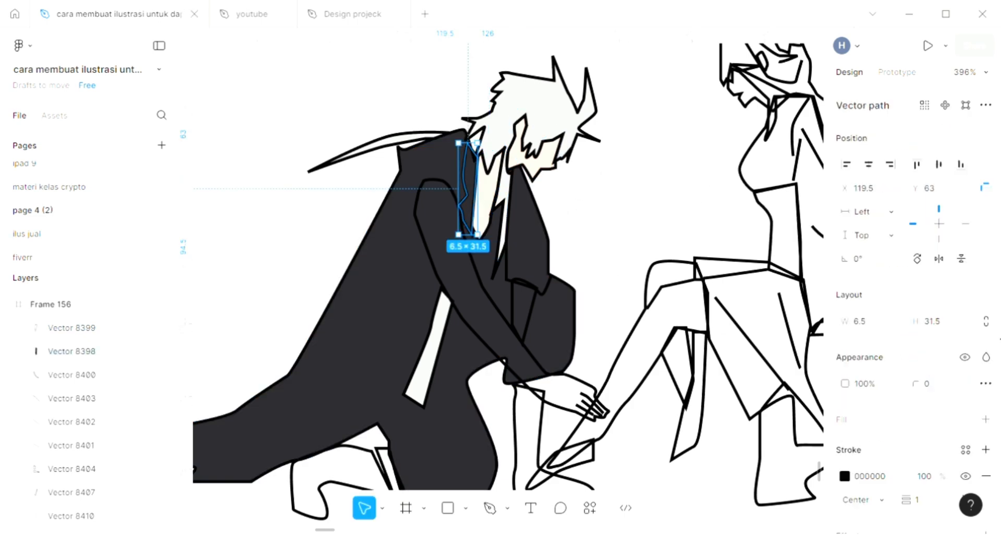
click(987, 420)
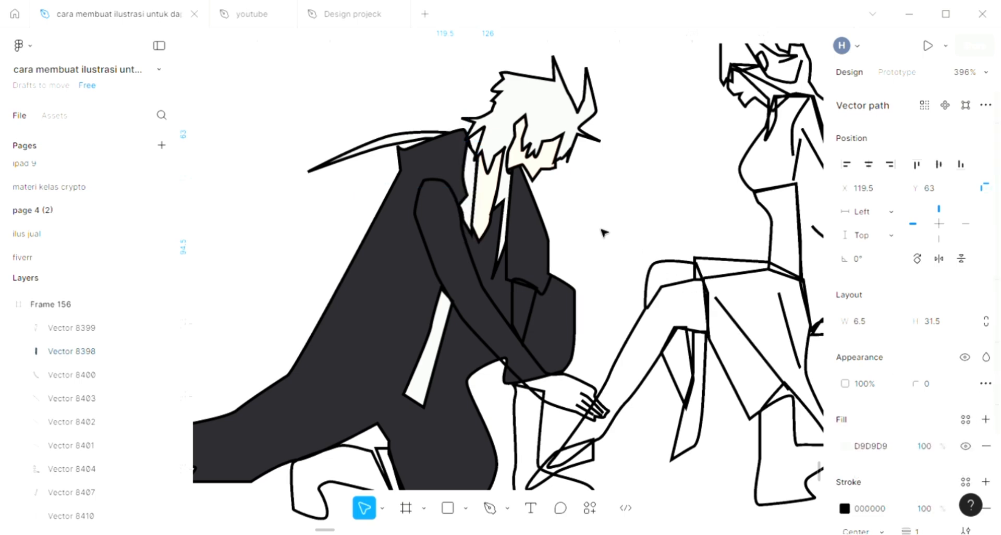
click(521, 278)
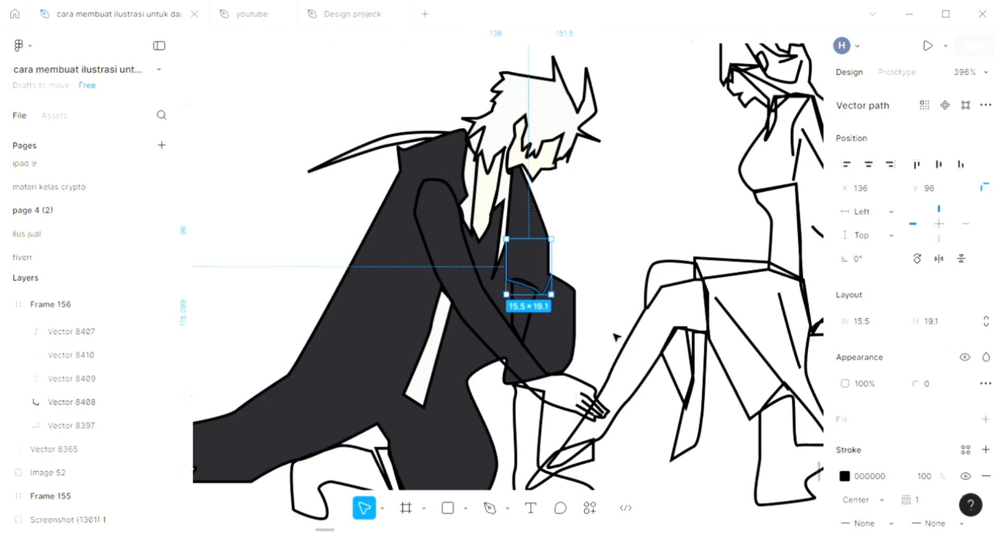
click(609, 308)
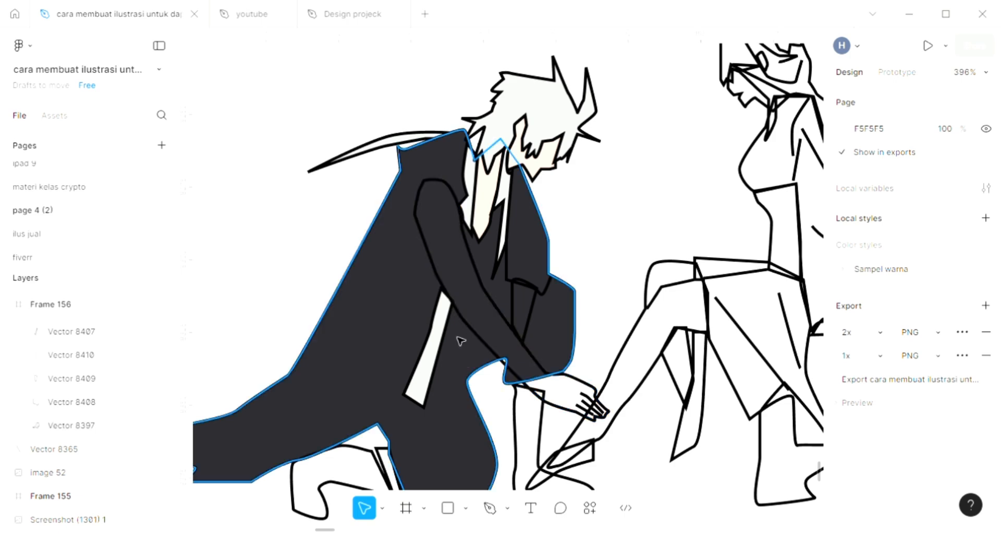
Fill the man's outstretched arm with the skin tone FFE2D3 sampled from his neck and move it backward behind the finger lines.
click(466, 323)
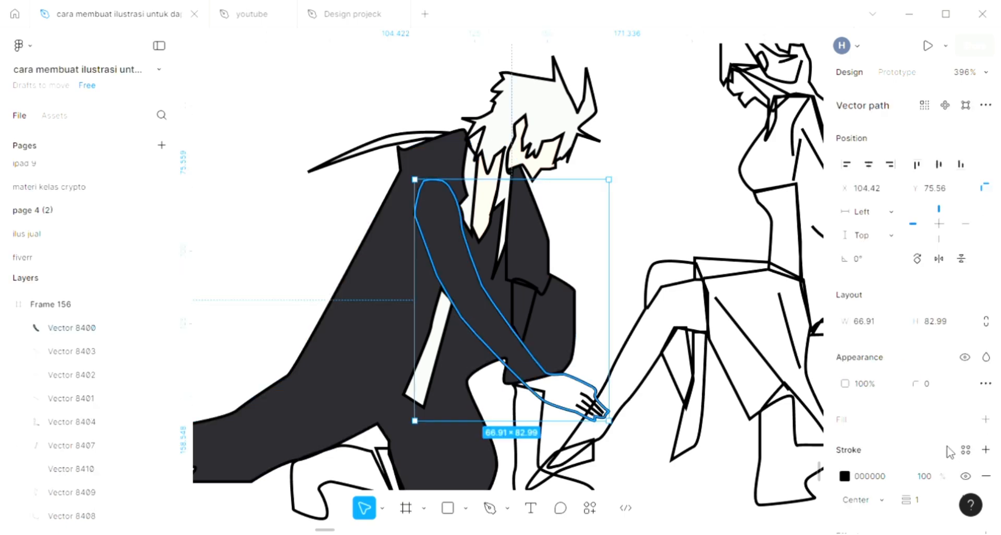
click(986, 420)
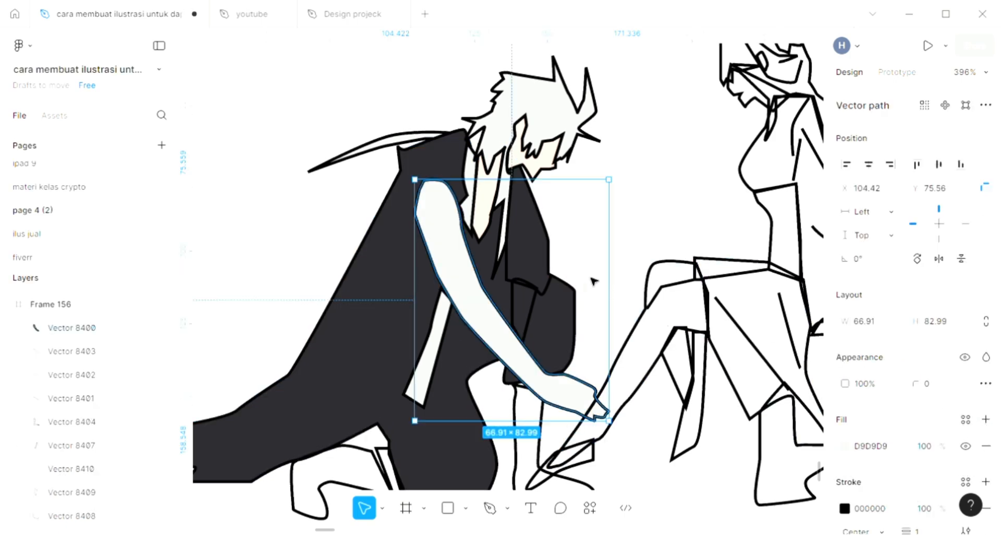
key(i)
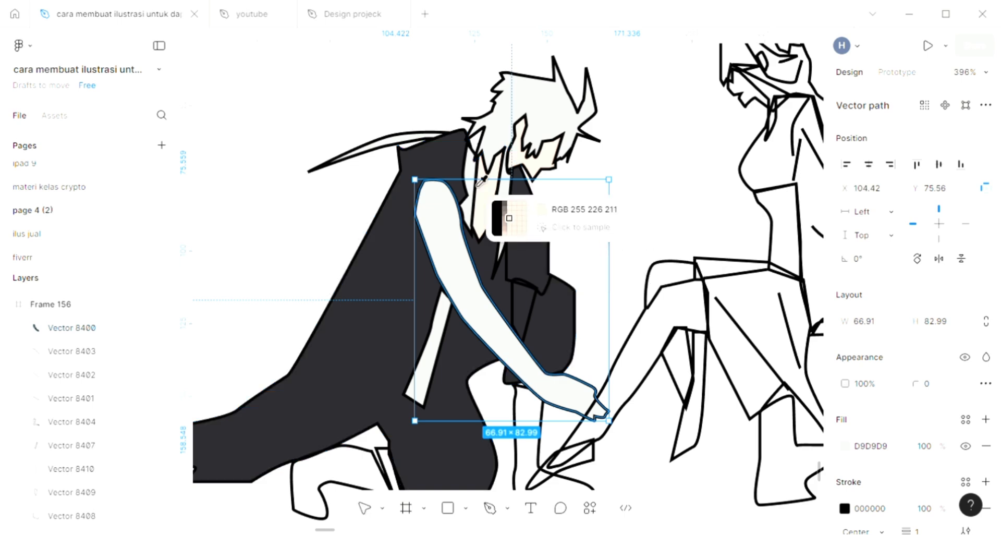
click(480, 183)
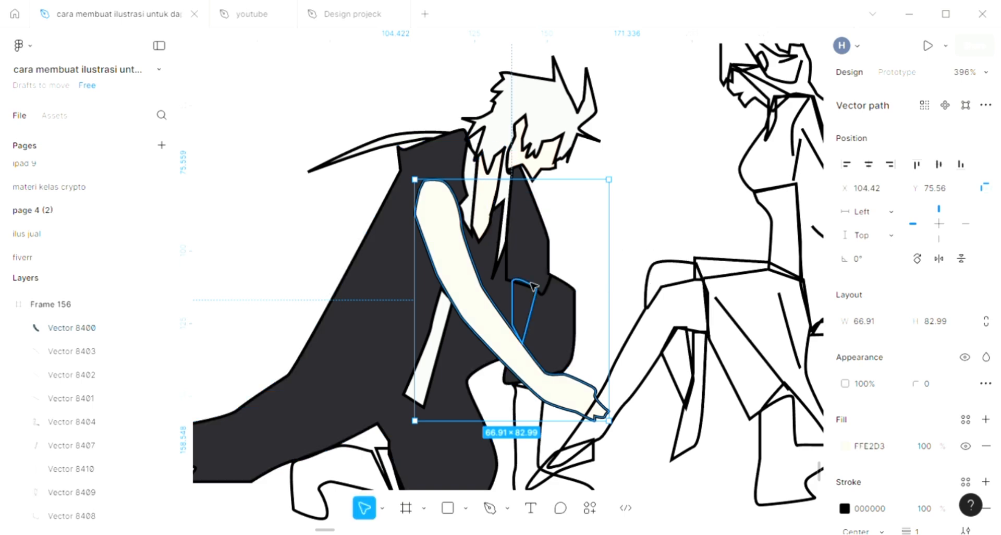
key(ctrl+[)
key(ctrl+[)
key(ctrl+[)
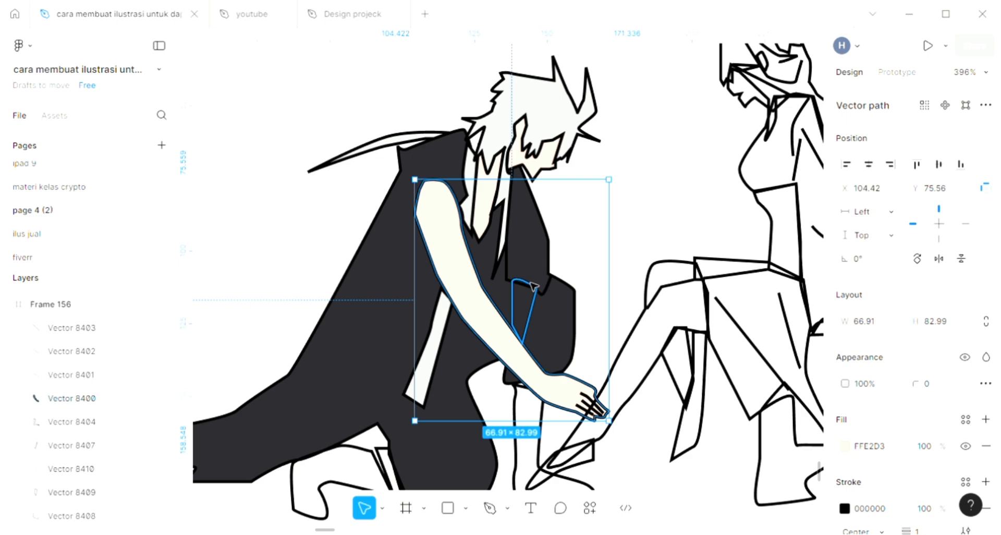
click(635, 225)
Fill the man's front lower leg and foot shape with the dark colour sampled from his coat.
scroll(633, 224, down, 2)
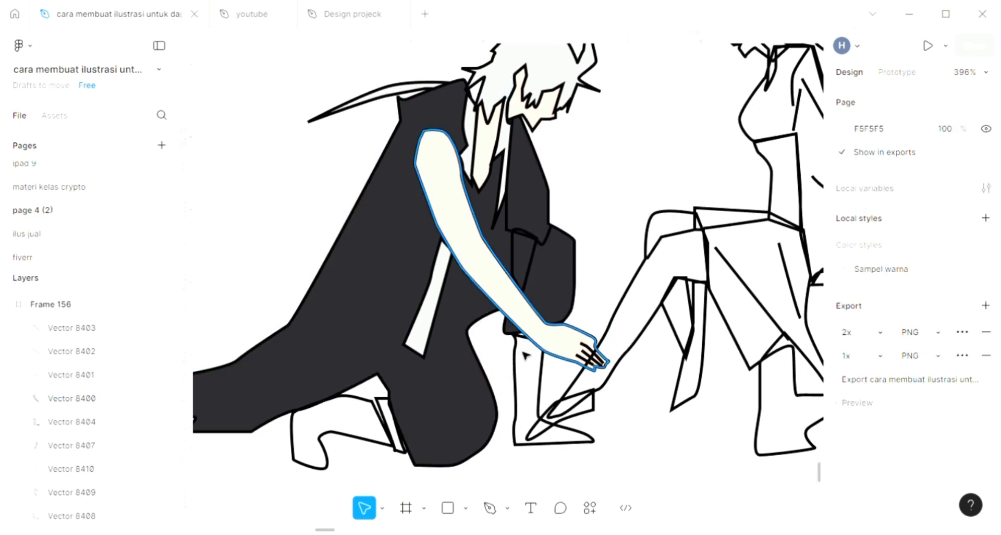
click(540, 410)
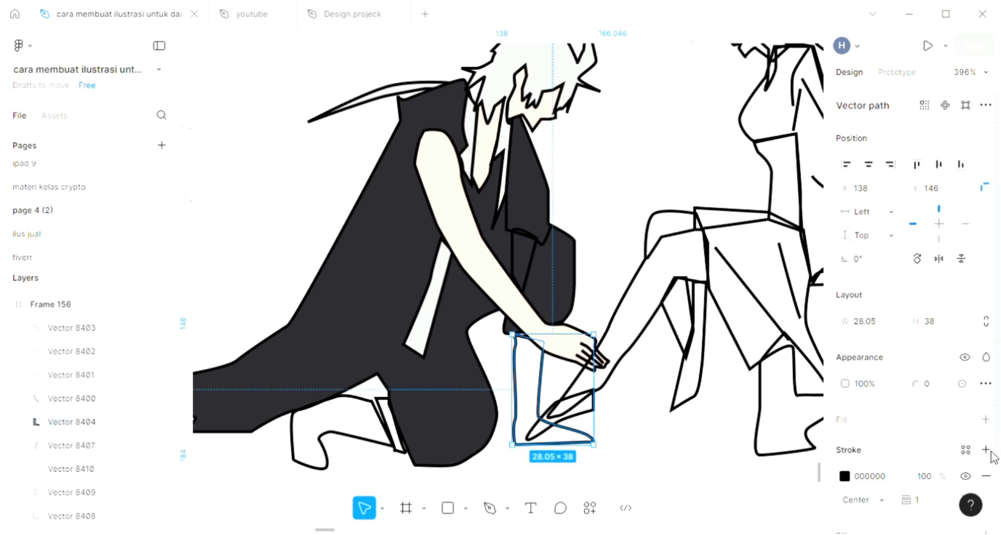
click(986, 418)
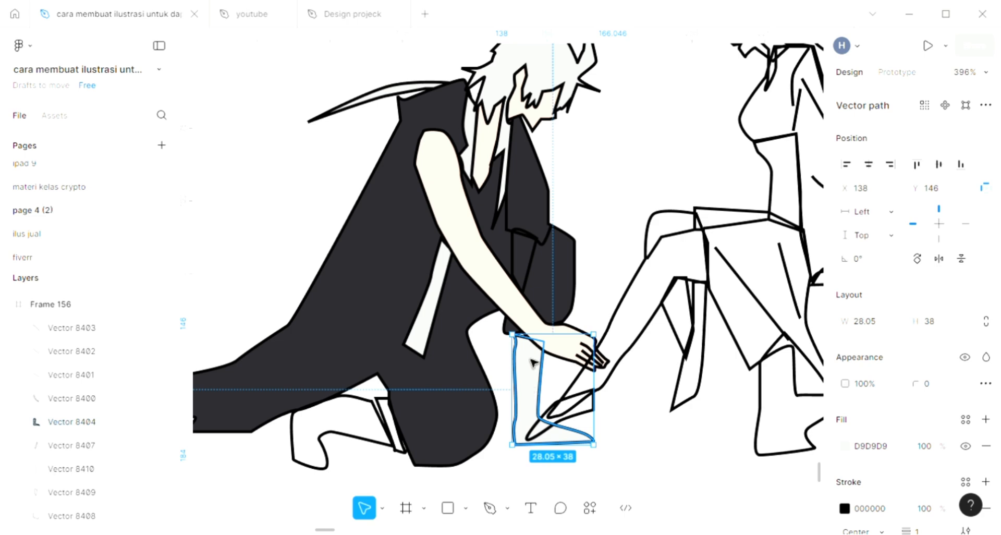
key(i)
click(547, 297)
click(613, 268)
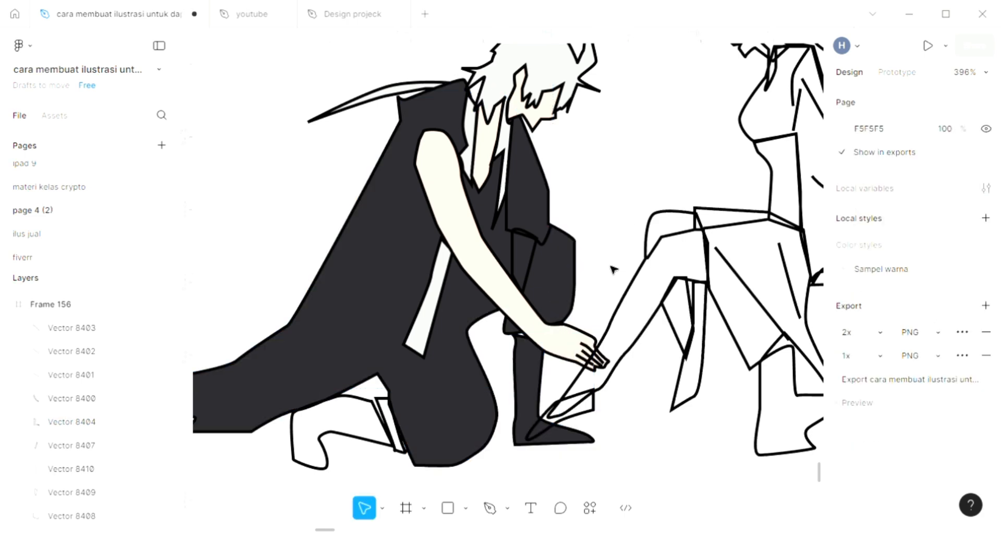
Draw a closed band about 6 × 2 at the top of the man's front lower leg with the Pen tool and fill it with D9D9D9.
click(496, 512)
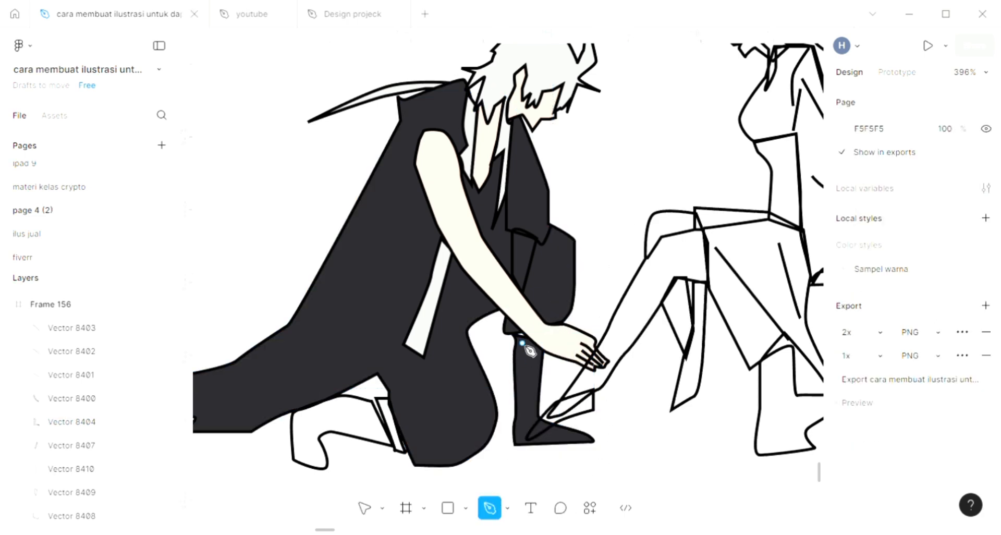
scroll(529, 349, up, 5)
scroll(530, 350, up, 2)
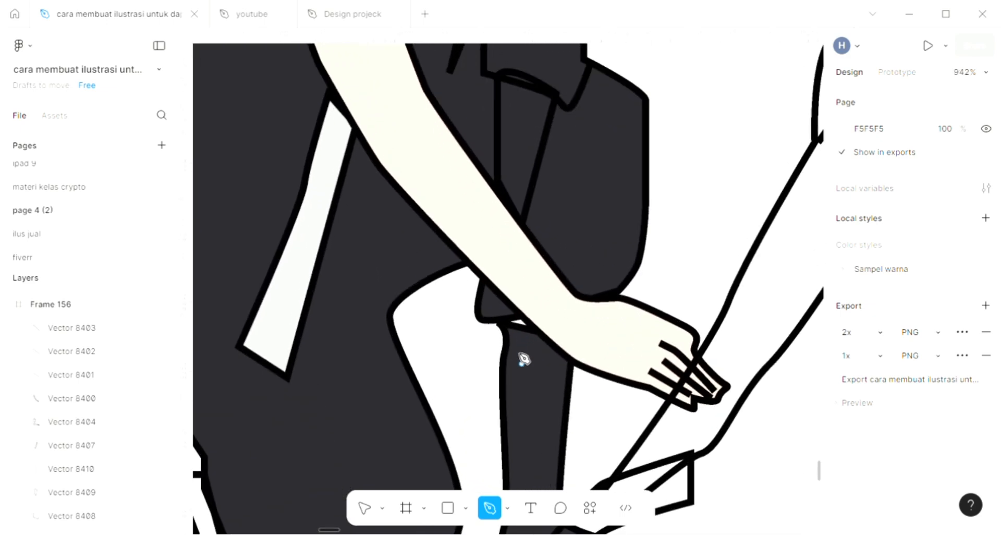
click(508, 339)
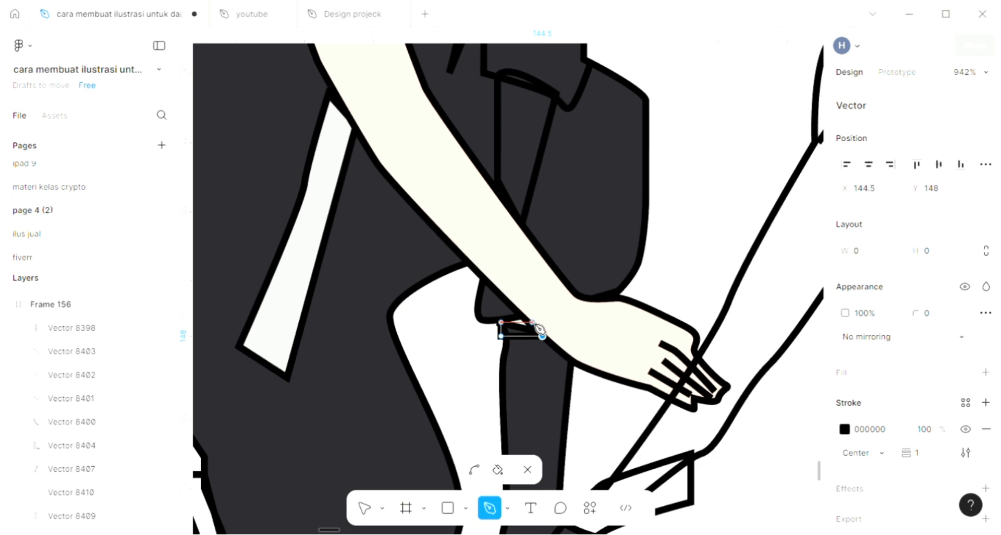
click(532, 323)
click(501, 322)
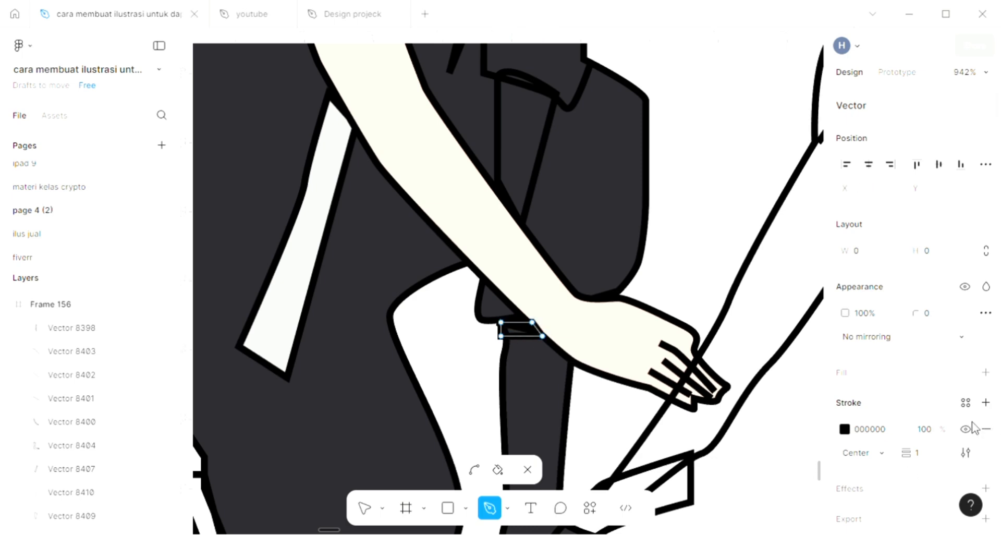
click(985, 371)
scroll(656, 383, down, 5)
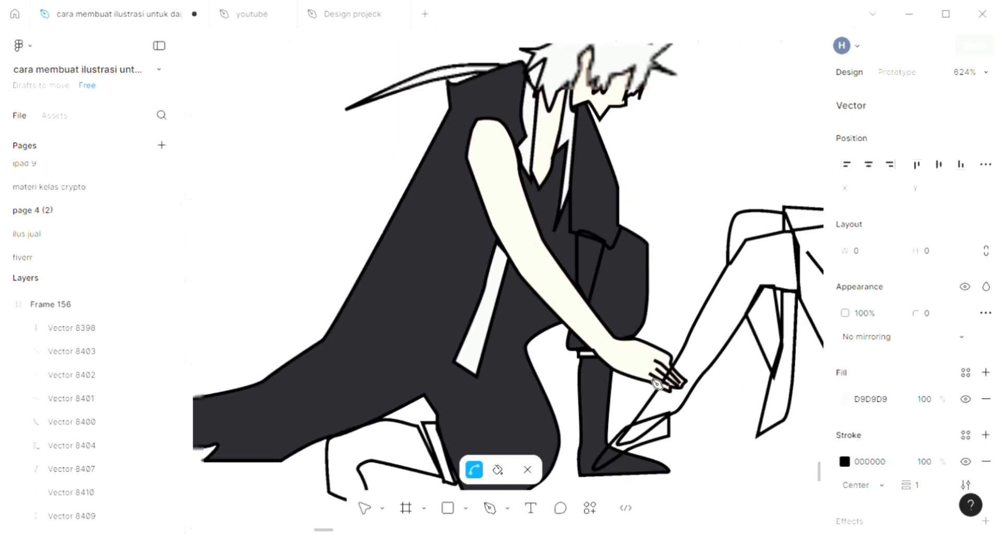
scroll(645, 468, down, 2)
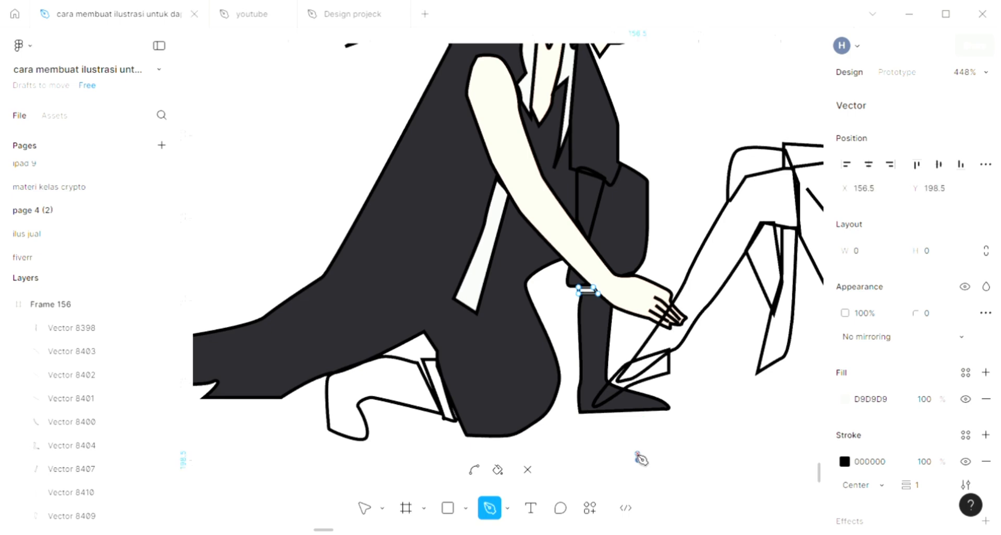
key(Escape)
key(Escape)
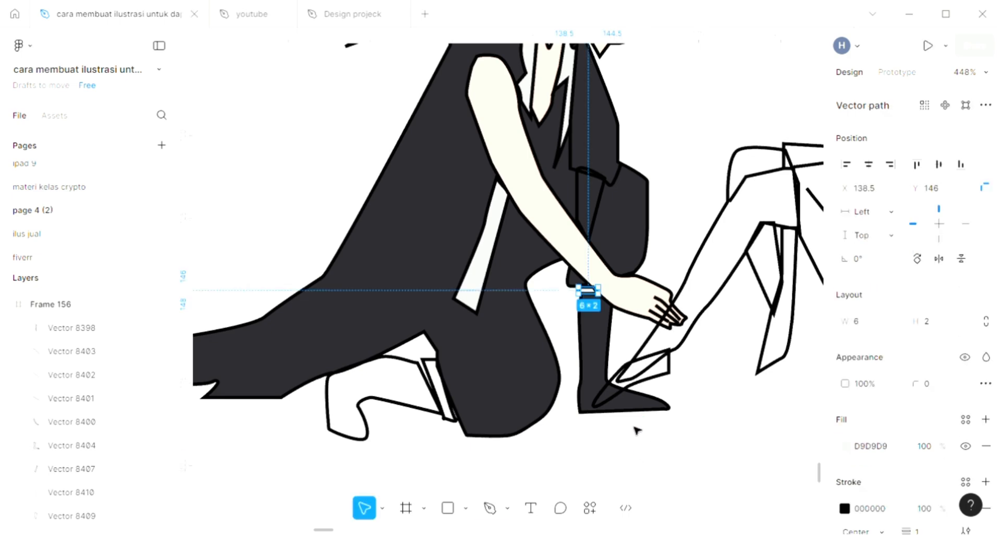
click(636, 430)
Draw a slanted closed band about 7.5 × 4 across the man's front shin above the foot and fill it with D9D9D9.
key(p)
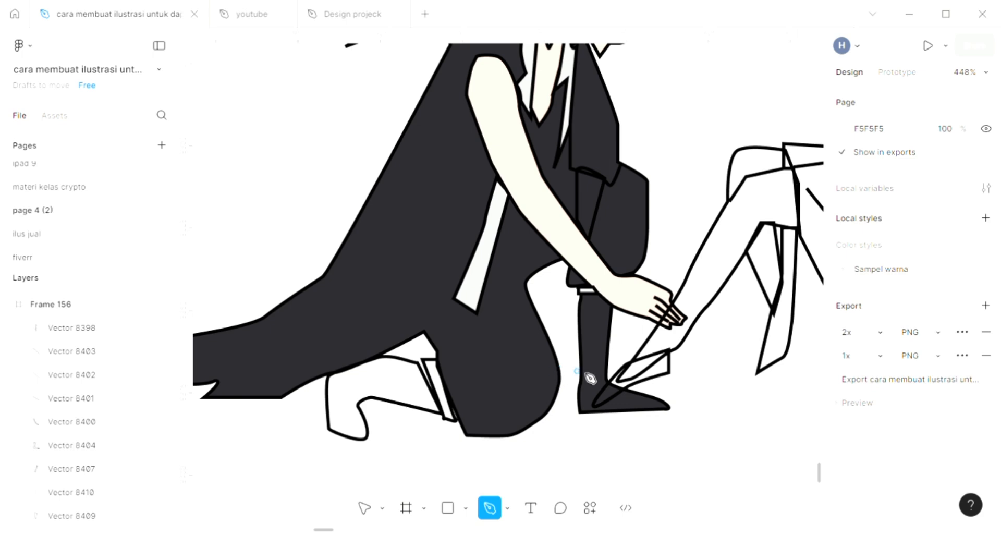
scroll(606, 356, up, 3)
scroll(606, 356, up, 3)
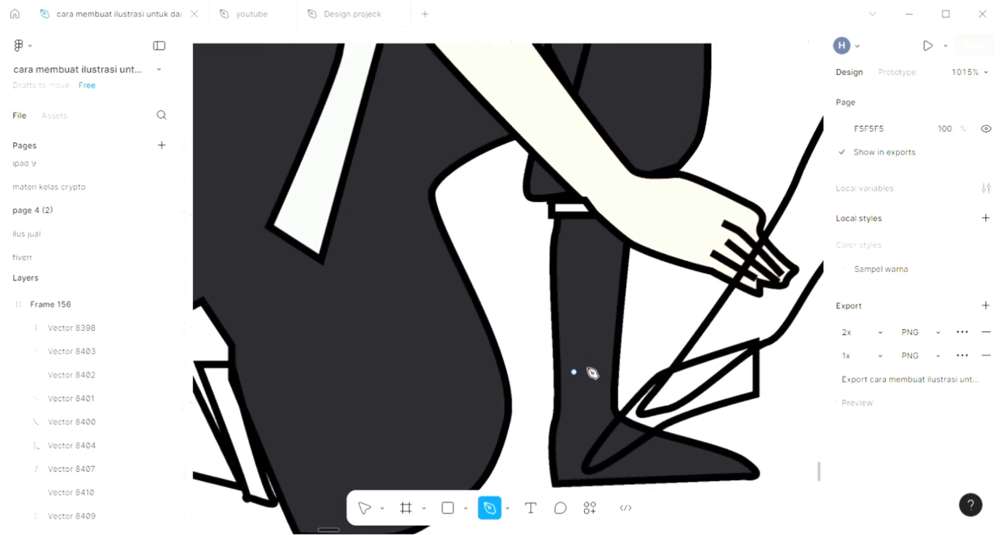
click(615, 353)
click(559, 368)
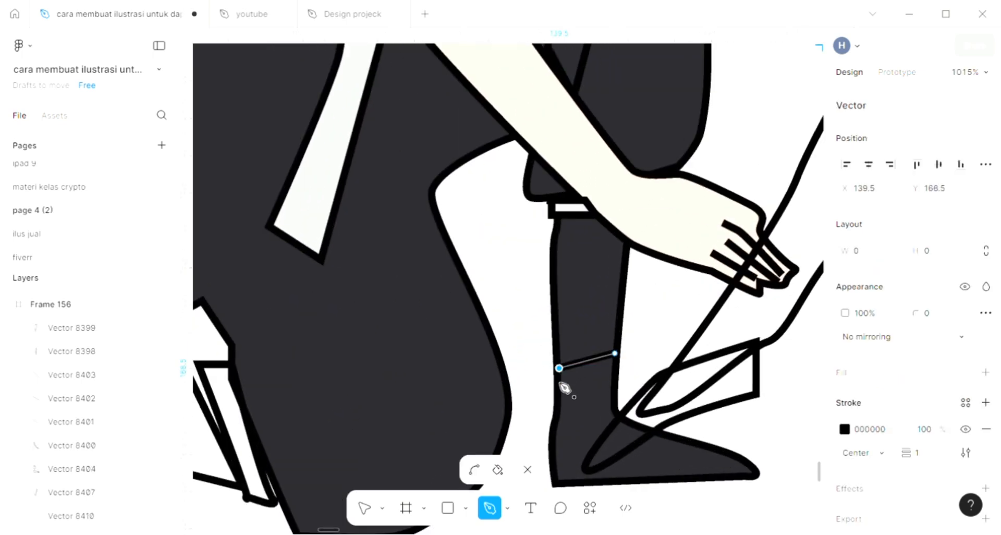
click(559, 383)
click(615, 368)
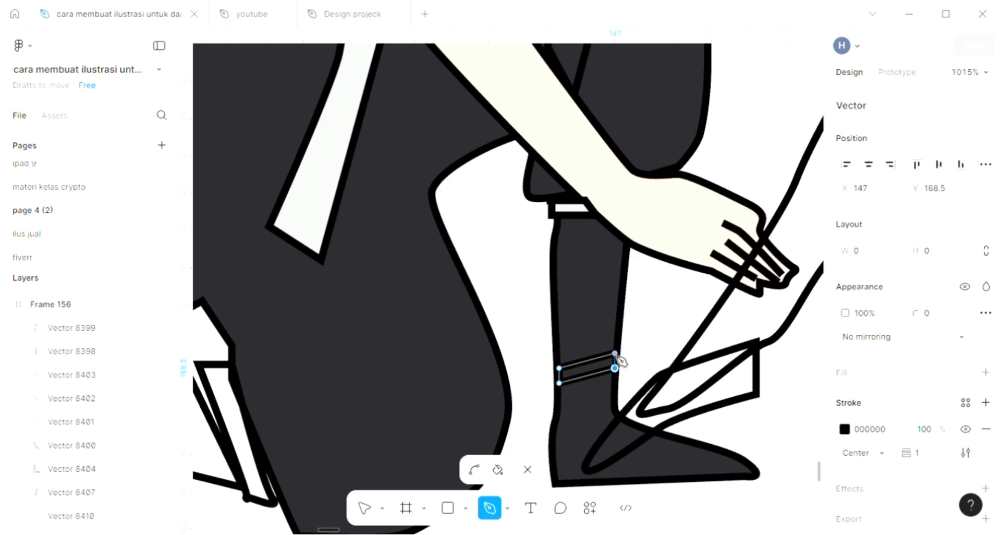
key(Escape)
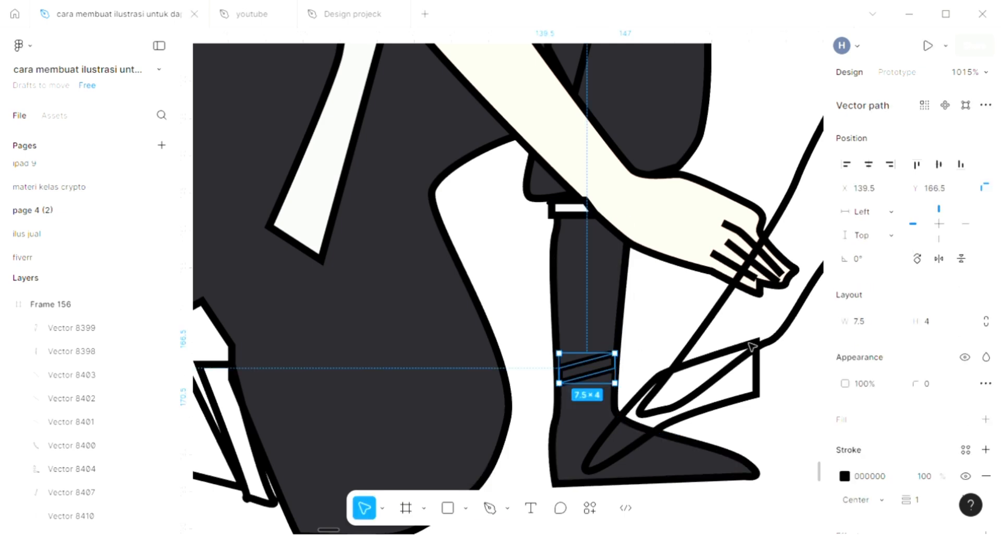
click(986, 419)
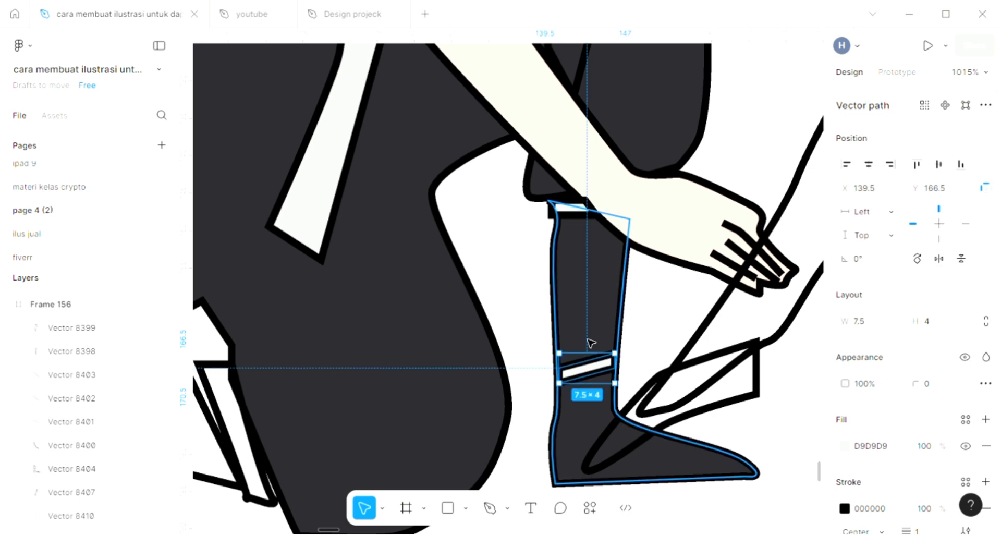
Fill the man's rear lower leg and foot shape with the dark colour 29282D sampled from his dark clothing.
scroll(591, 342, down, 3)
scroll(591, 343, down, 3)
scroll(591, 343, left, 2)
scroll(590, 343, down, 3)
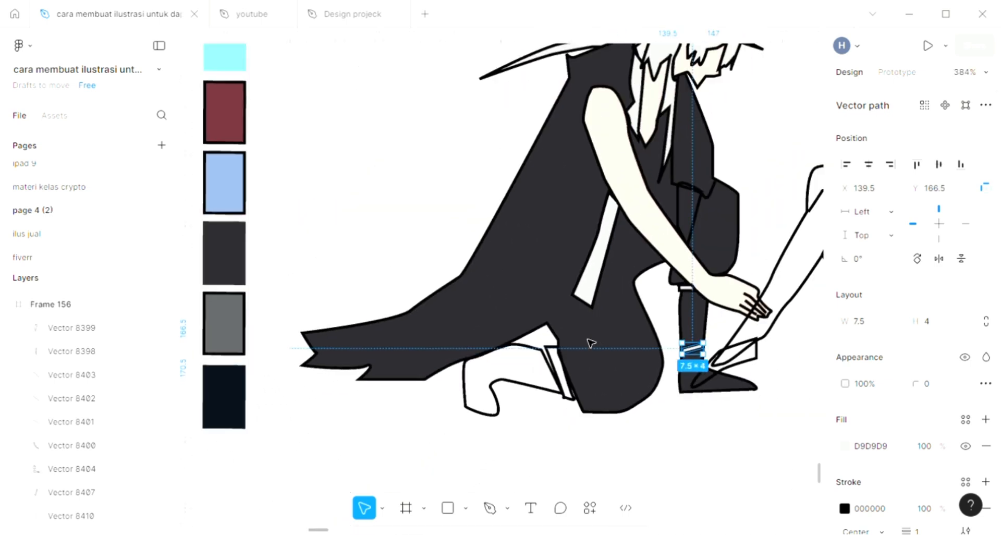
scroll(591, 343, up, 1)
scroll(552, 376, up, 3)
scroll(552, 376, right, 2)
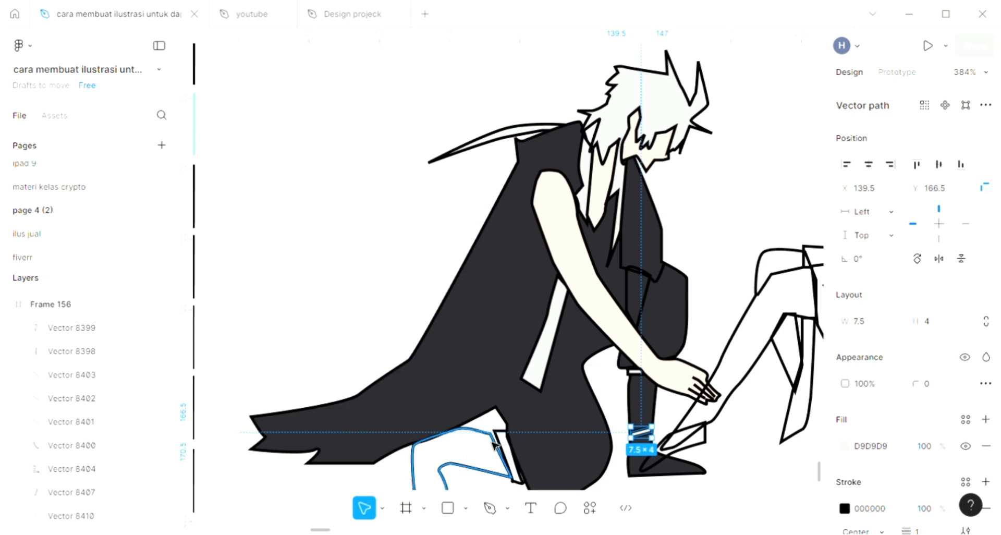
click(452, 465)
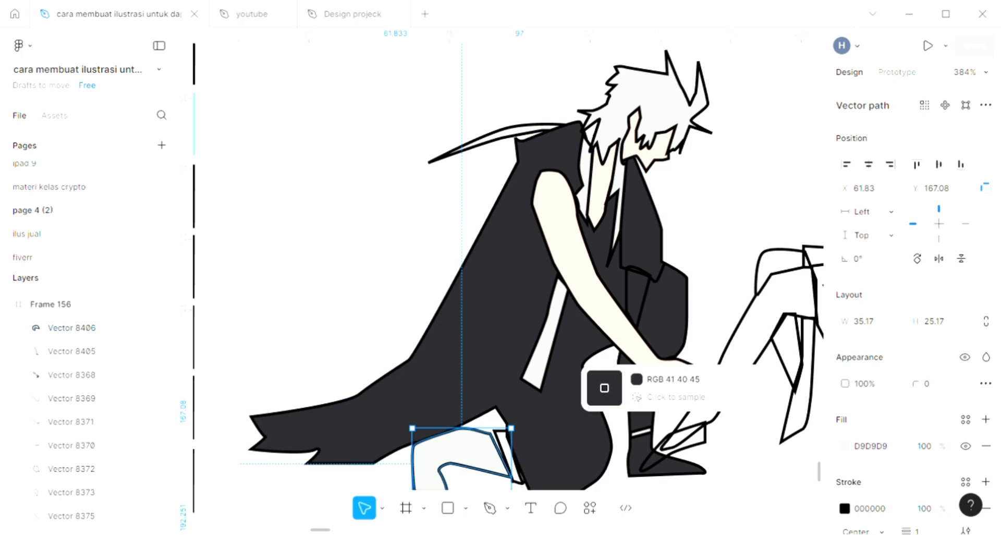
click(603, 385)
scroll(508, 446, up, 2)
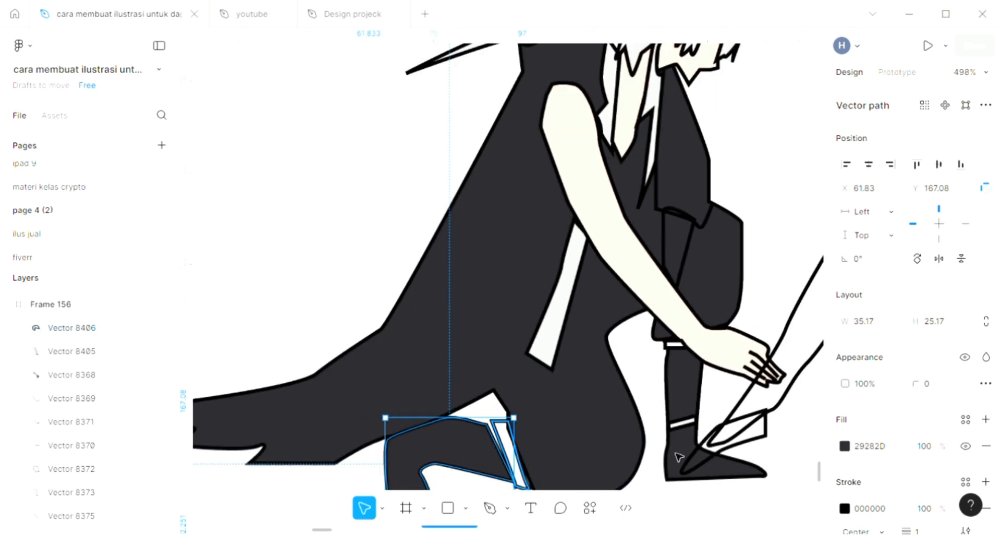
Add a light fill to the narrow slanted strip between the man's rear lower leg and his kneeling thigh.
click(506, 448)
click(985, 419)
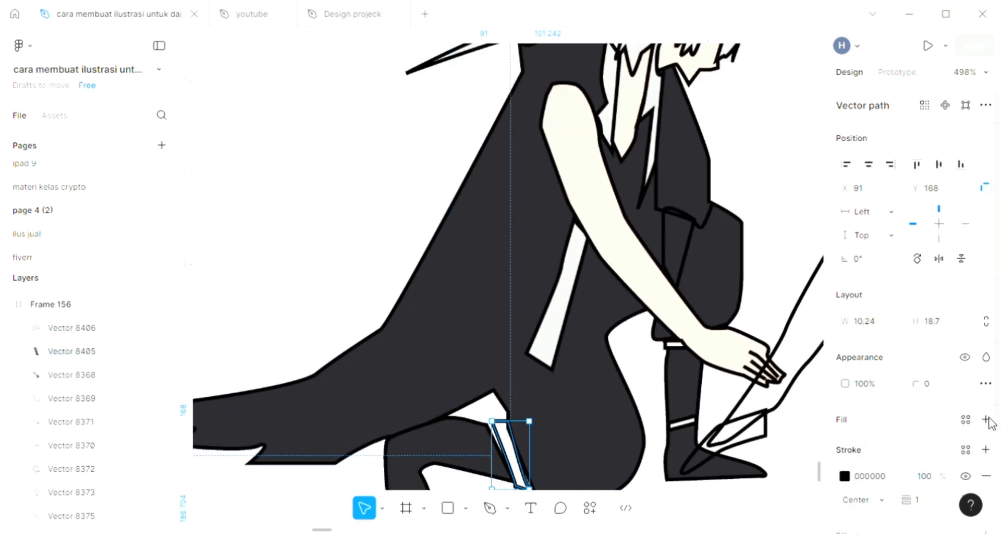
click(472, 449)
double_click(501, 439)
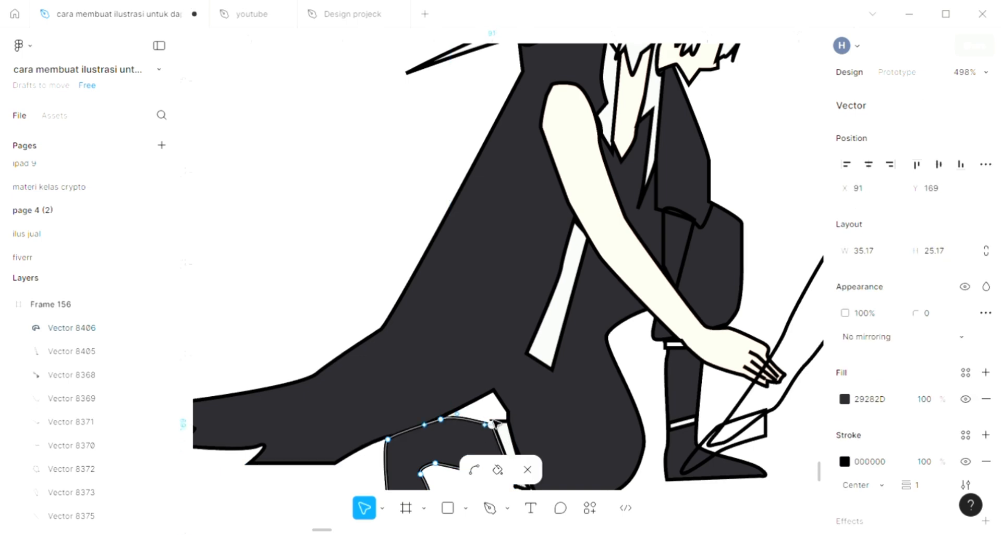
key(Escape)
key(Escape)
scroll(412, 280, down, 5)
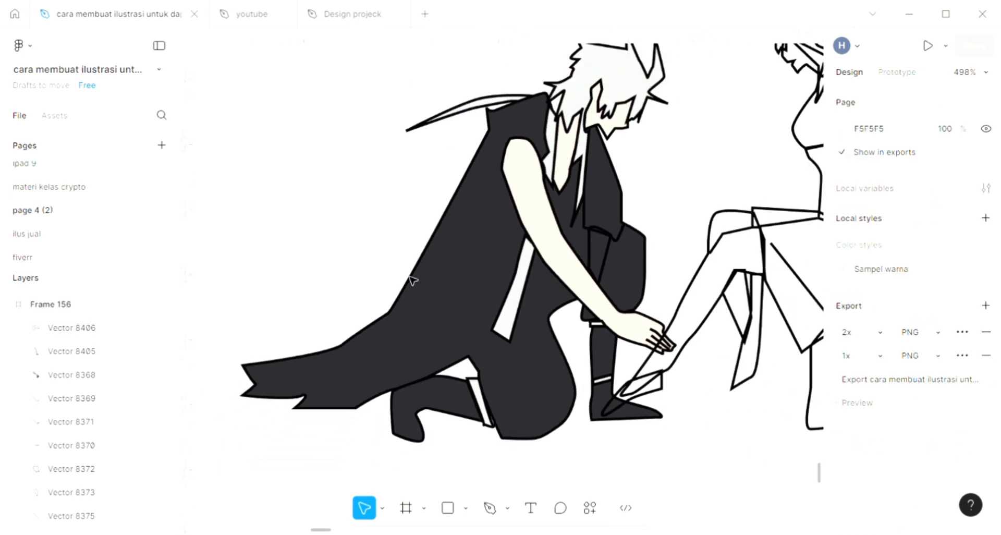
Add a D9D9D9 fill to the woman's long hair shape and send it to the back behind the other lines.
scroll(430, 368, up, 2)
scroll(431, 368, right, 2)
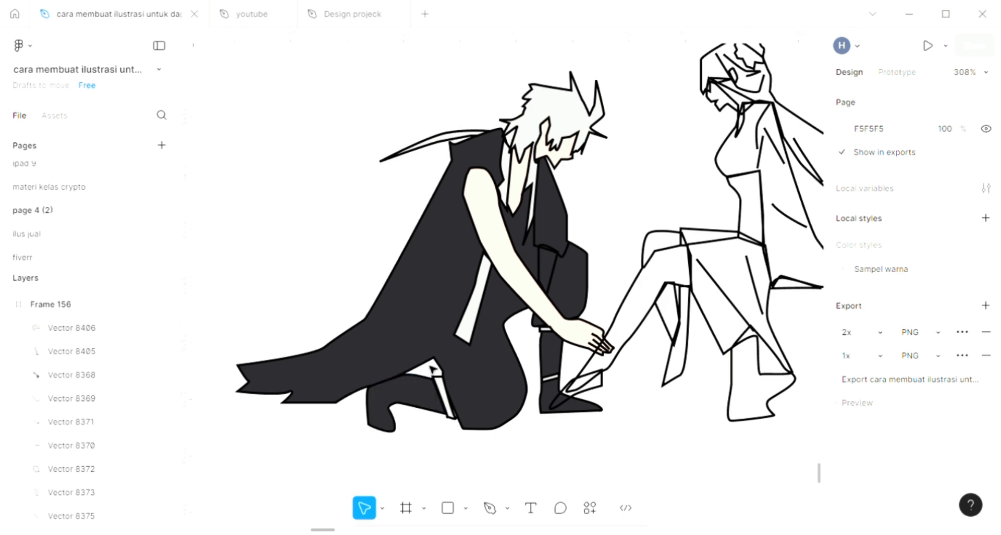
scroll(431, 368, right, 2)
scroll(431, 369, up, 1)
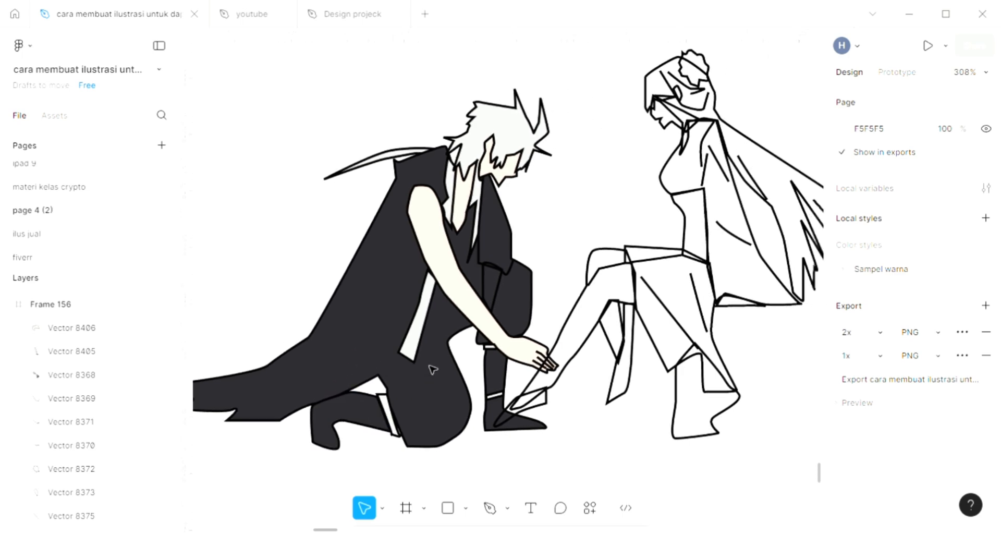
scroll(431, 368, down, 2)
scroll(513, 287, right, 3)
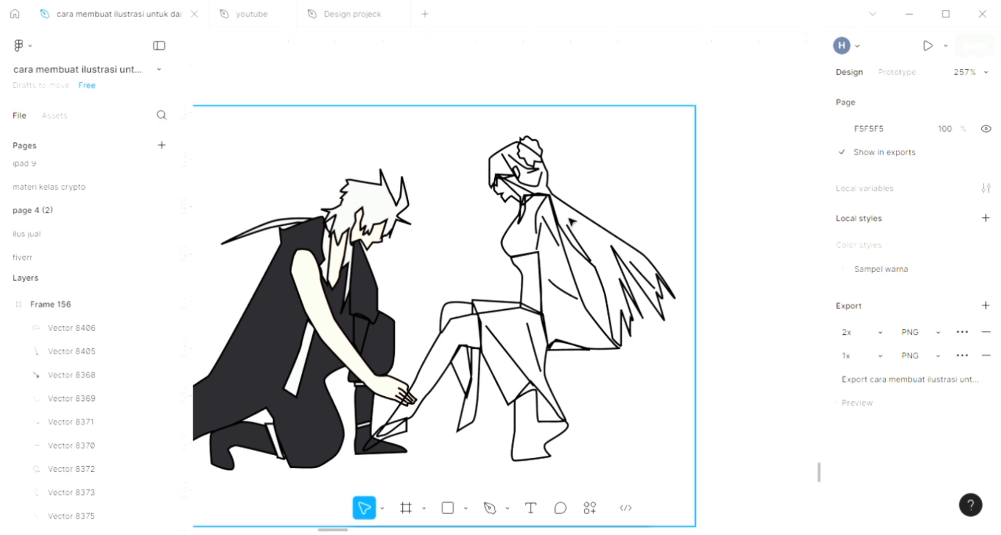
scroll(572, 223, up, 5)
click(573, 225)
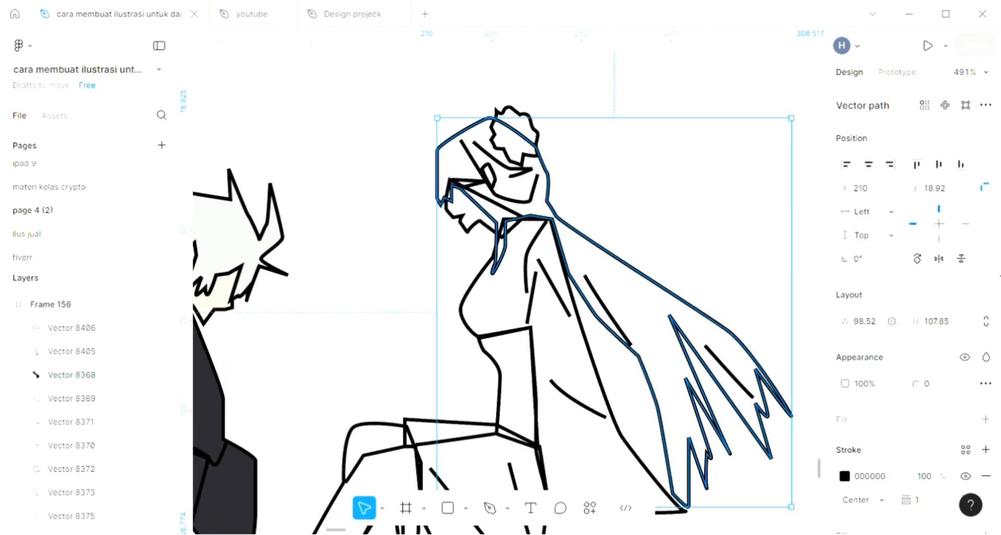
click(986, 421)
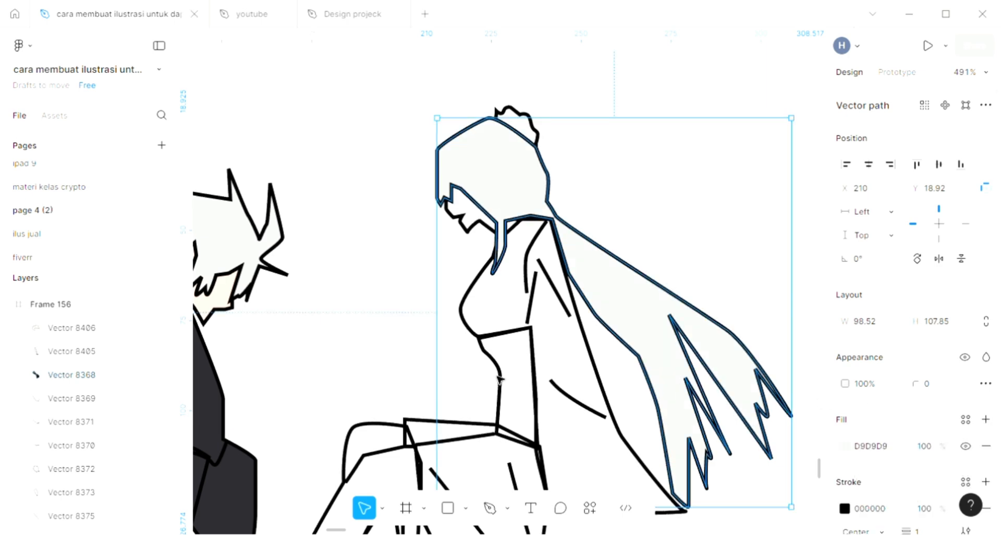
key(ctrl+shift+[)
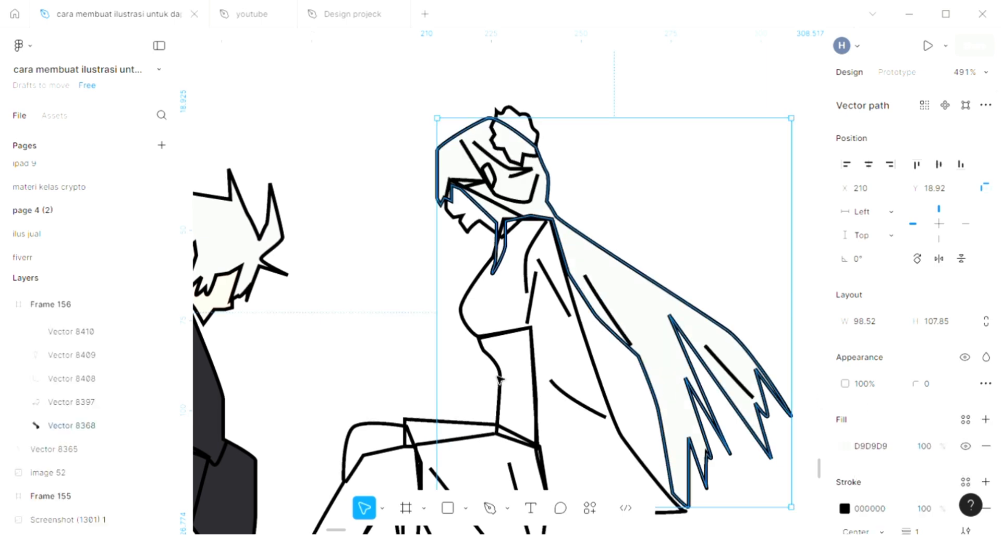
key(ctrl+[)
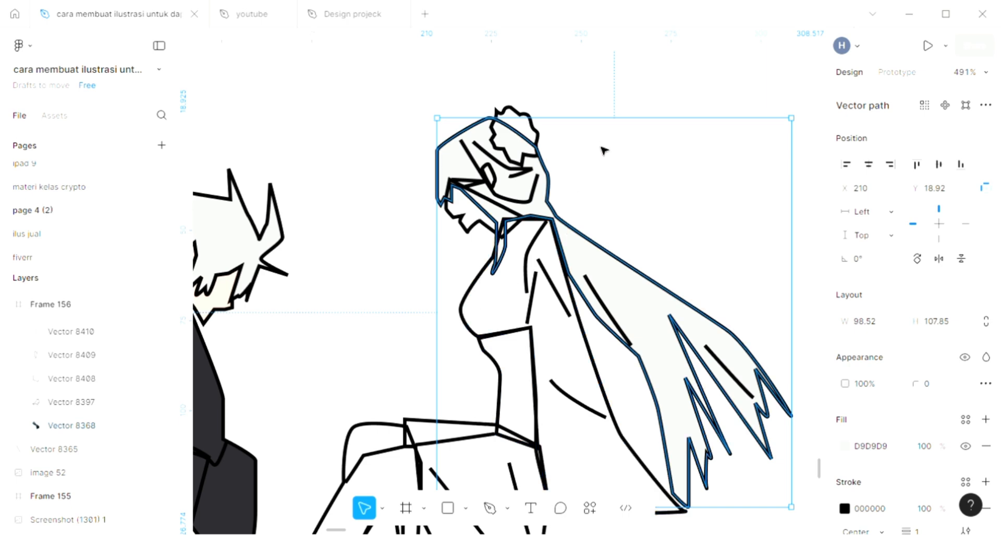
click(550, 138)
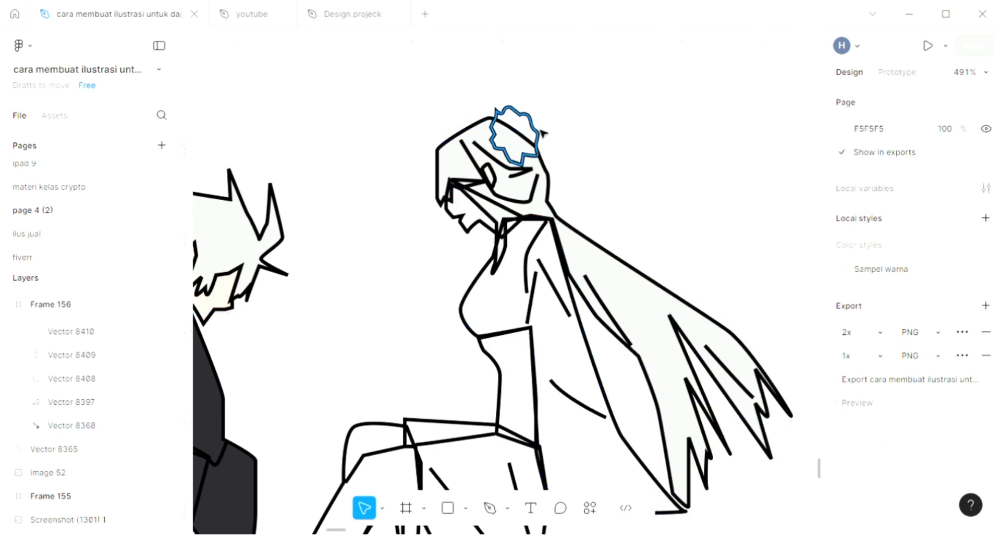
click(538, 137)
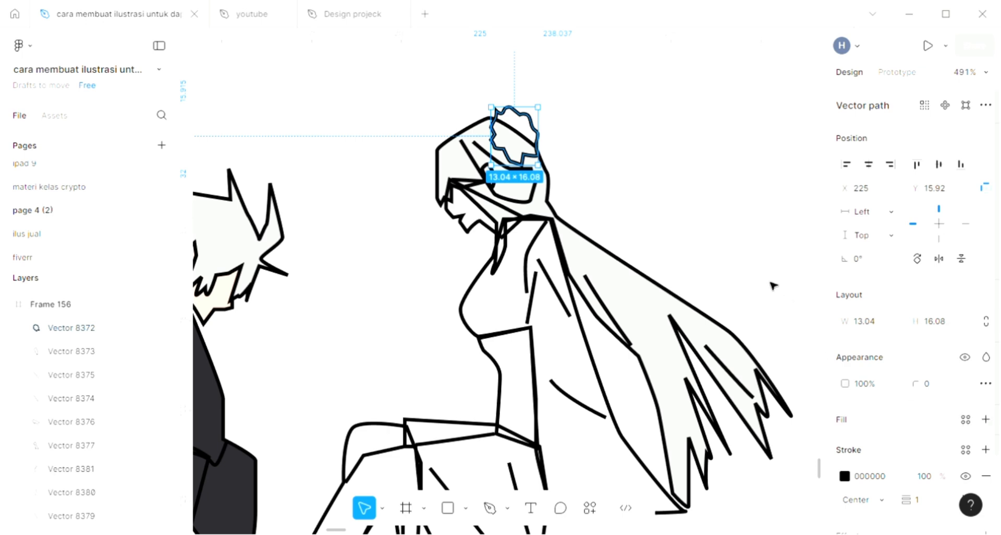
scroll(773, 285, down, 5)
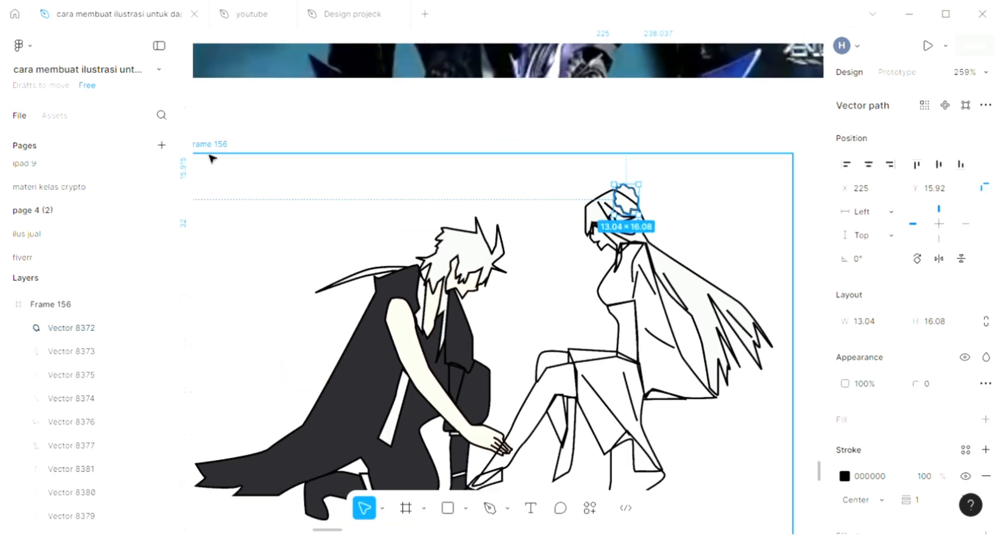
key(Escape)
Set the background fill of Frame 156 to pink E89C9C and change it to a linear gradient.
scroll(390, 284, down, 2)
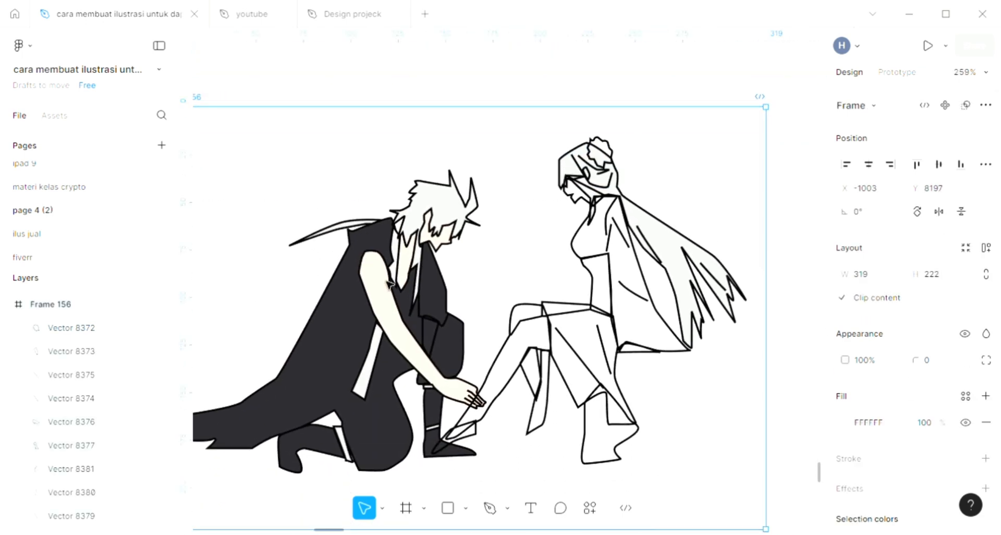
scroll(730, 330, right, 1)
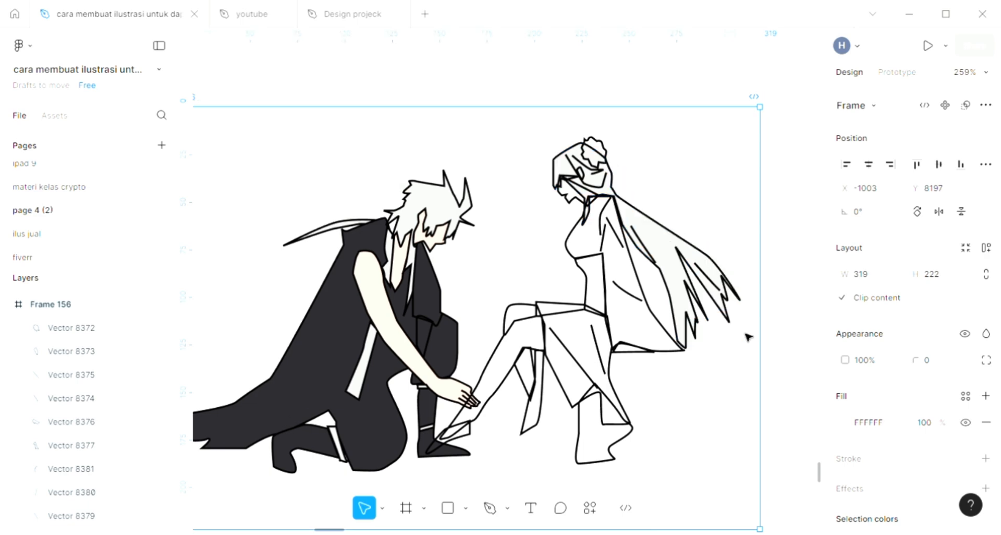
click(845, 423)
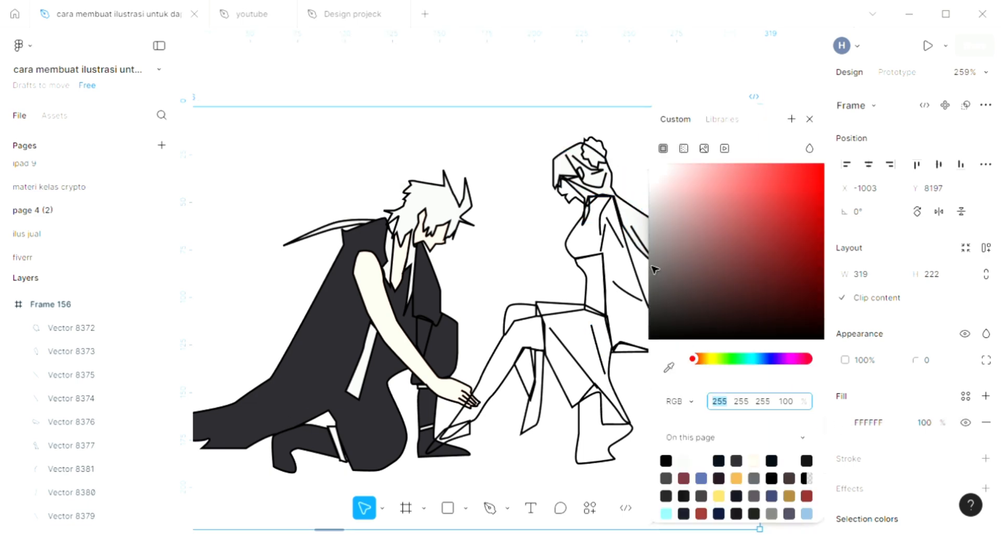
click(727, 206)
click(705, 180)
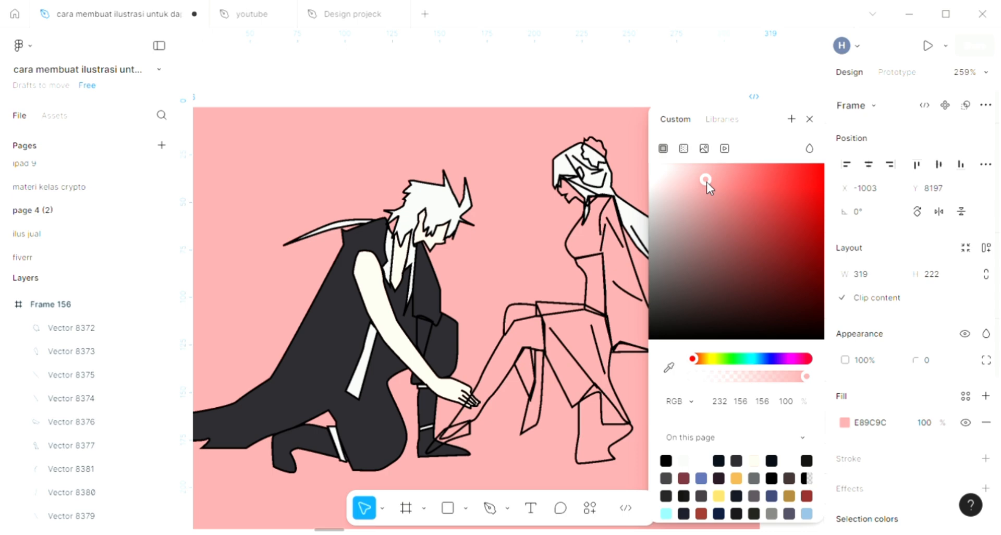
click(683, 148)
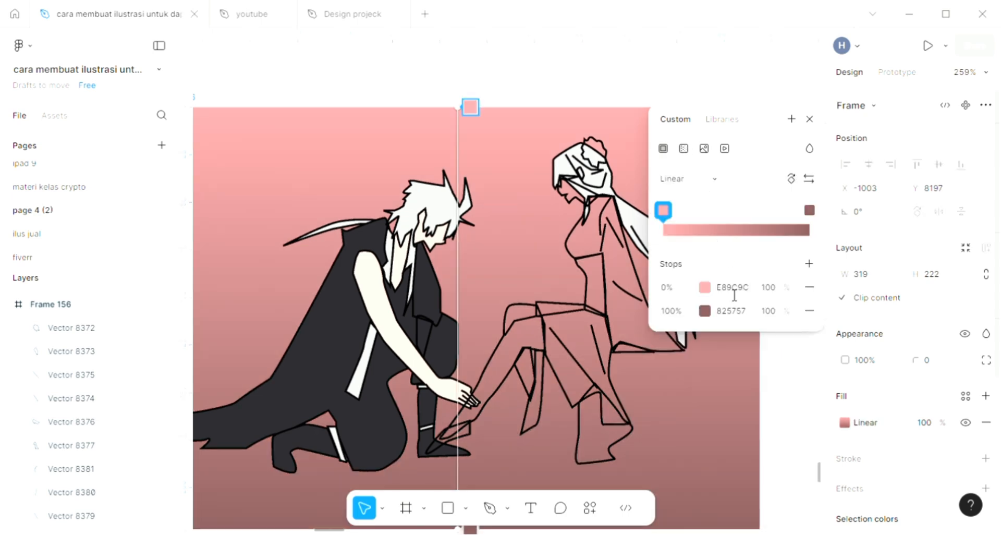
Set the 0% stop of Frame 156's linear background gradient to lavender A19CE8.
click(705, 288)
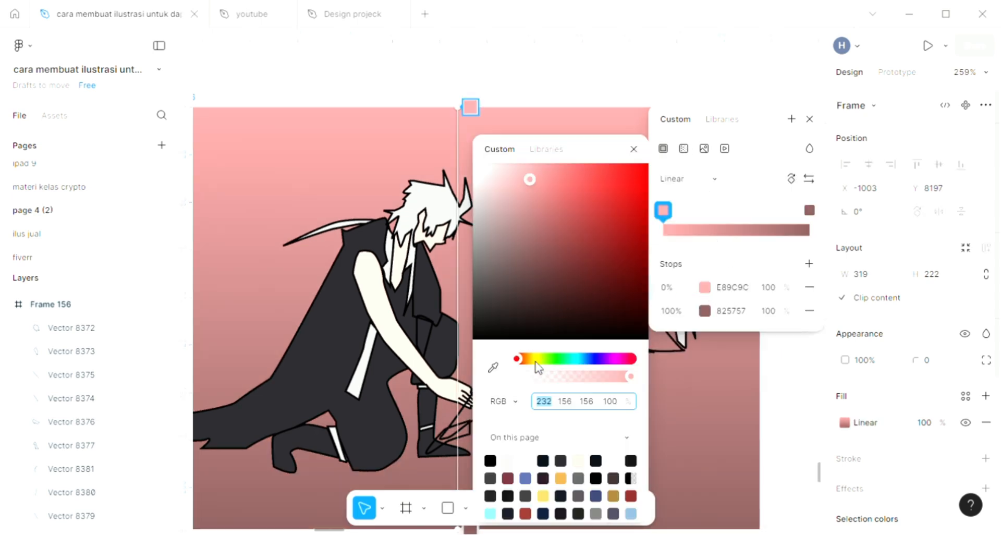
mouse_move(584, 360)
mouse_down()
mouse_move(613, 359)
mouse_move(574, 355)
mouse_move(603, 354)
mouse_move(594, 358)
mouse_up()
click(604, 359)
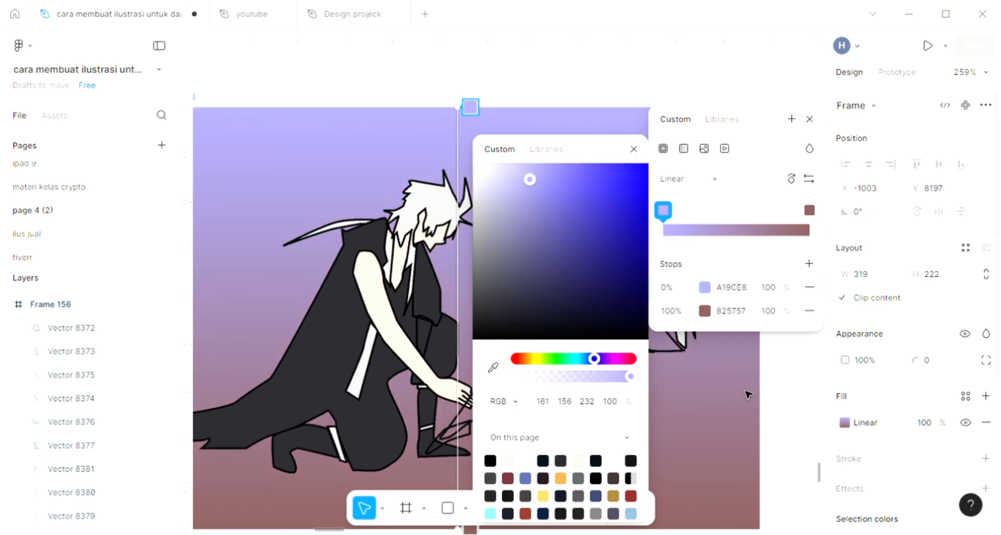
key(Escape)
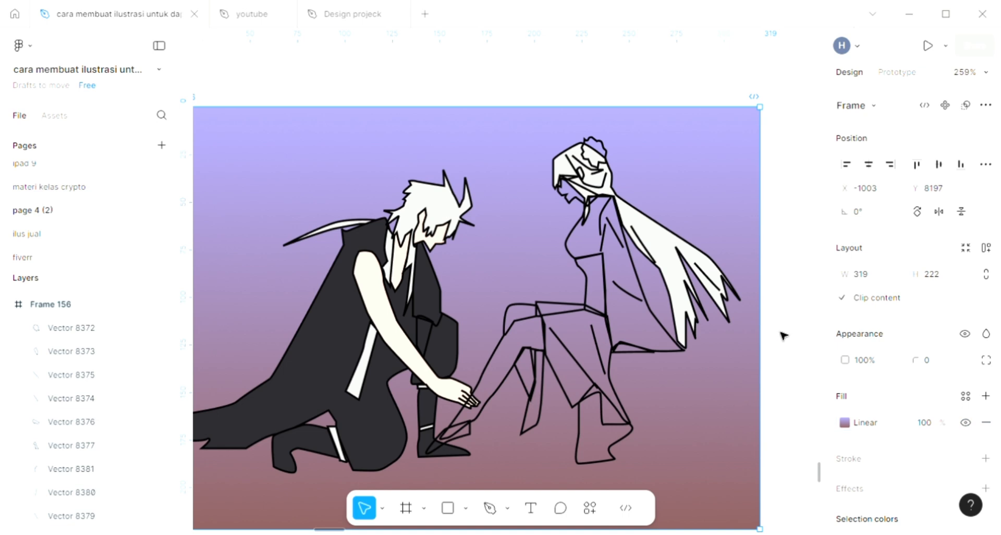
click(784, 336)
Fill the scalloped hair ornament on the woman's head with off-white F5F5F5 sampled from the canvas outside the frame.
scroll(461, 282, down, 1)
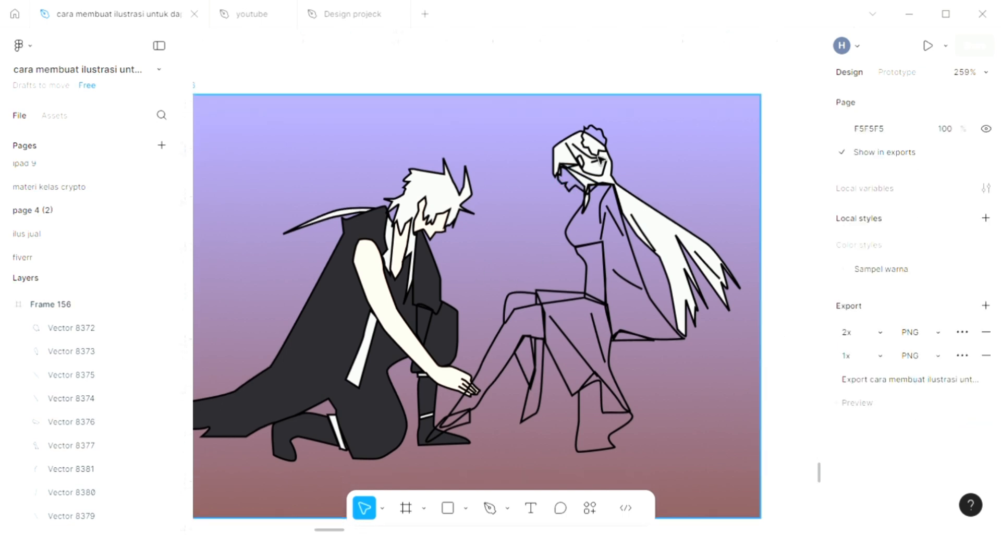
scroll(599, 151, up, 3)
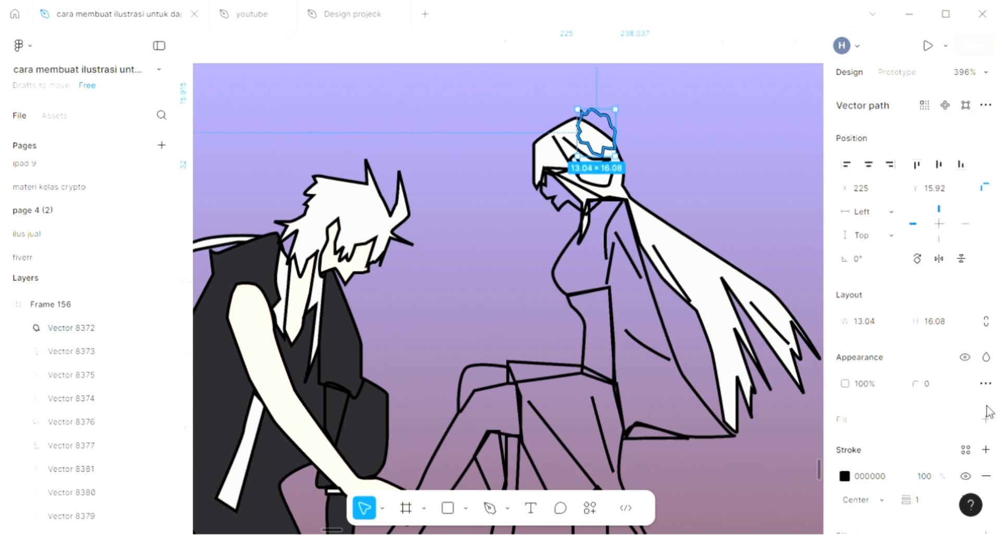
click(987, 419)
scroll(632, 316, down, 2)
scroll(629, 314, up, 1)
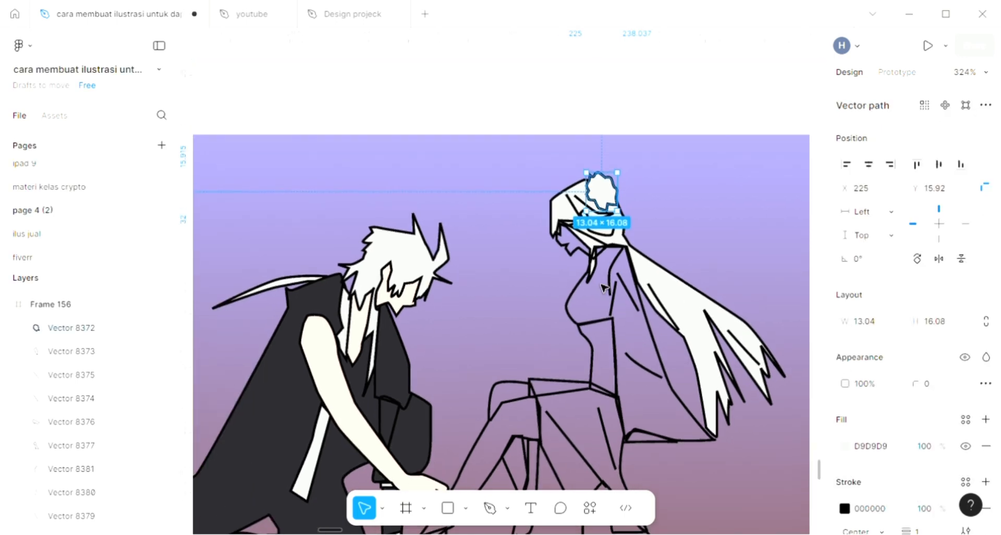
key(i)
click(584, 98)
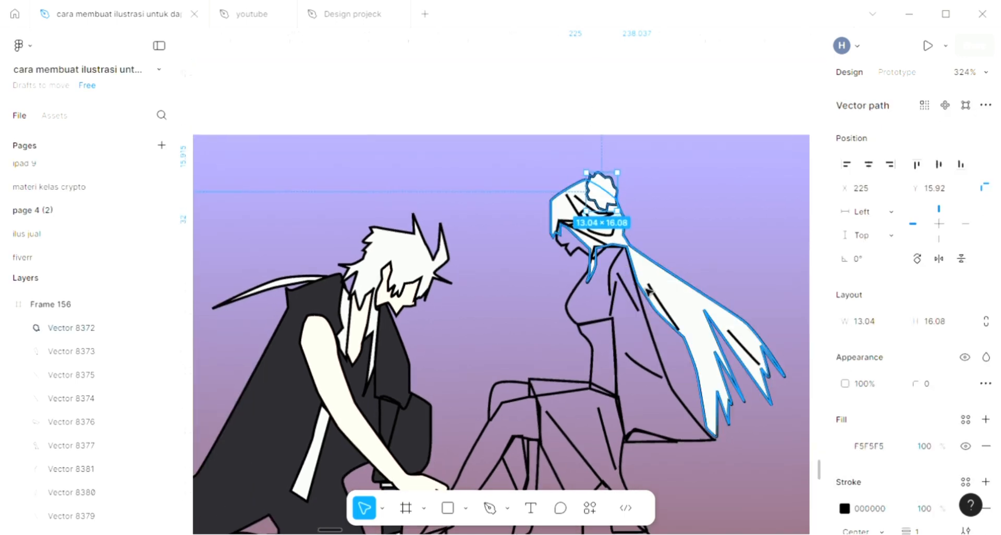
Fill the woman's face shape with skin tone FFE2D3 sampled from the man's arm and send it to the back.
click(581, 245)
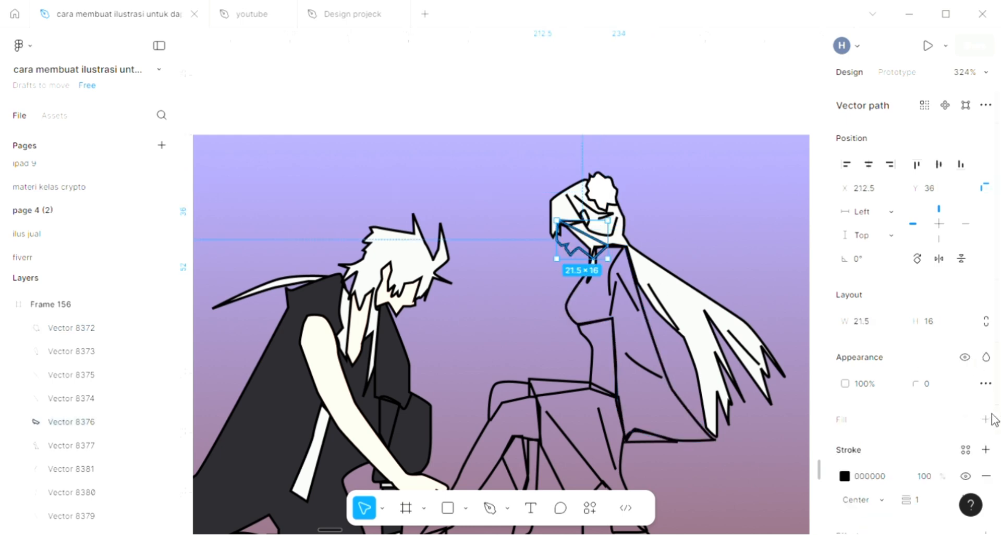
click(986, 420)
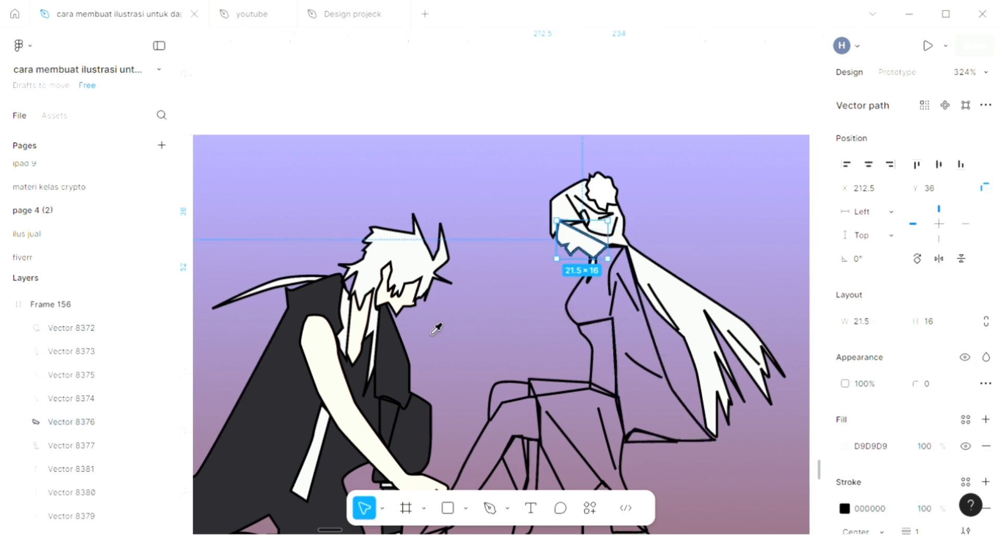
key(i)
click(329, 365)
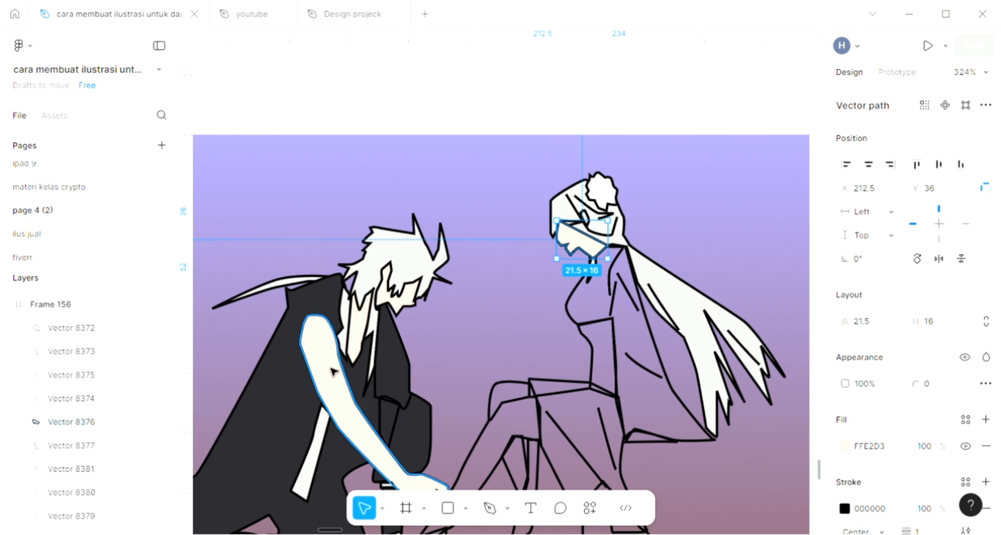
key(bracketleft)
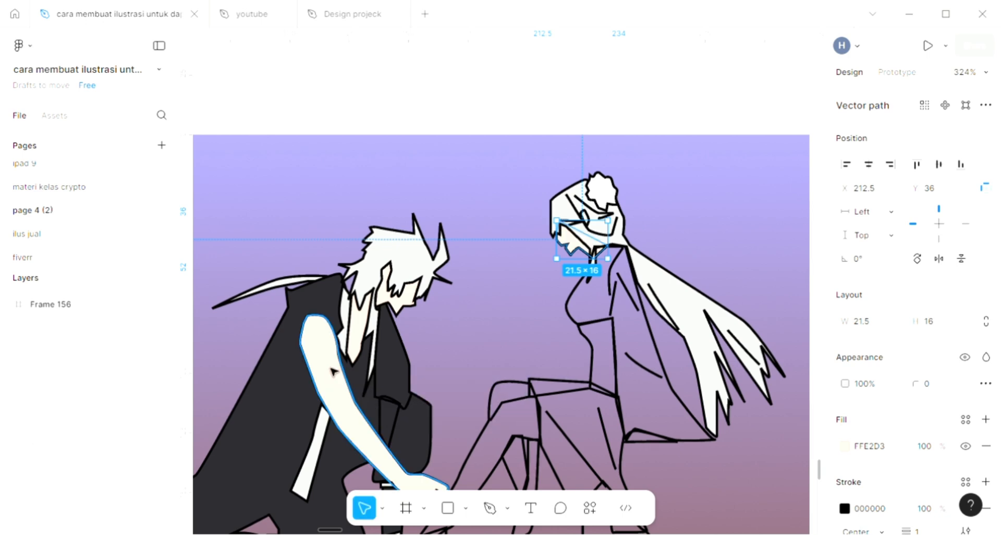
click(477, 332)
Fill the woman's small ear shape with skin tone FFE2D3 sampled from her face.
scroll(521, 271, right, 1)
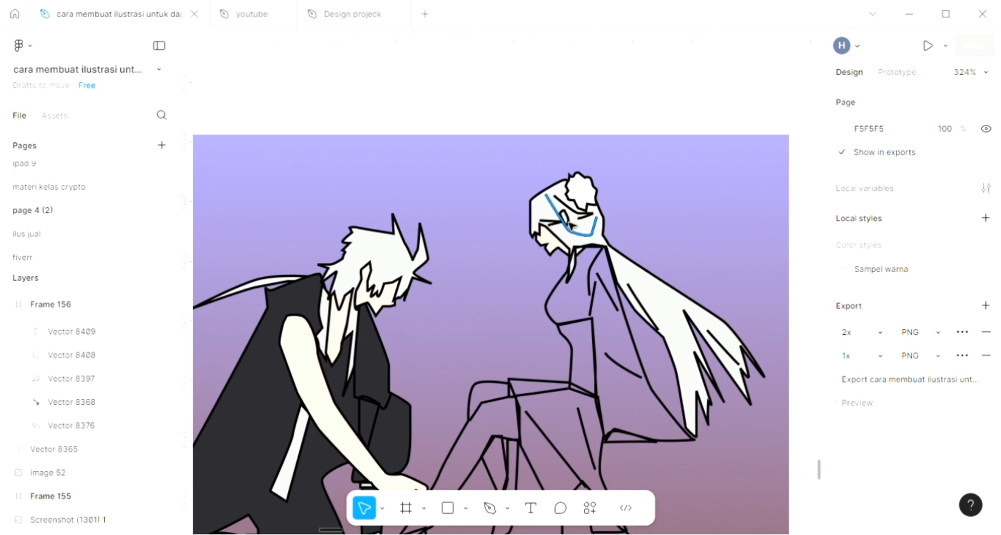
click(564, 218)
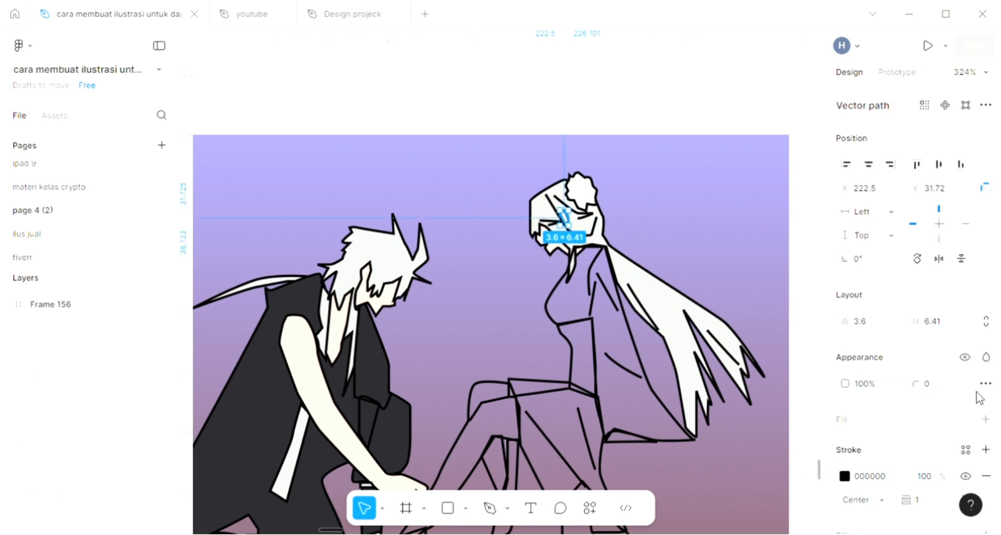
click(986, 419)
scroll(574, 230, up, 1)
scroll(572, 229, up, 3)
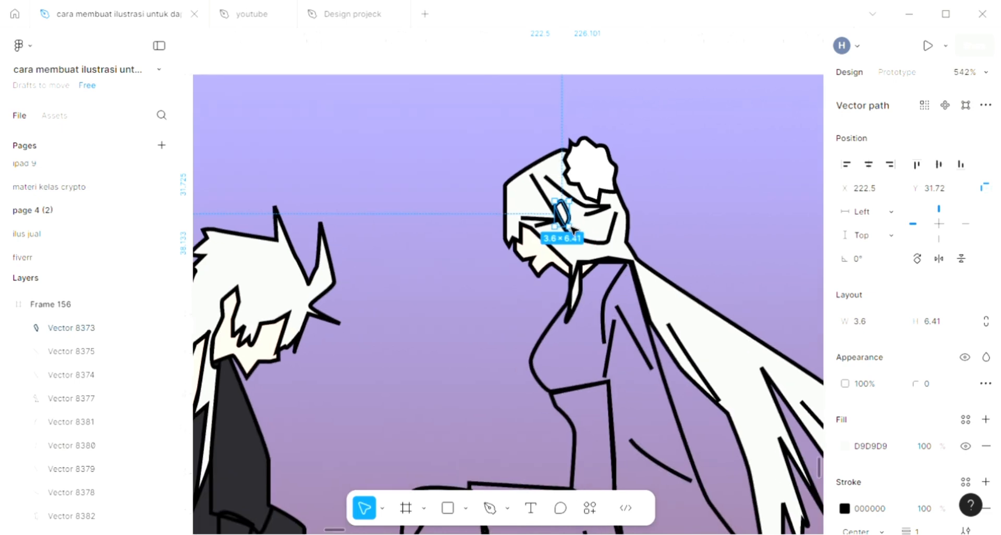
key(i)
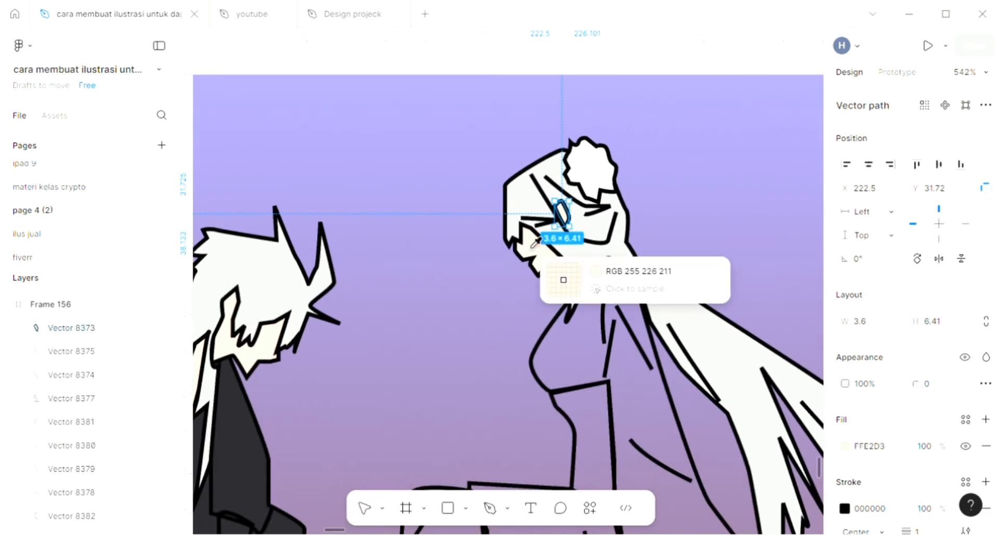
click(532, 248)
click(501, 356)
Add a D9D9D9 fill to the woman's upper garment and sleeve shape and send it to the back.
scroll(500, 356, down, 4)
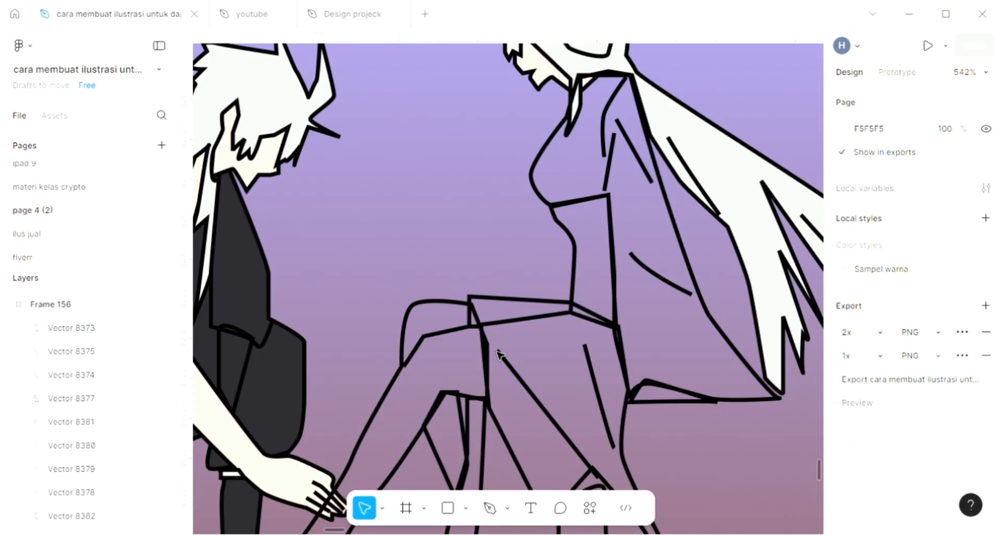
scroll(501, 356, down, 3)
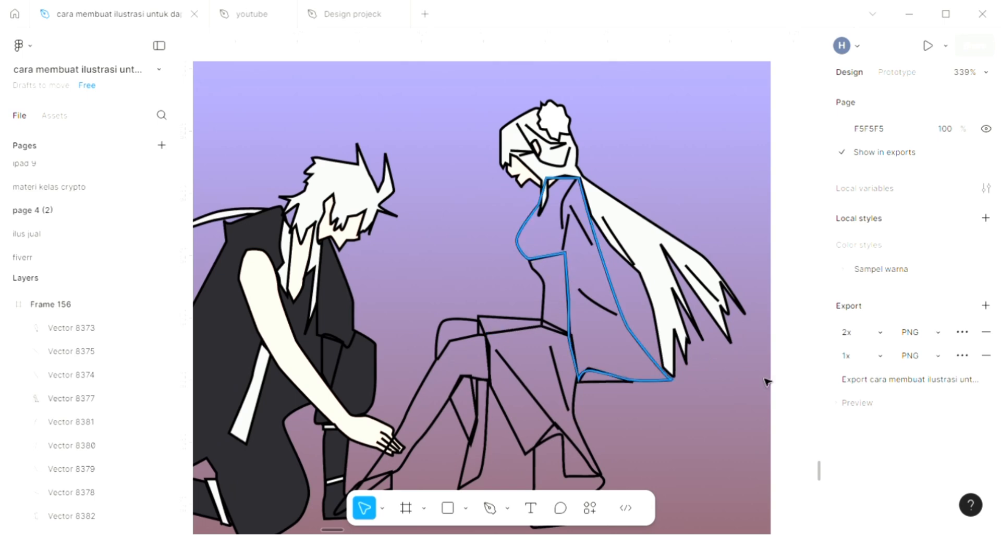
click(647, 381)
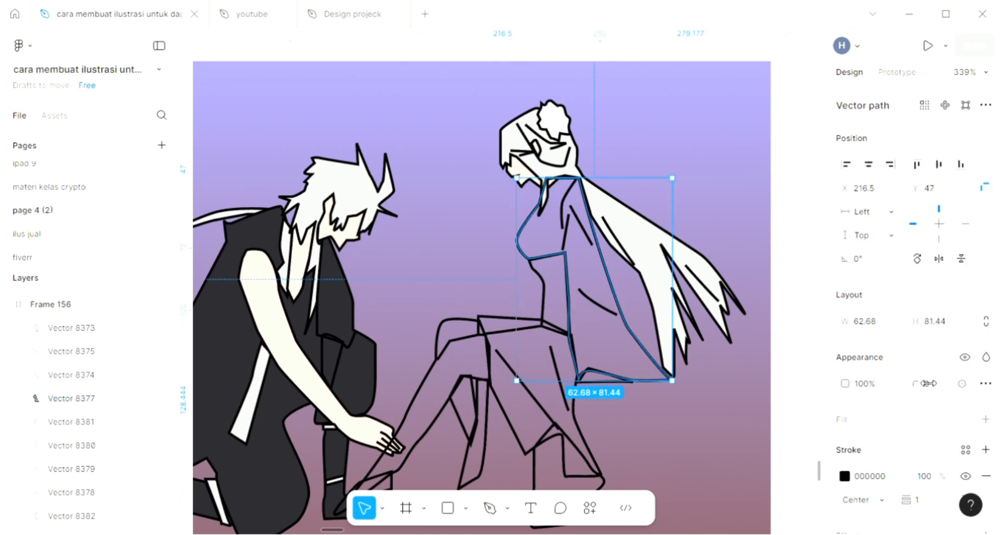
click(987, 419)
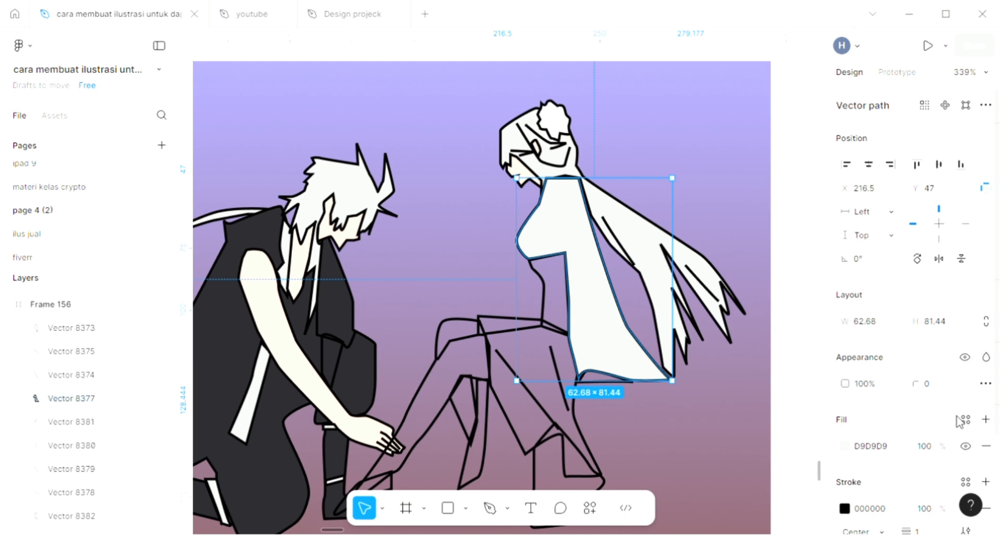
key(bracketleft)
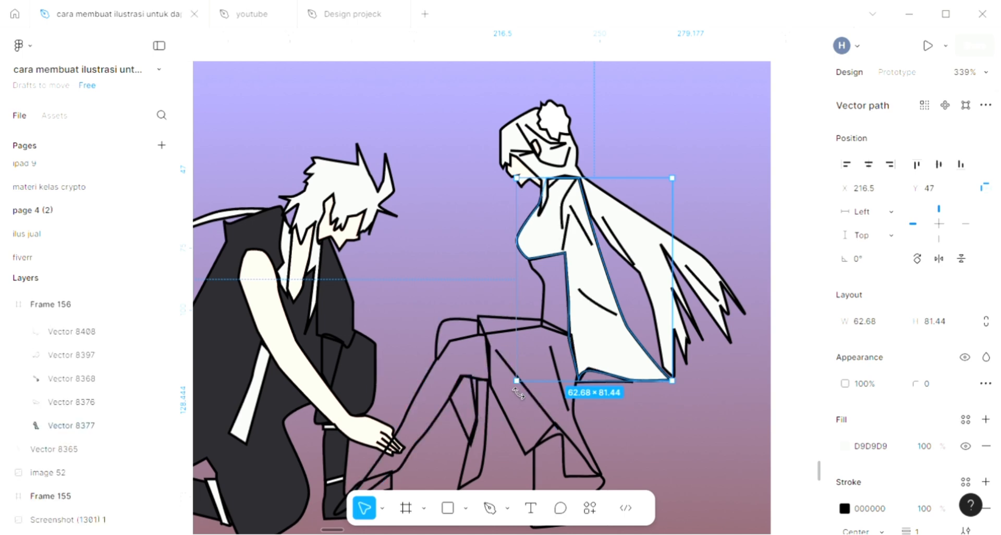
key(i)
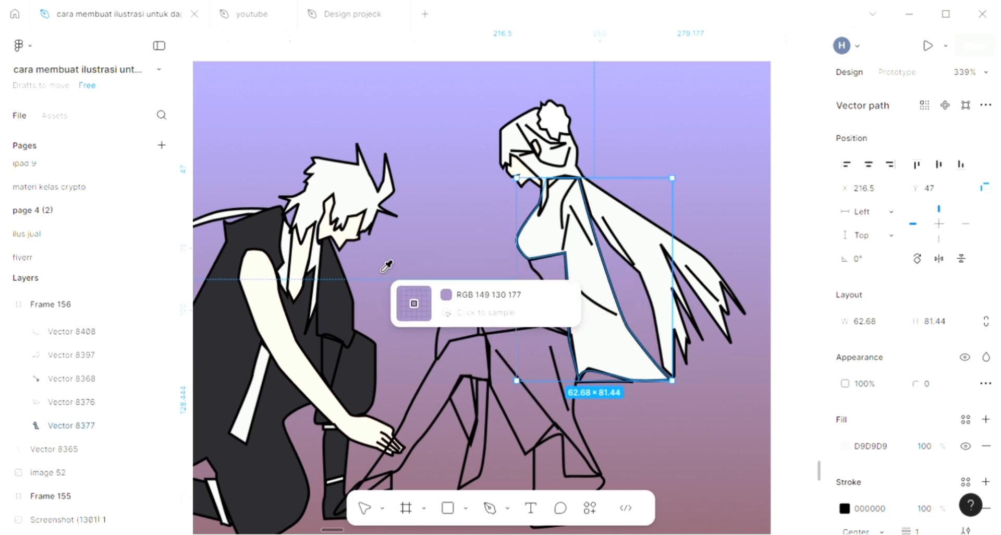
scroll(384, 271, right, 1)
scroll(384, 272, down, 1)
key(Escape)
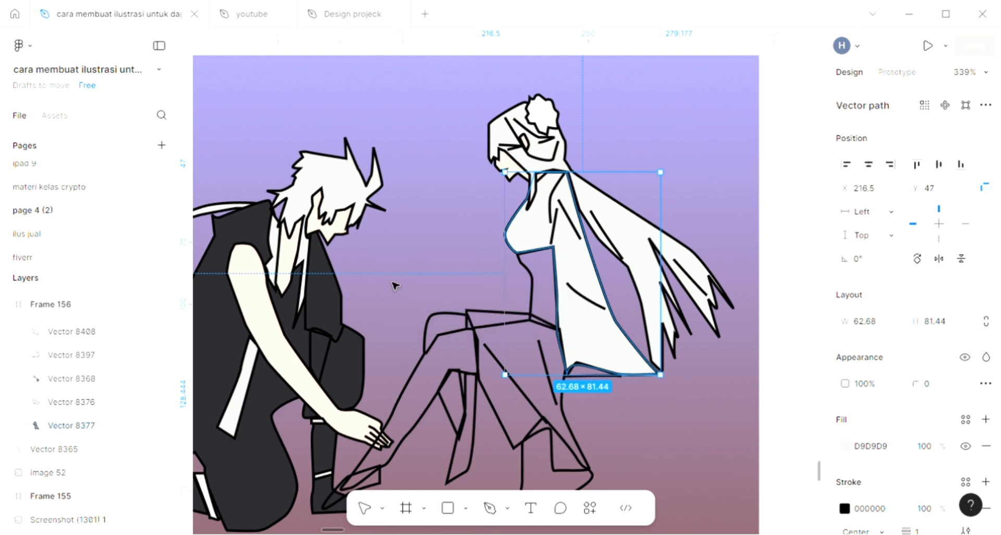
Add a fill to the woman's waist shape below the chest and set its colour to tan BD997A.
click(539, 296)
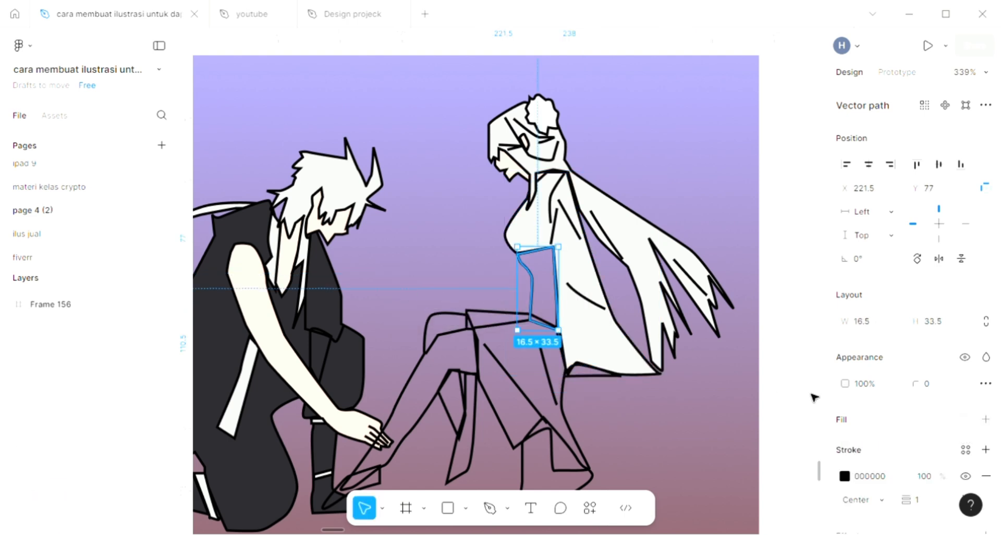
click(986, 420)
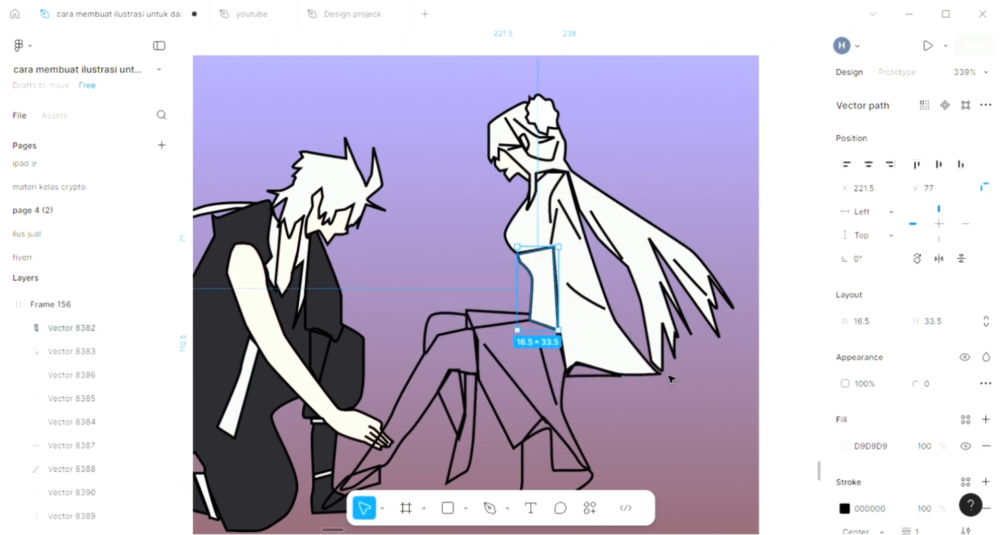
scroll(623, 352, up, 1)
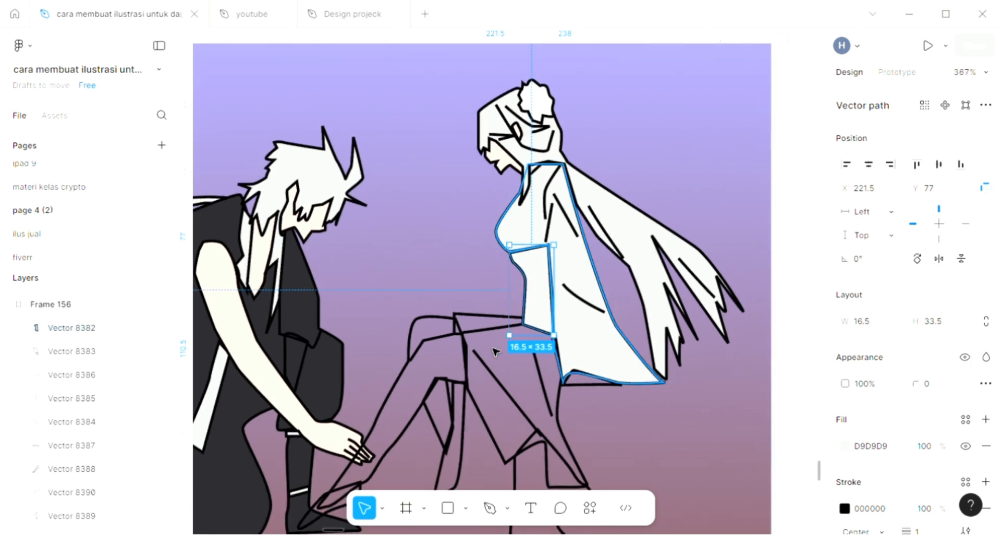
scroll(494, 352, down, 2)
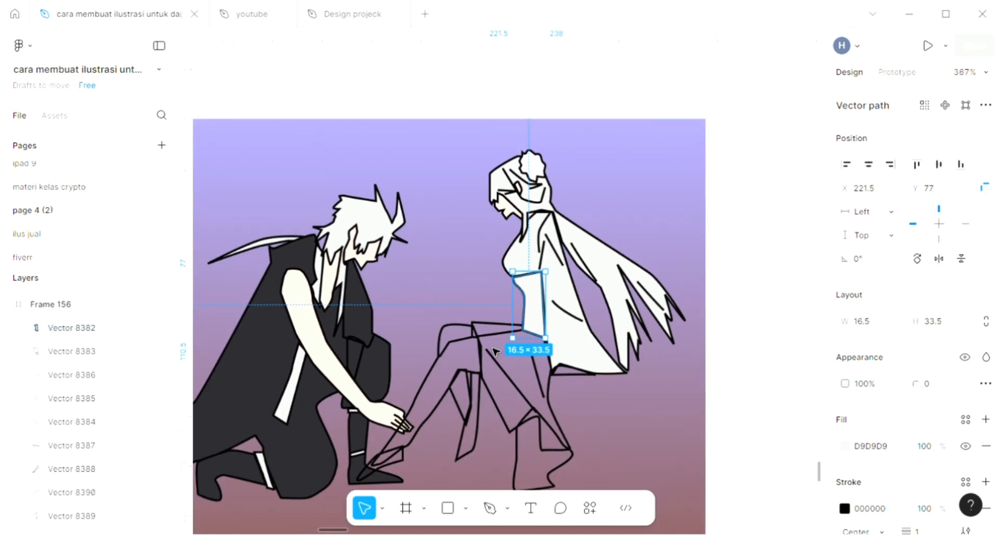
click(845, 446)
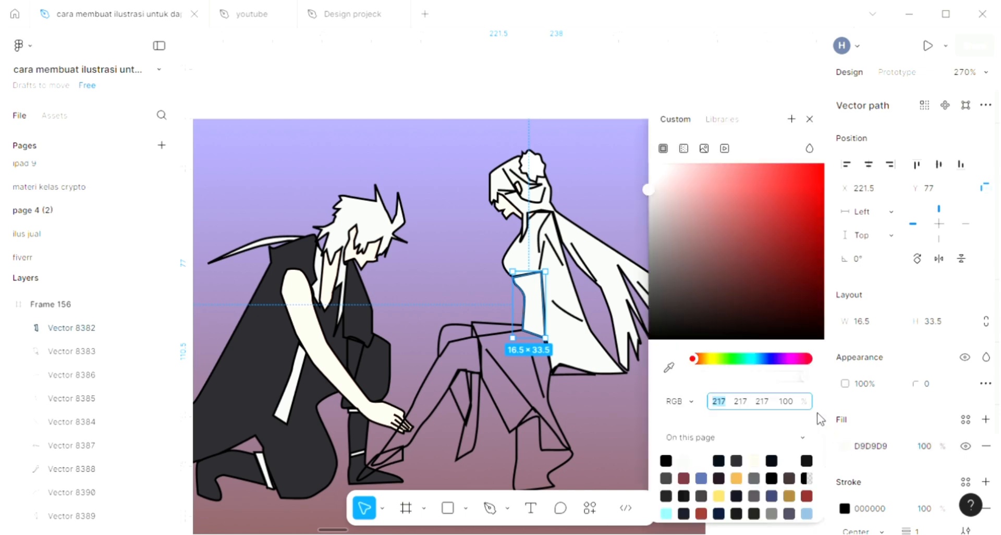
click(688, 168)
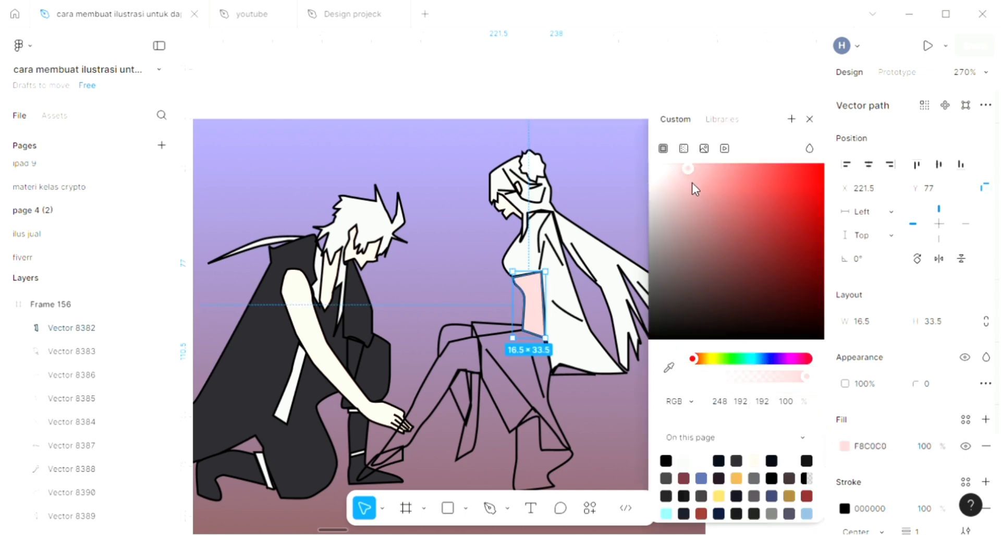
click(709, 359)
drag(719, 238, 711, 209)
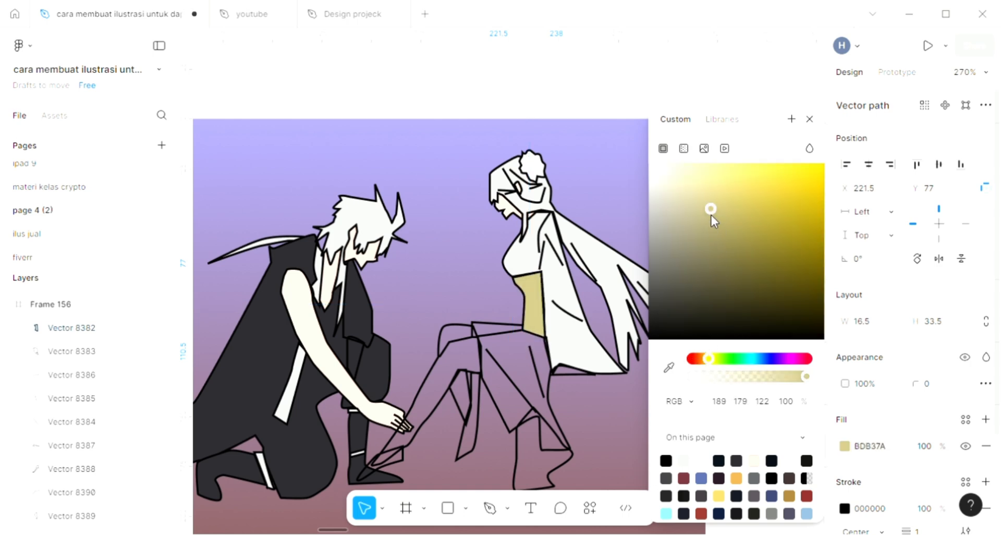
click(706, 359)
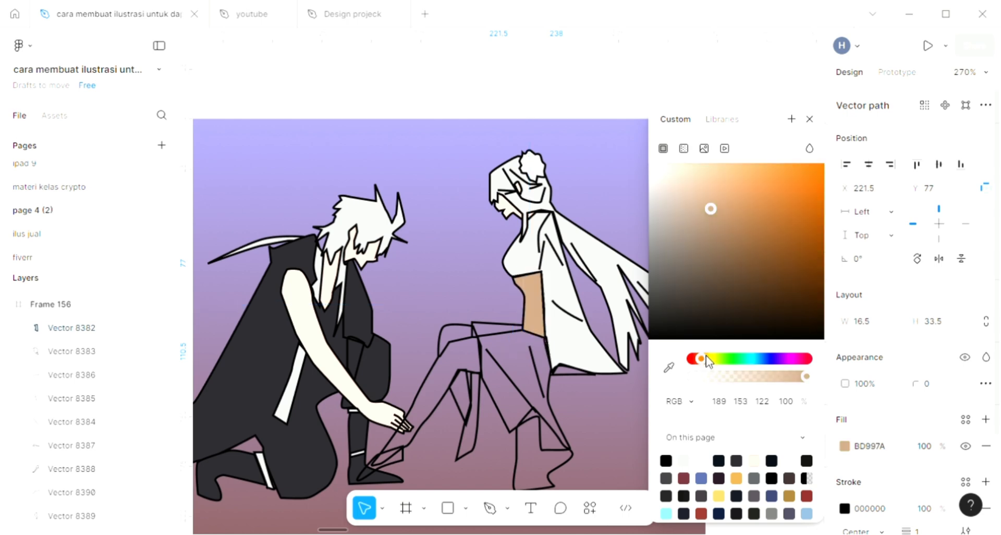
click(636, 195)
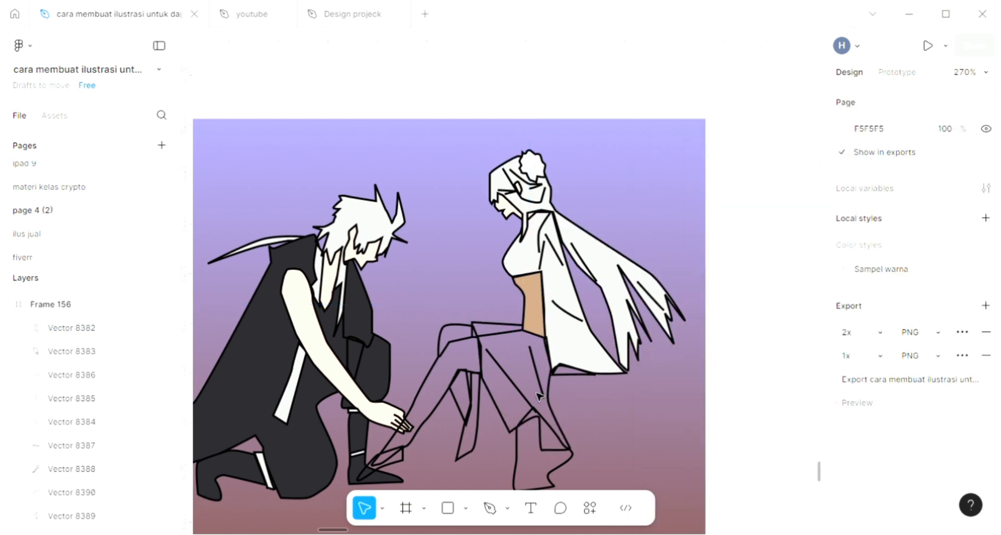
Fill the small flat shape at the lower edge of the woman's sleeve with skin tone FFE2D3 sampled from the man's face.
scroll(569, 401, up, 2)
click(574, 371)
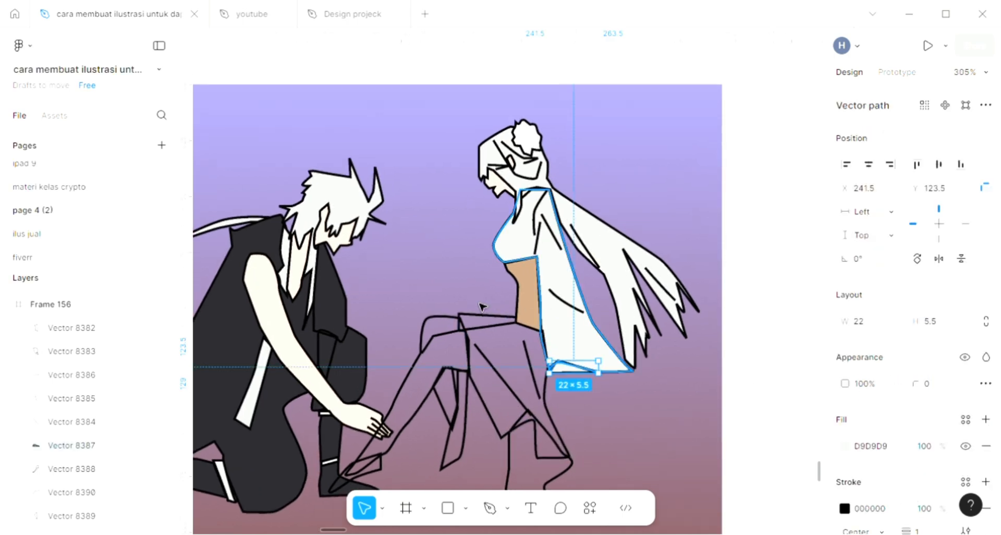
scroll(481, 307, up, 2)
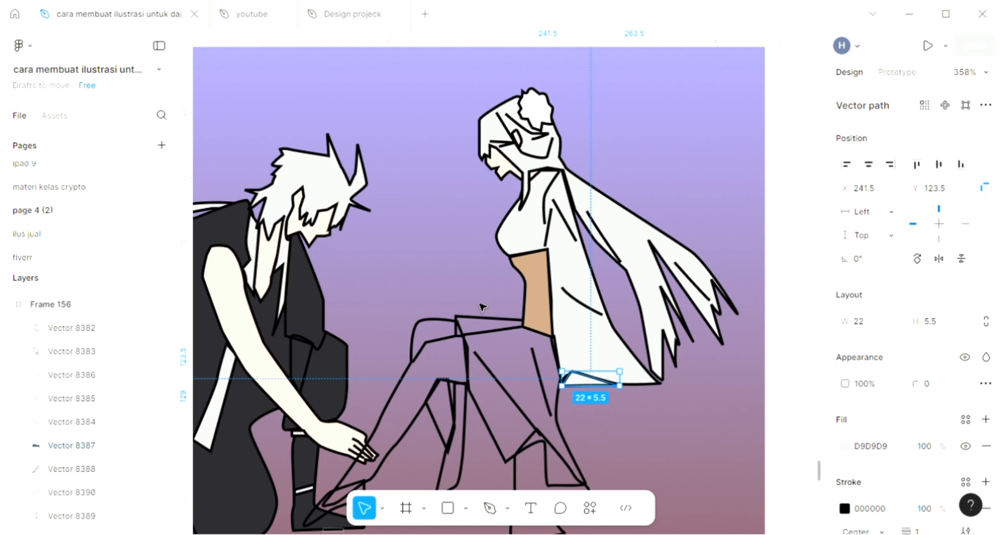
key(i)
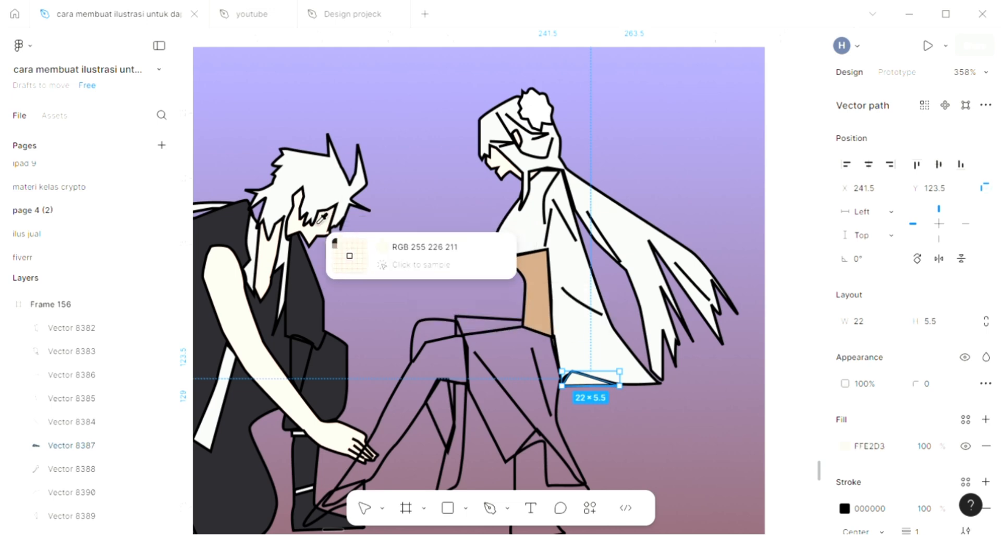
key(Escape)
scroll(526, 337, down, 1)
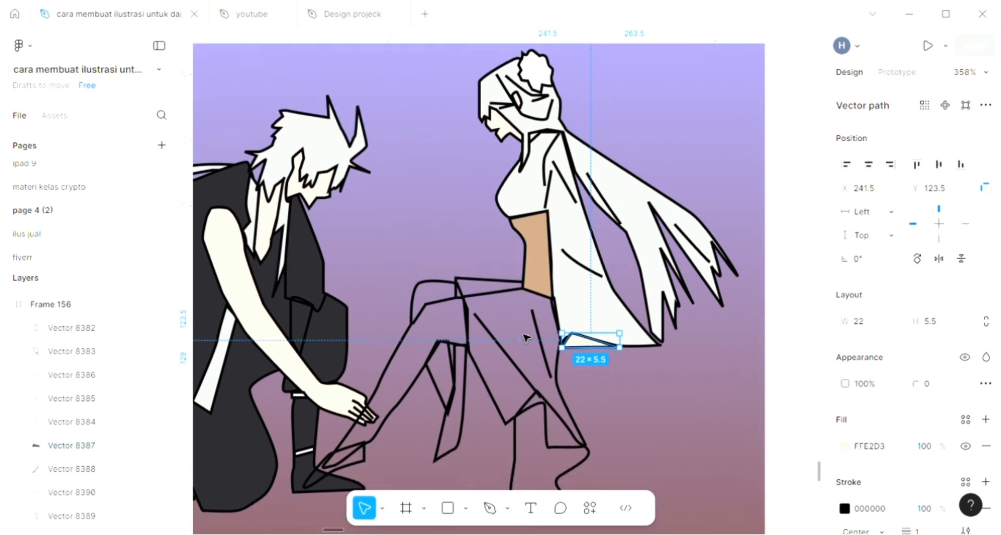
Add a fill to the woman's skirt shape and set it to F5F5F5 sampled from the canvas background.
click(466, 291)
click(459, 293)
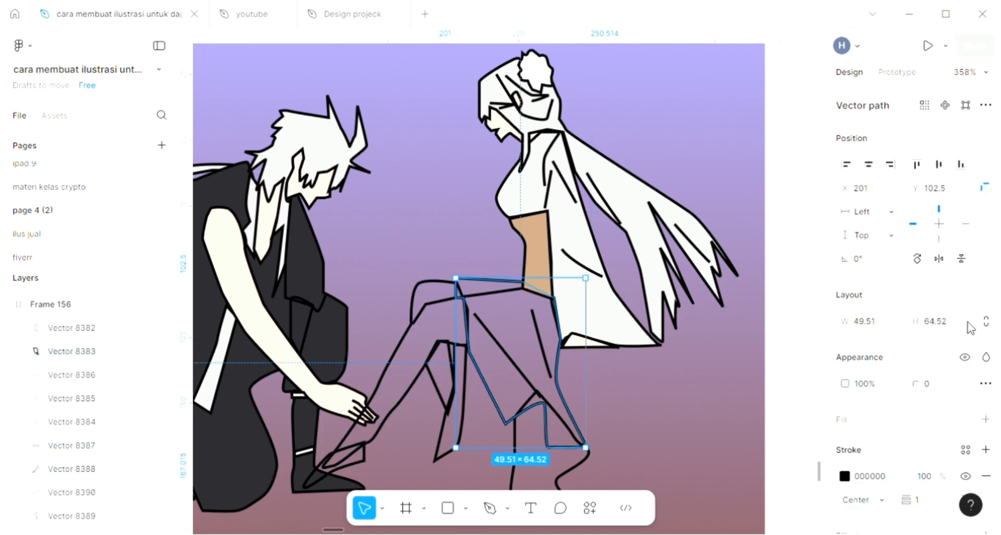
click(986, 419)
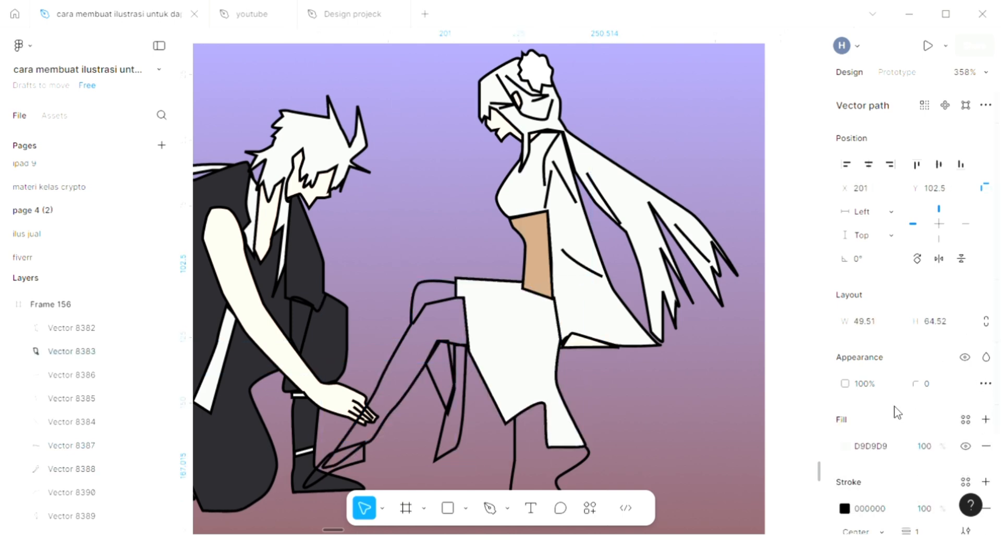
scroll(599, 357, down, 3)
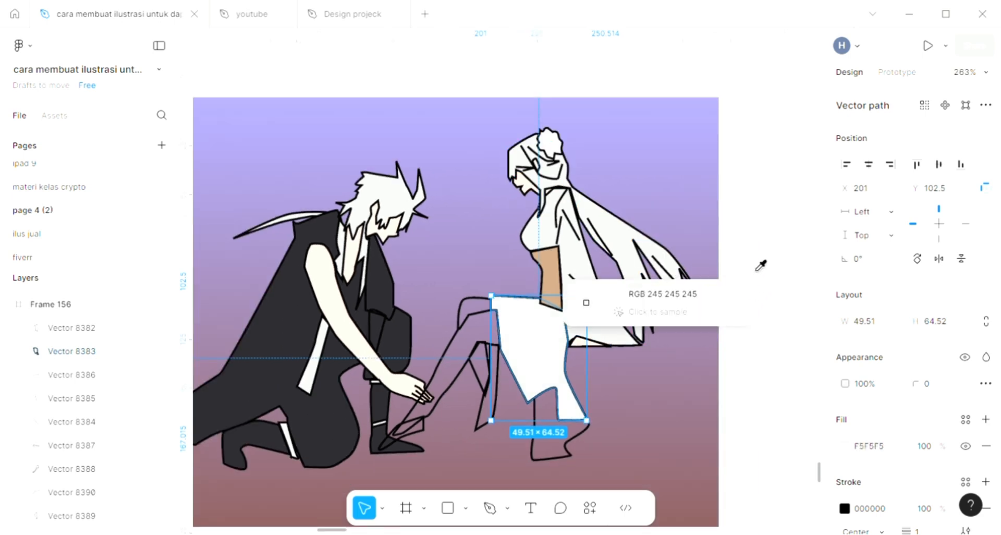
Recolour the woman's upper garment and sleeve to F5F5F5 sampled from the canvas, and add a D9D9D9 fill to the shape below her skirt.
click(584, 302)
click(581, 313)
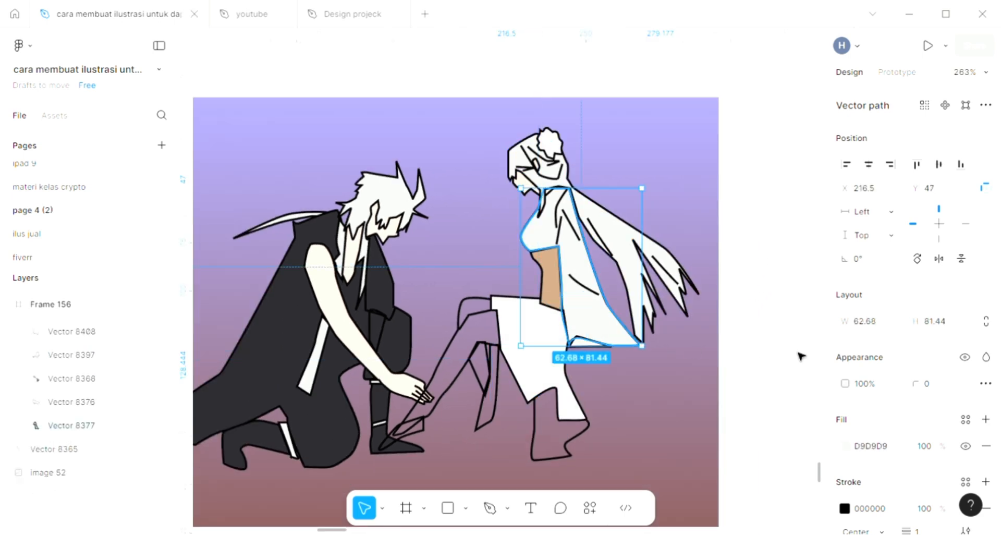
key(i)
click(809, 325)
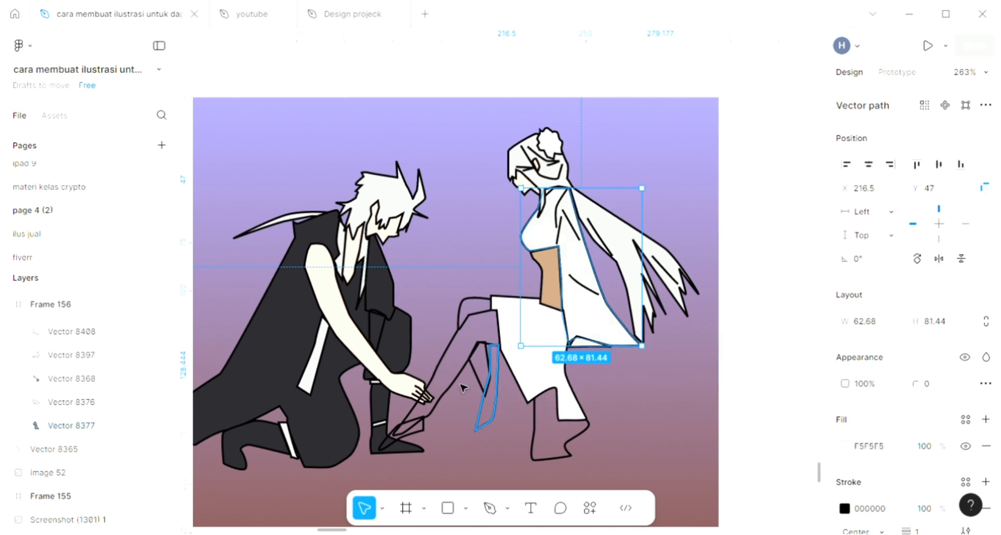
click(542, 440)
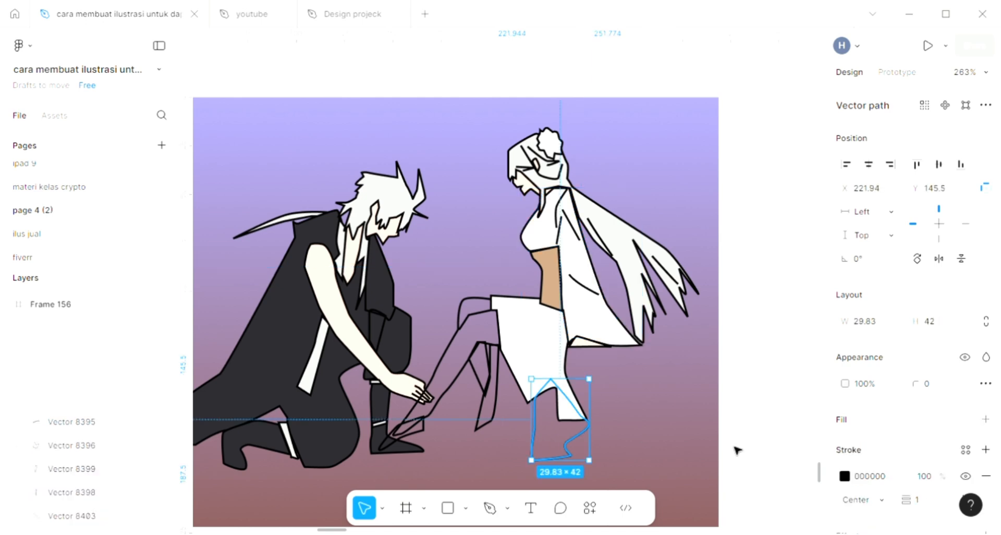
click(986, 419)
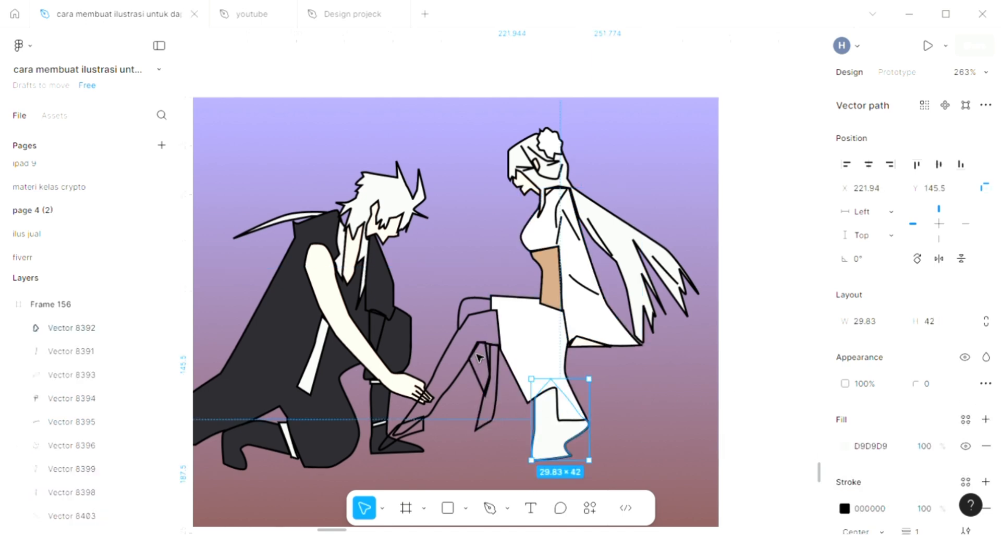
Fill the woman's extended front leg with skin tone FFE2D3 sampled from the man's skin and send it backward behind the skirt.
click(470, 337)
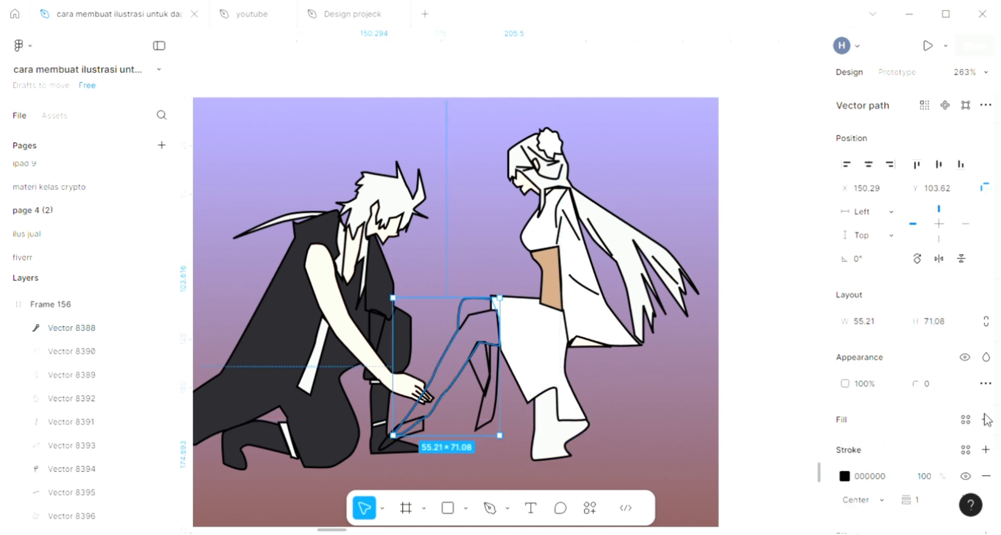
click(985, 419)
scroll(355, 304, up, 2)
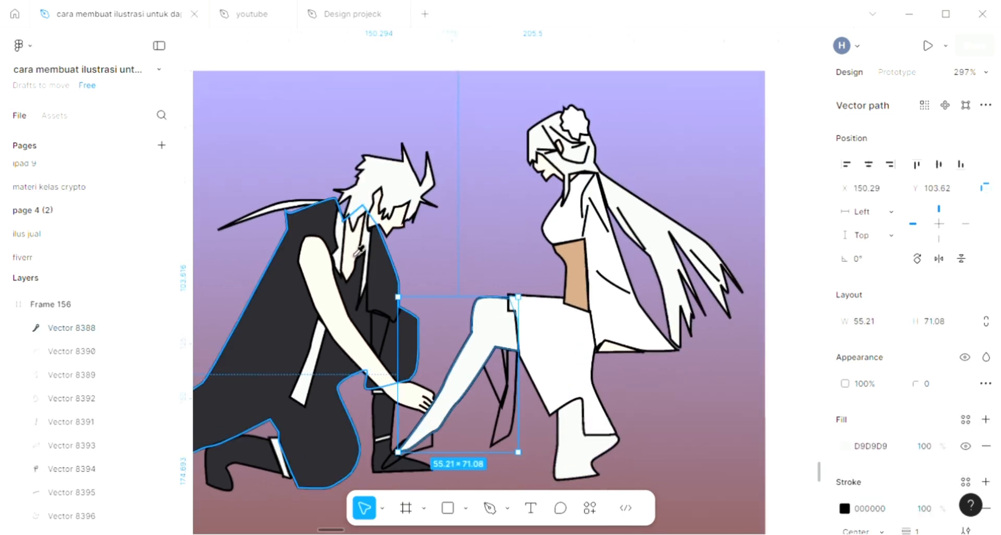
key(i)
click(357, 313)
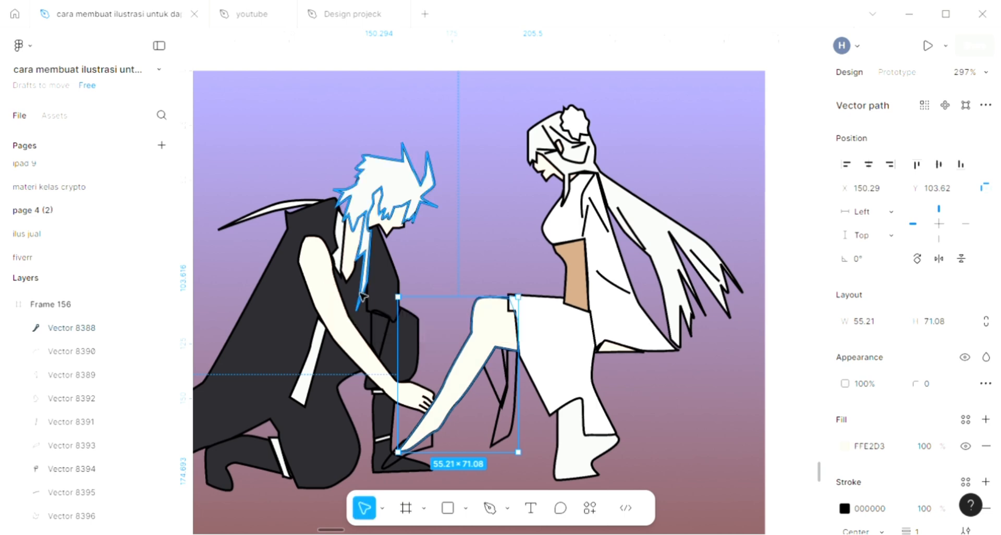
key(ctrl+bracketleft)
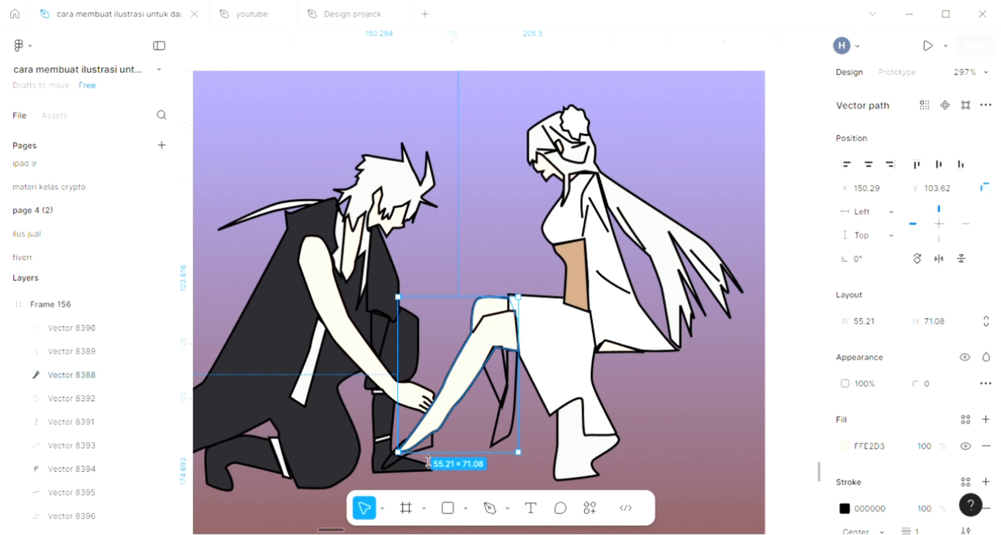
Add D9D9D9 fills to the shoe shape on the woman's extended foot and to the narrow strip hanging below her knee.
click(436, 446)
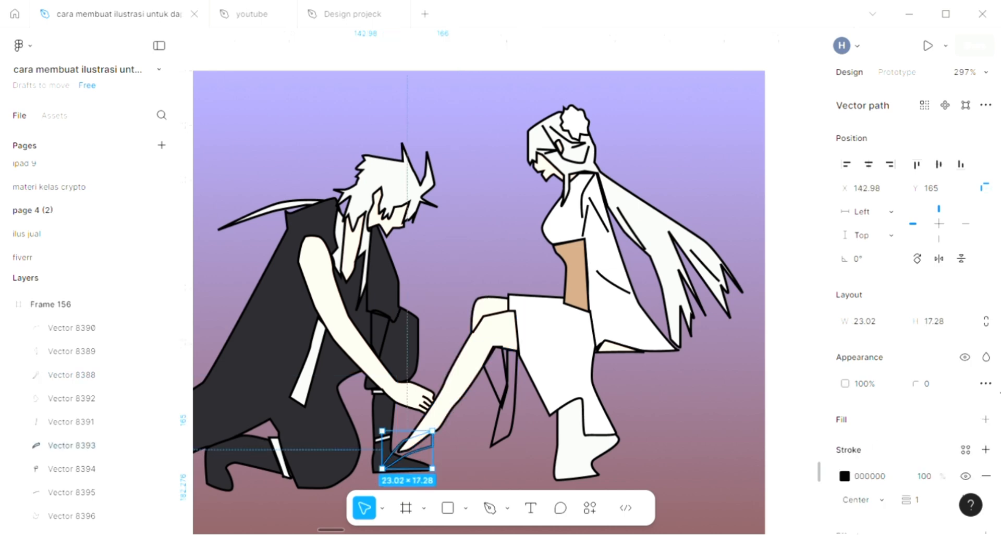
click(986, 420)
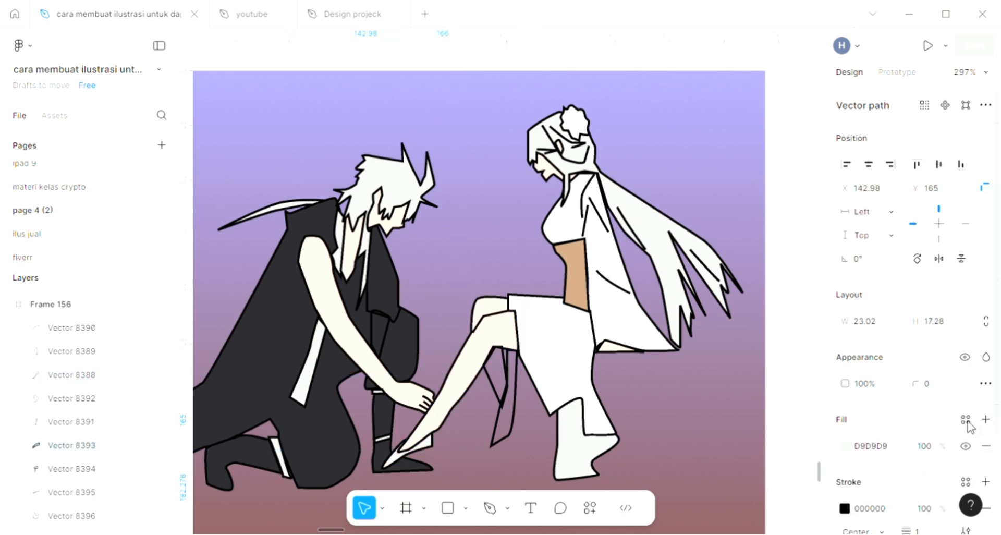
click(542, 416)
click(517, 400)
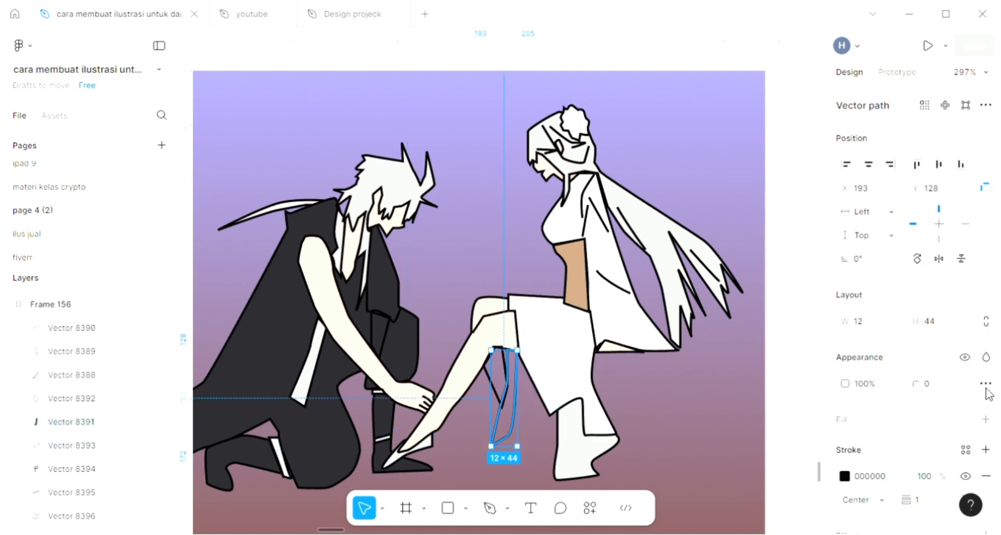
click(986, 420)
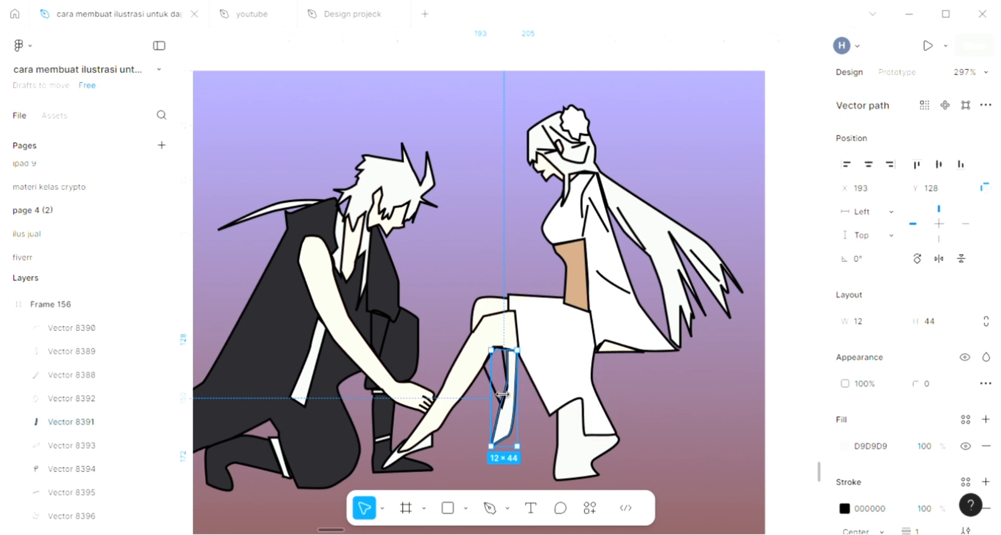
key(Escape)
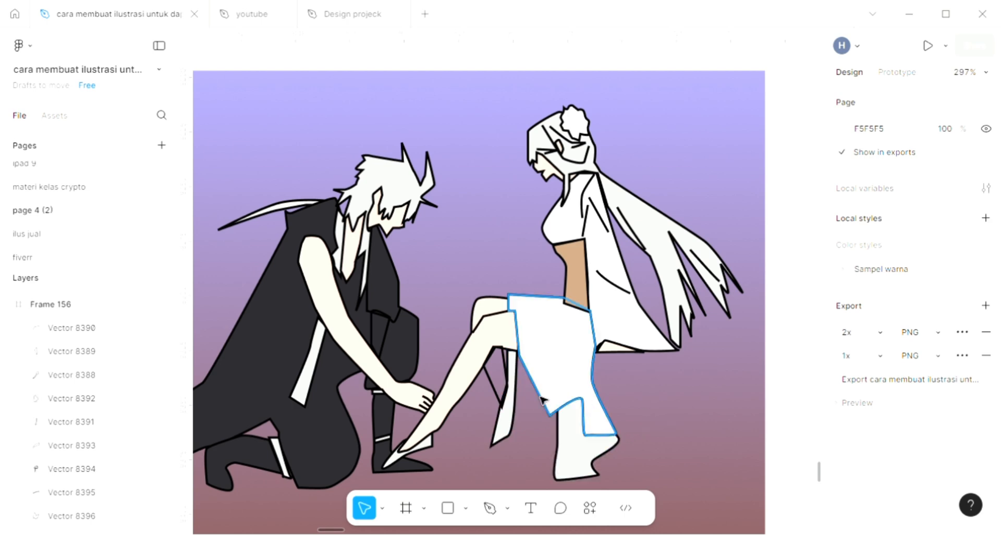
Fill the small pointed shape between the woman's front leg and the hanging strip with sampled skin tone FFE2D3.
click(507, 398)
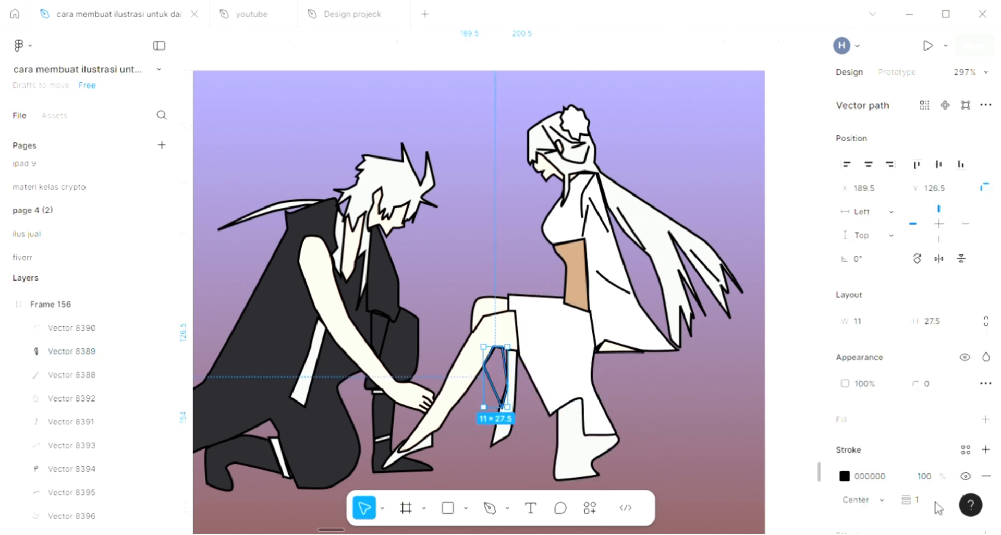
click(986, 419)
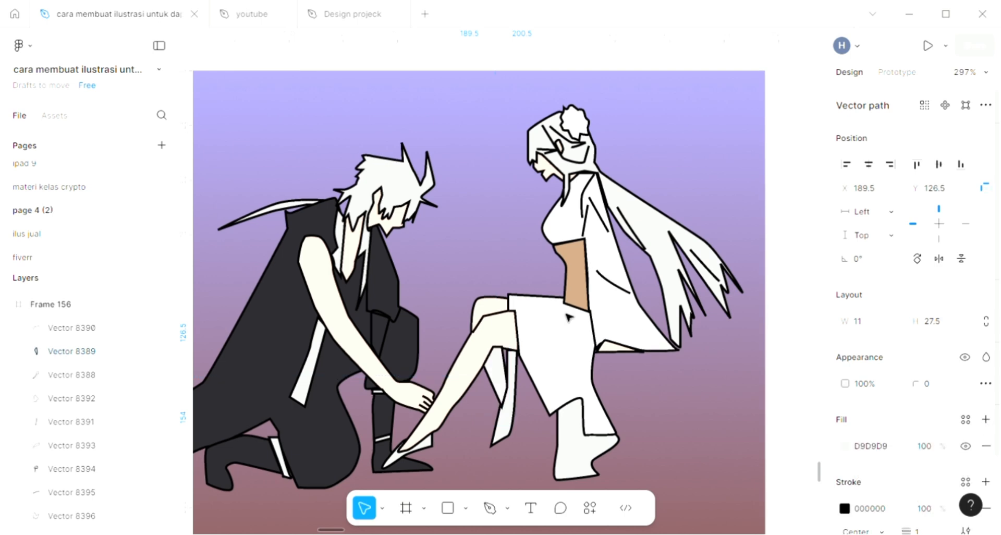
key(i)
click(520, 365)
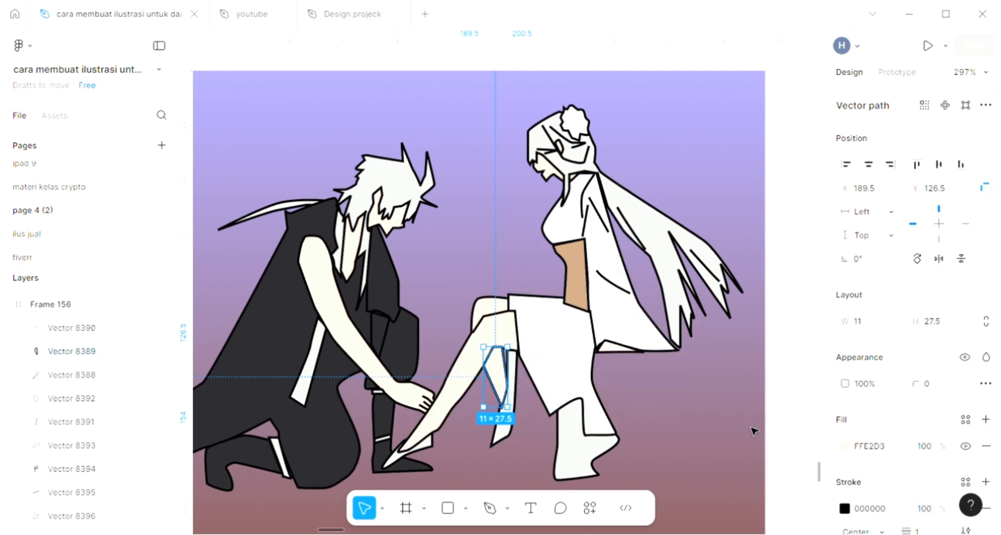
click(753, 430)
Draw a closed, jagged shadow shape with the Pen tool across the upper and front part of the man's hair.
scroll(746, 422, left, 3)
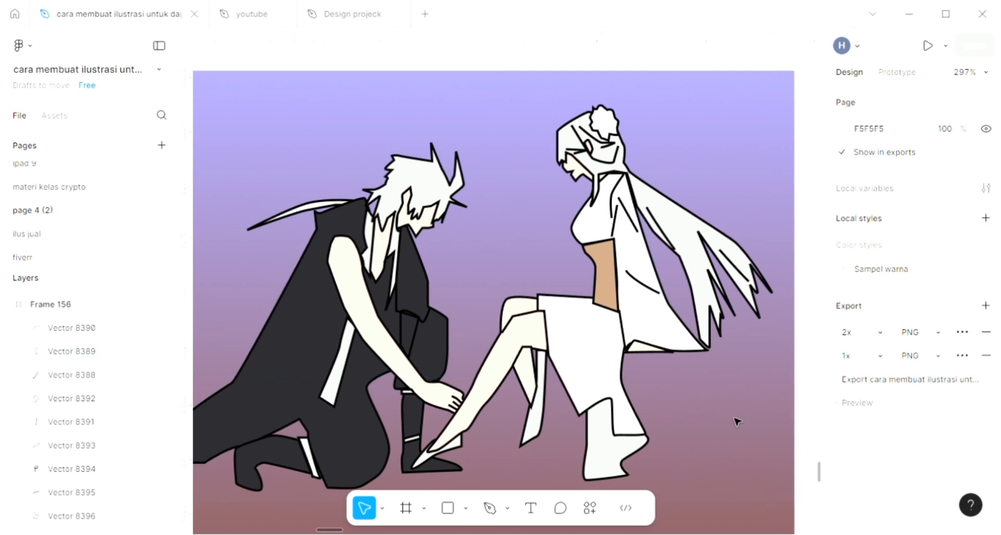
scroll(531, 352, down, 2)
scroll(532, 352, left, 1)
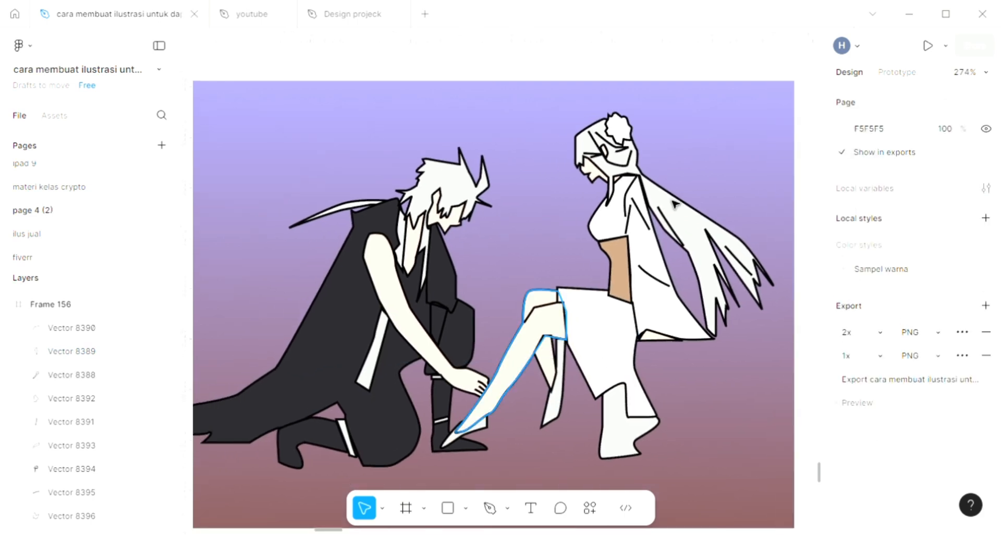
scroll(615, 261, down, 1)
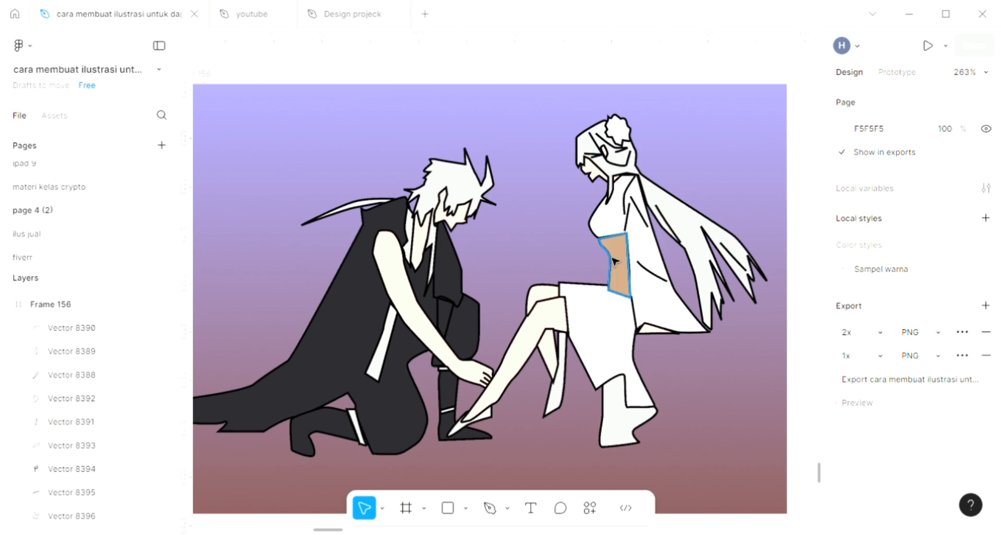
scroll(615, 261, left, 1)
click(494, 509)
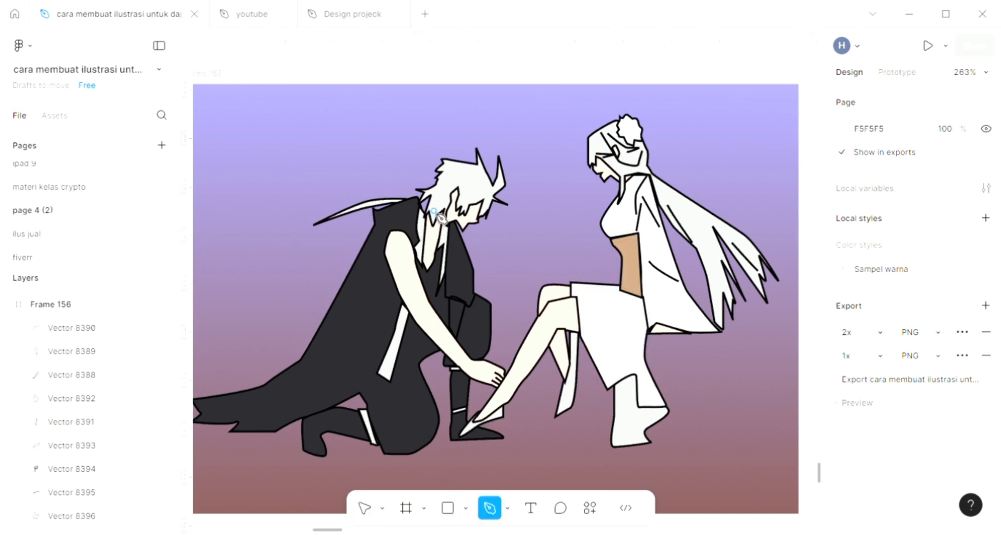
scroll(441, 216, up, 5)
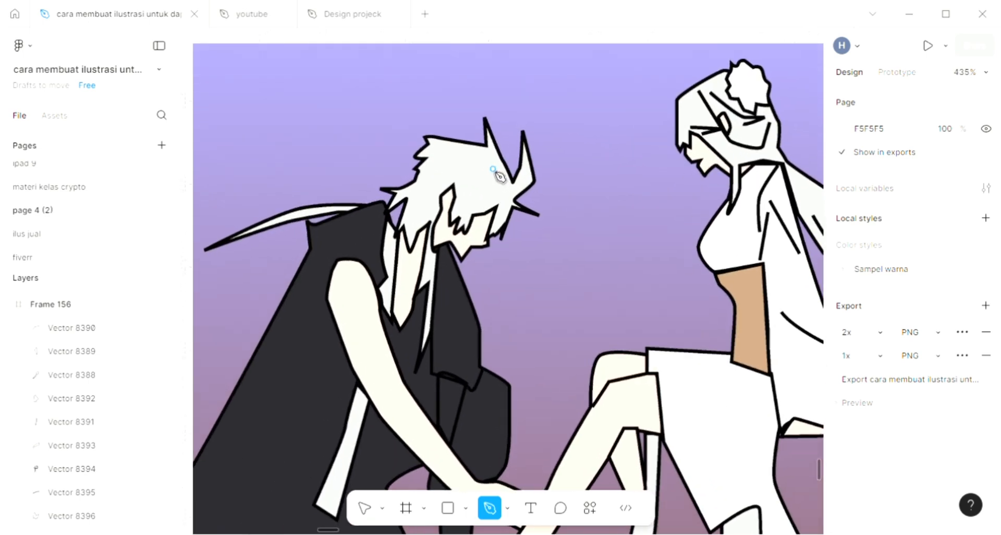
scroll(499, 176, up, 7)
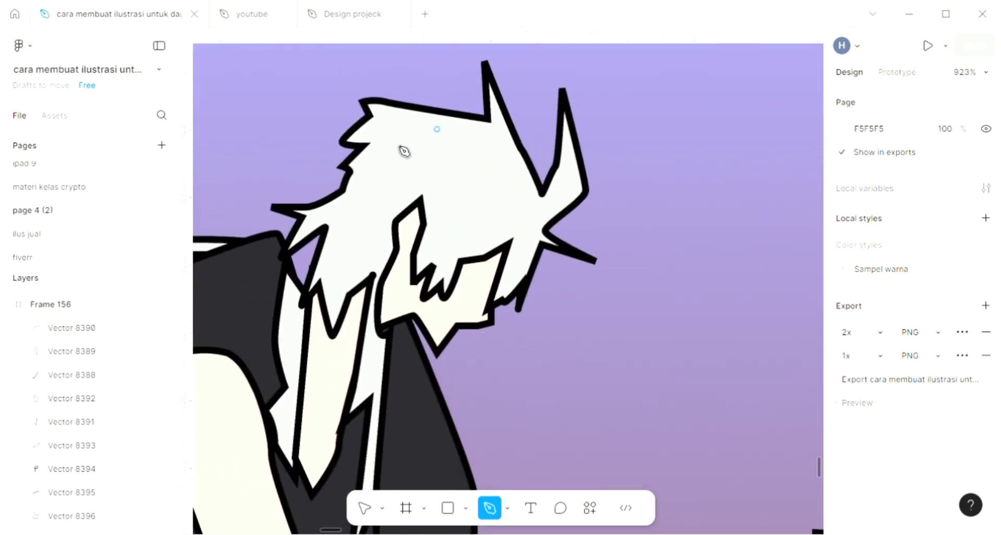
click(386, 142)
click(414, 152)
click(377, 177)
click(417, 169)
click(403, 183)
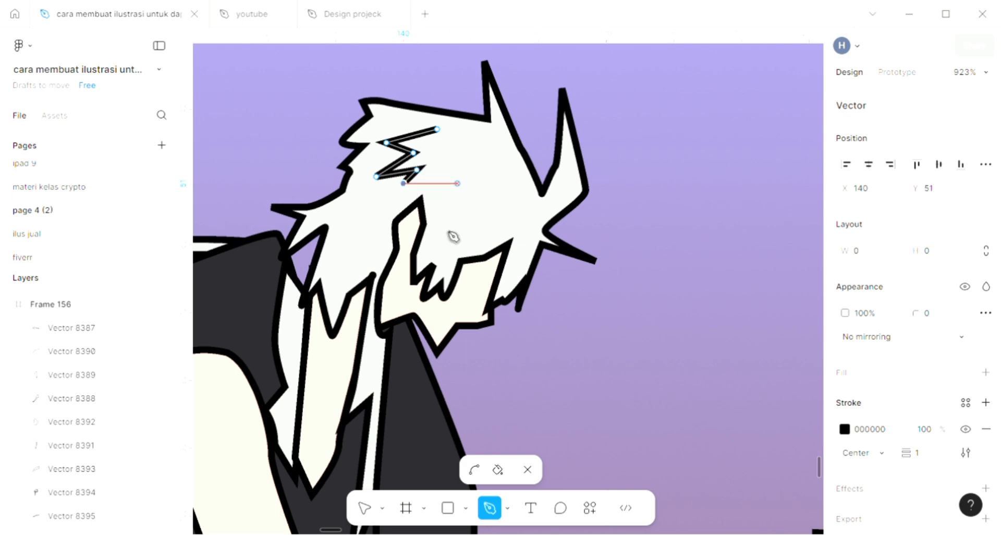
click(457, 183)
click(434, 247)
click(447, 241)
mouse_move(471, 217)
mouse_down()
mouse_move(490, 232)
mouse_move(537, 219)
mouse_move(565, 194)
mouse_up()
click(501, 217)
click(518, 231)
click(518, 275)
click(572, 177)
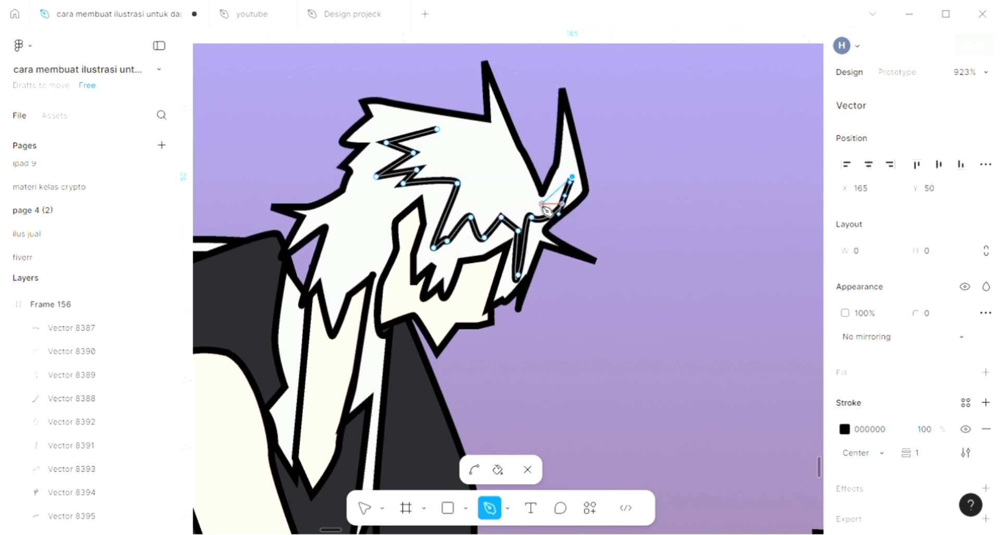
click(528, 197)
click(494, 170)
click(500, 152)
click(495, 135)
click(473, 142)
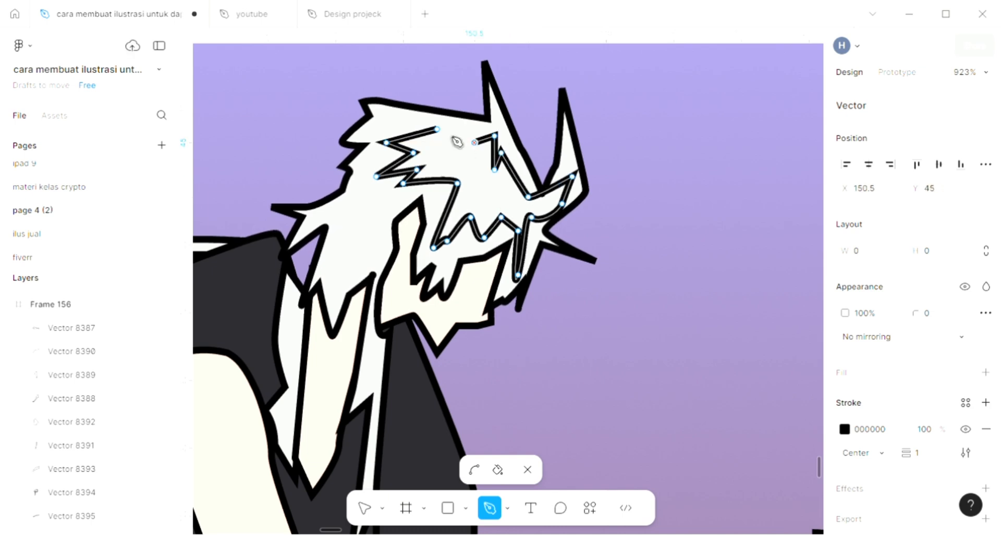
click(447, 129)
click(390, 108)
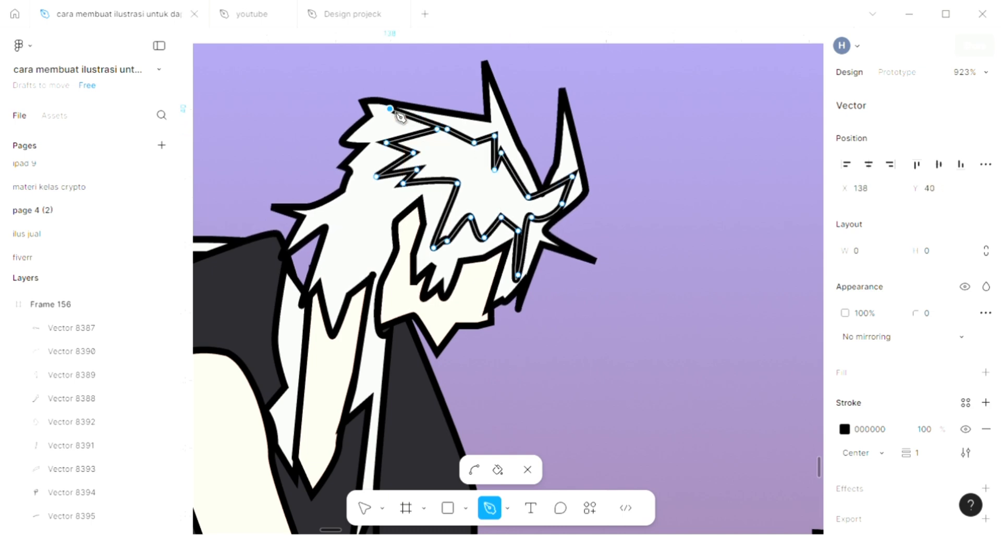
click(436, 132)
ctrl+scroll(415, 141, up, 3)
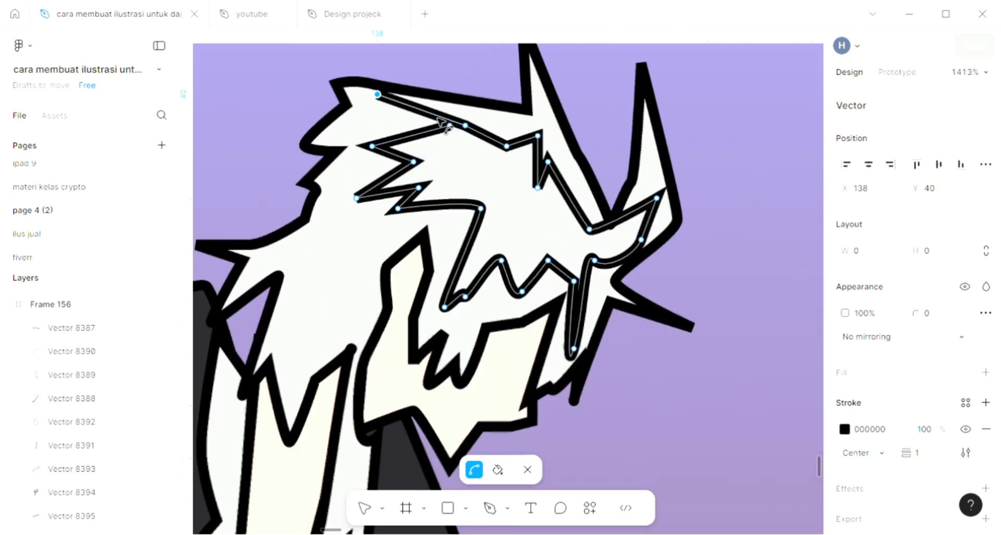
ctrl+scroll(442, 124, up, 2)
key(p)
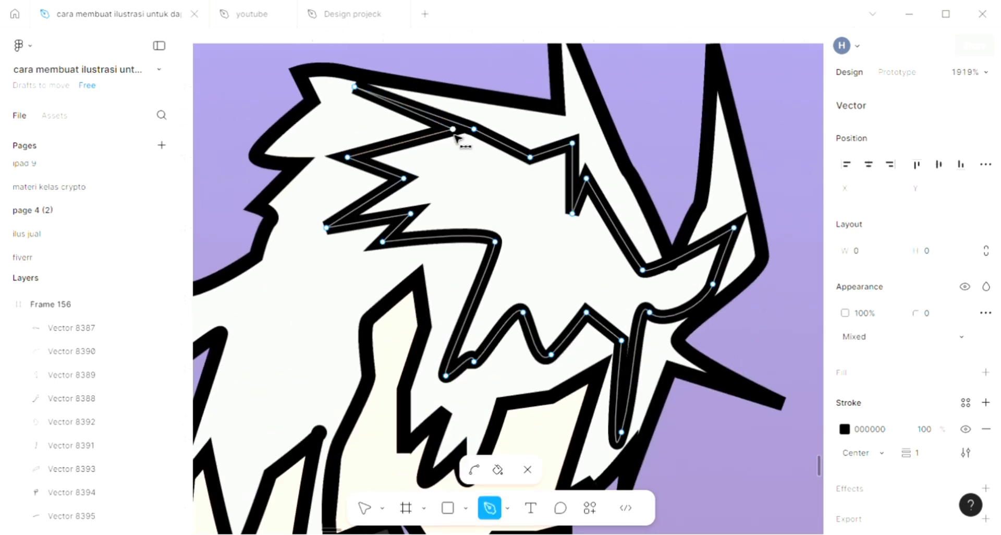
Fill the hair shadow shape with D9D9D9 overlaid by a 000000 fill at 20%, and finish editing the path.
scroll(455, 137, down, 3)
click(986, 372)
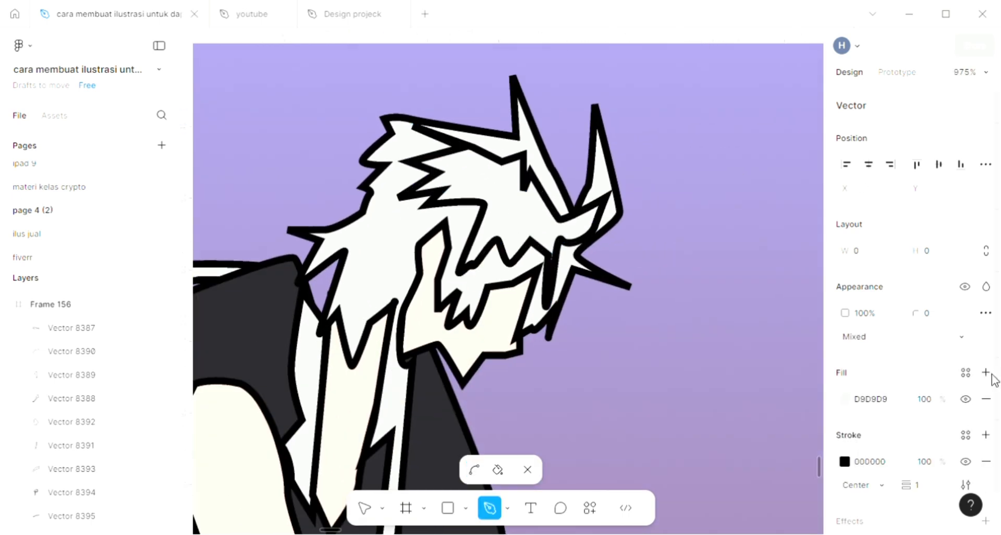
click(986, 372)
ctrl+scroll(672, 343, down, 3)
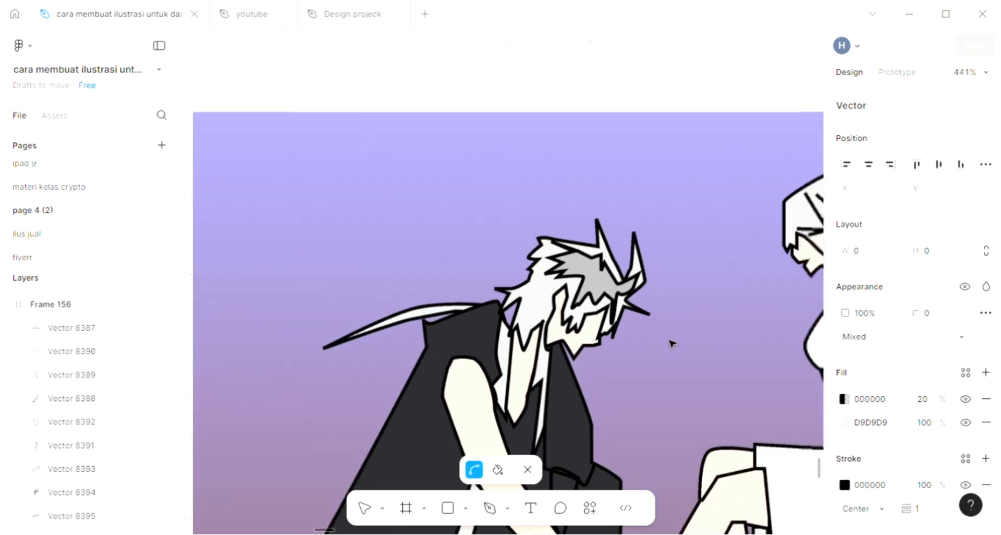
ctrl+scroll(672, 343, down, 2)
key(p)
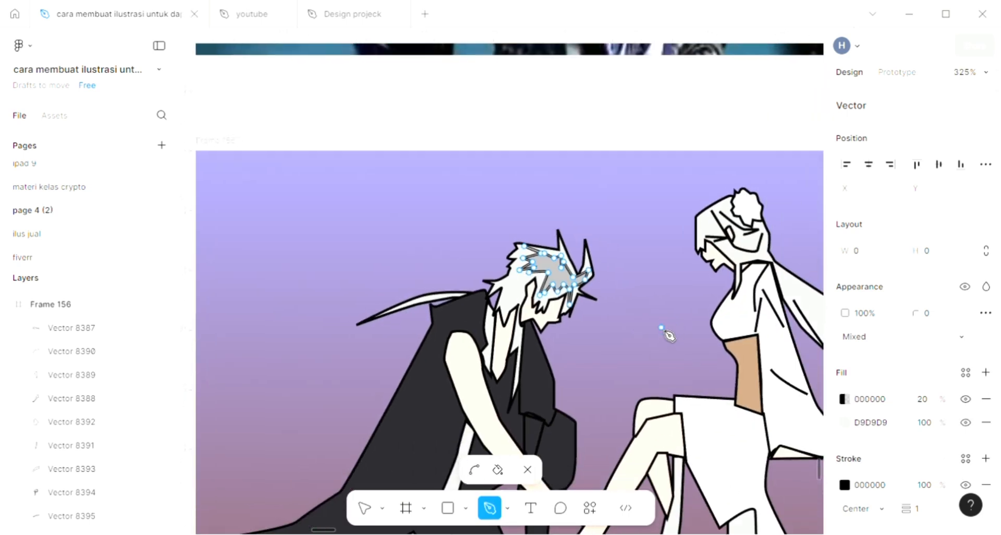
key(Escape)
key(Escape)
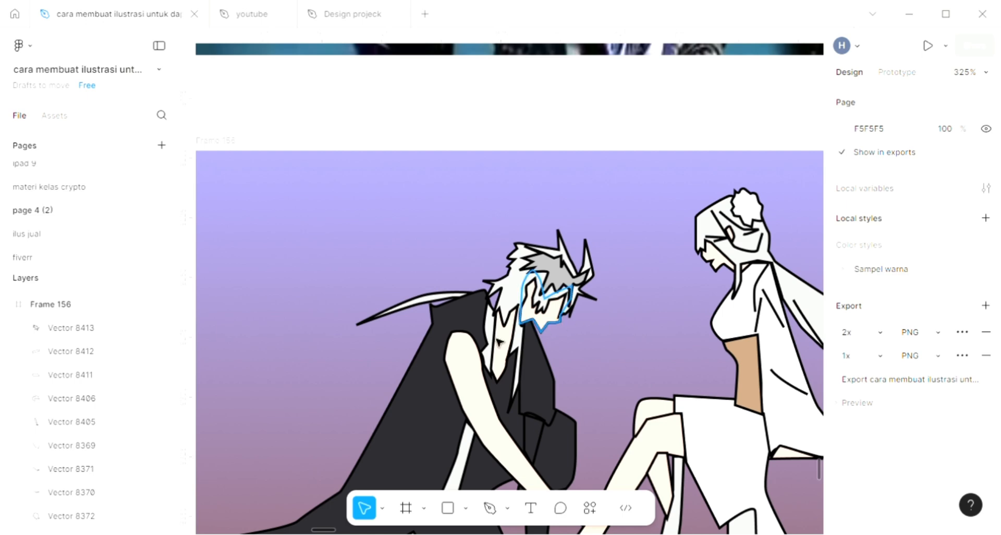
Send the man's FFE2D3 neck and chest shape backward in the stacking order, to directly above Vector 8397, and deselect it.
scroll(498, 341, right, 2)
scroll(498, 341, down, 2)
scroll(498, 342, right, 2)
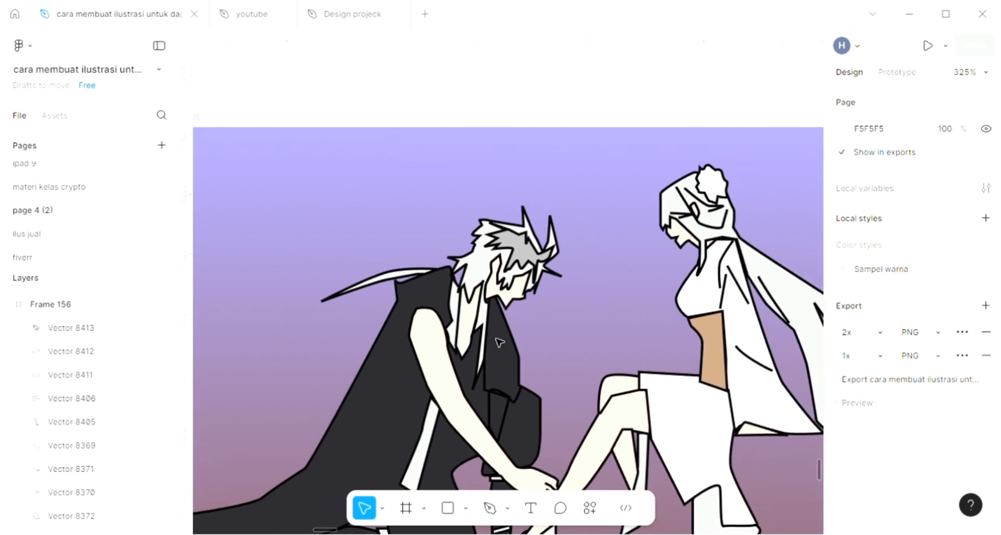
scroll(605, 304, right, 1)
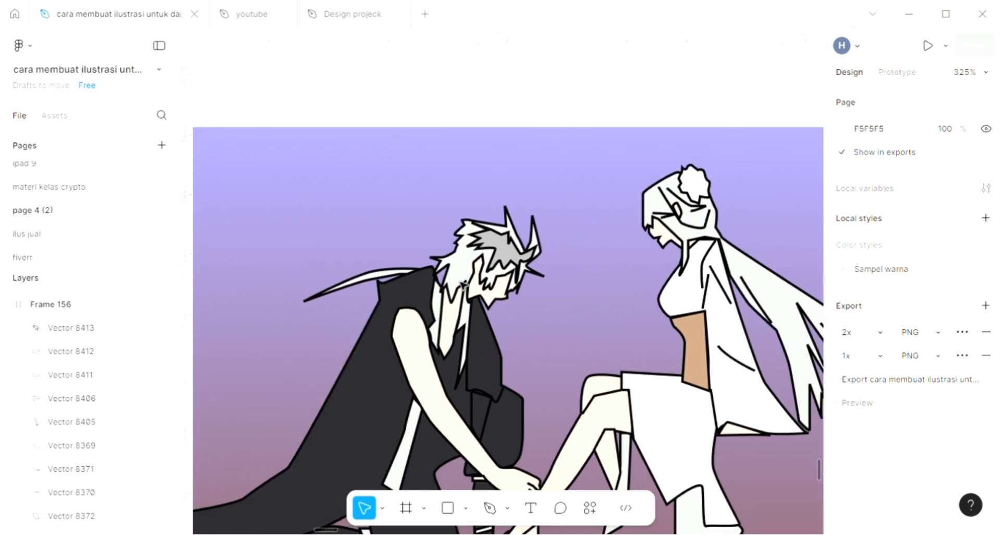
click(448, 336)
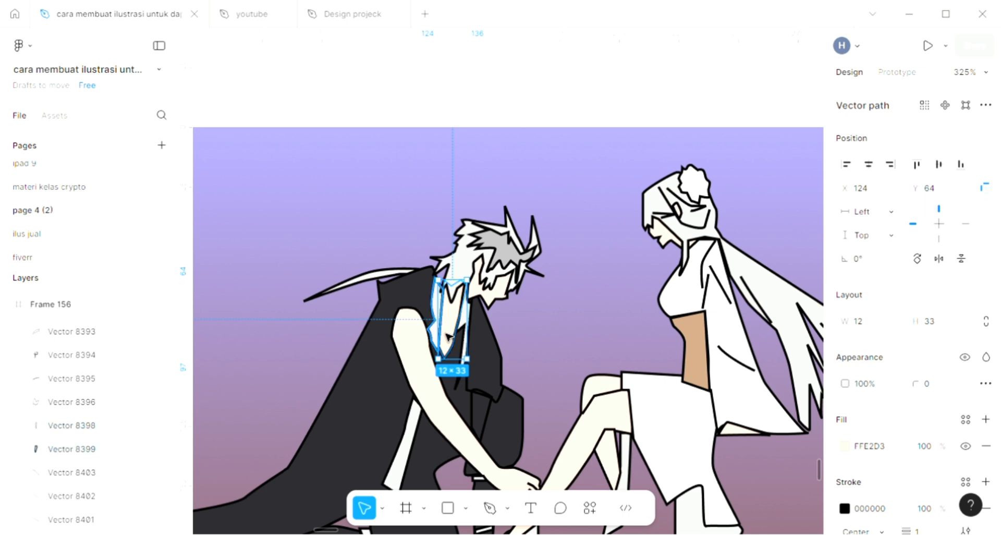
key(ctrl+[)
key(ctrl+[)
key(ctrl+[)
key(ctrl+[)
key(ctrl+[)
key(ctrl+[)
key(ctrl+[)
key(ctrl+[)
key(ctrl+[)
key(ctrl+[)
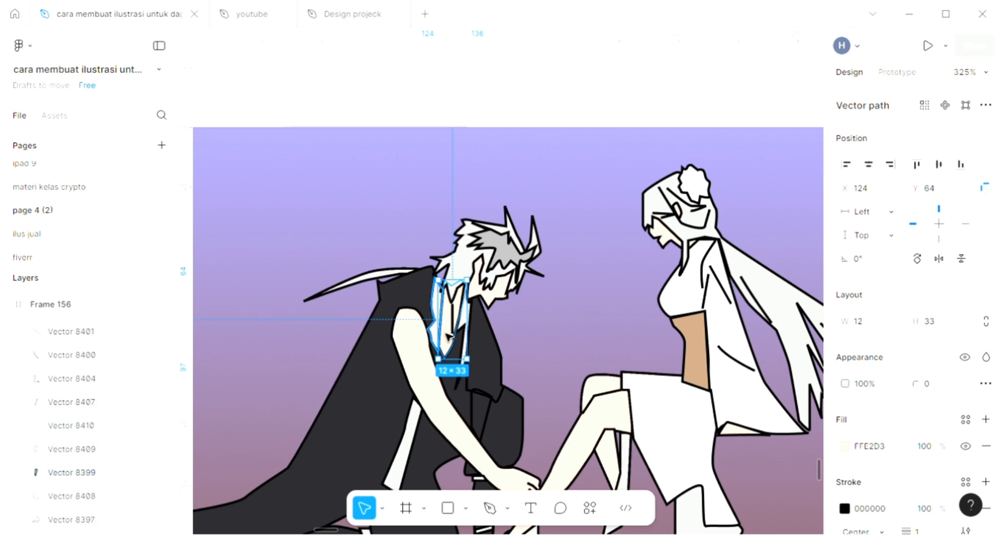
key(ctrl+])
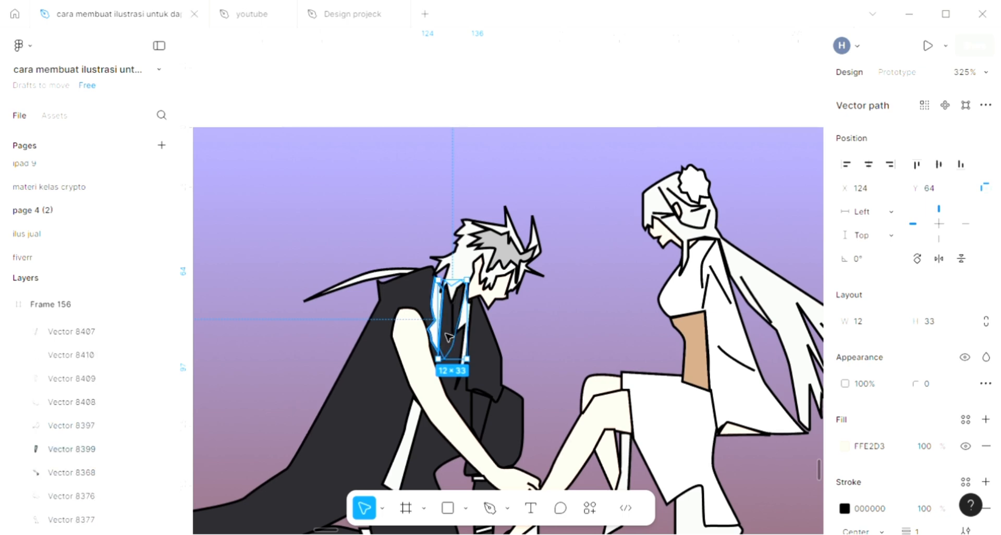
key(ctrl+])
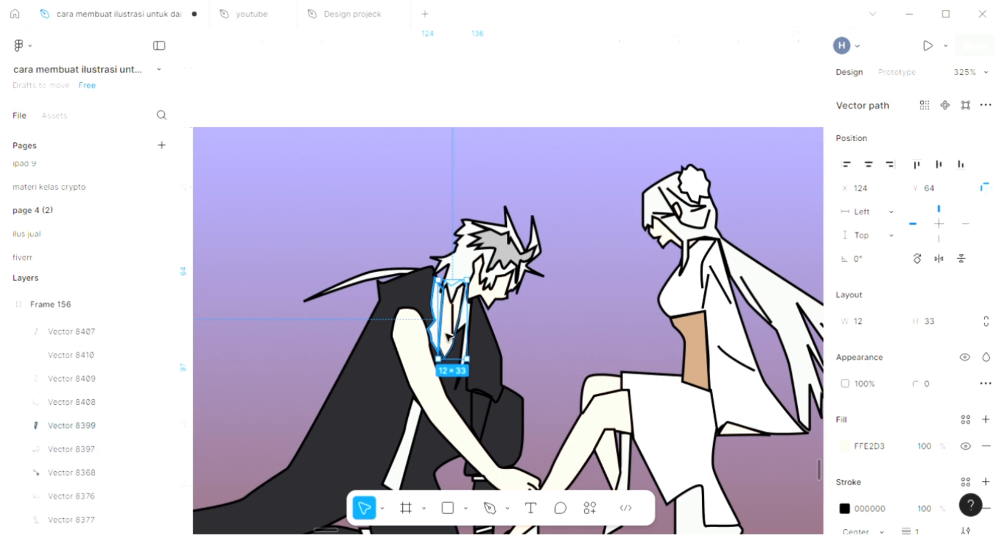
click(437, 243)
Draw a closed, jagged shadow shape about 24 by 59 with the Pen tool along the middle of the woman's flowing ponytail.
scroll(469, 240, right, 3)
scroll(470, 240, down, 2)
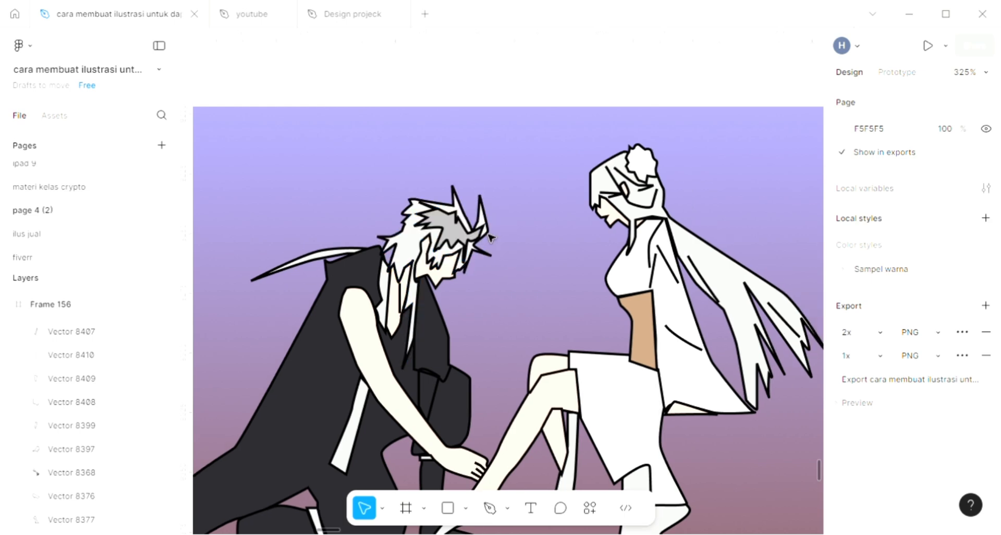
scroll(491, 238, right, 1)
scroll(597, 279, up, 1)
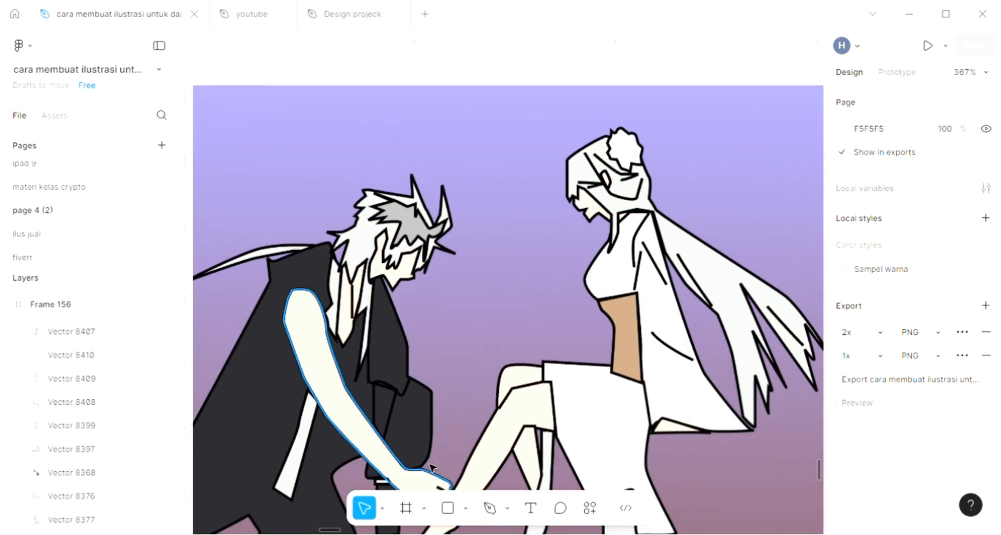
click(491, 508)
scroll(624, 333, right, 2)
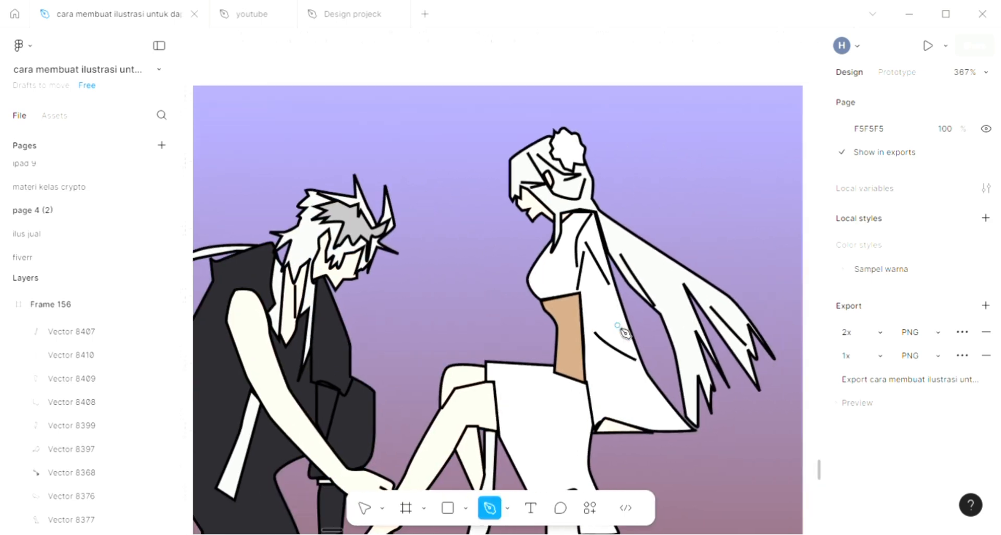
scroll(625, 333, right, 3)
scroll(626, 331, up, 3)
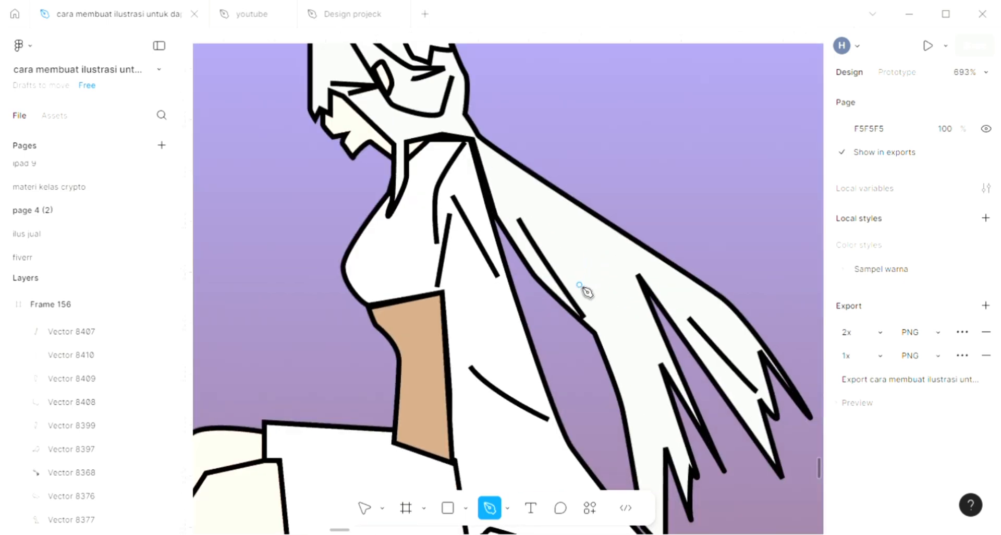
click(564, 221)
click(600, 262)
click(600, 237)
click(676, 285)
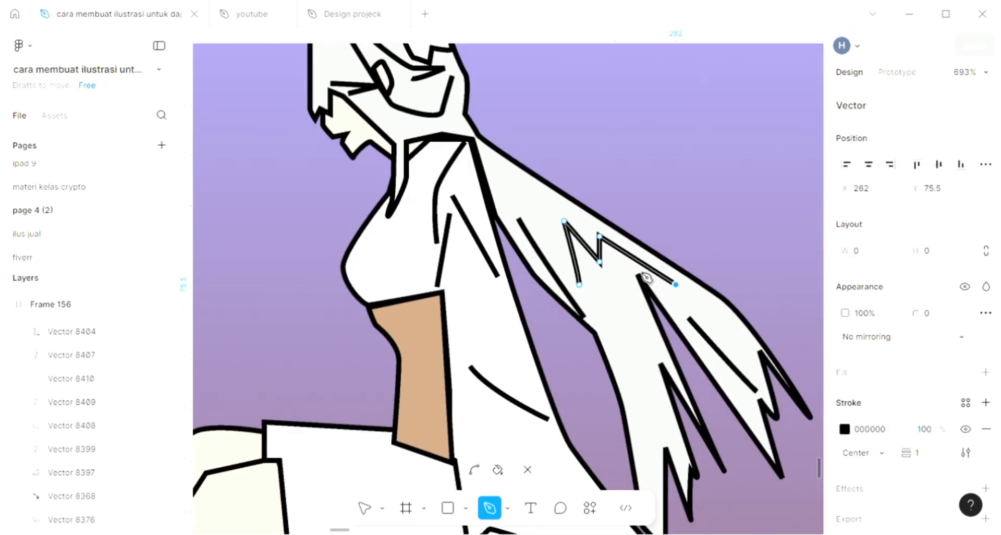
click(630, 269)
click(662, 351)
click(646, 332)
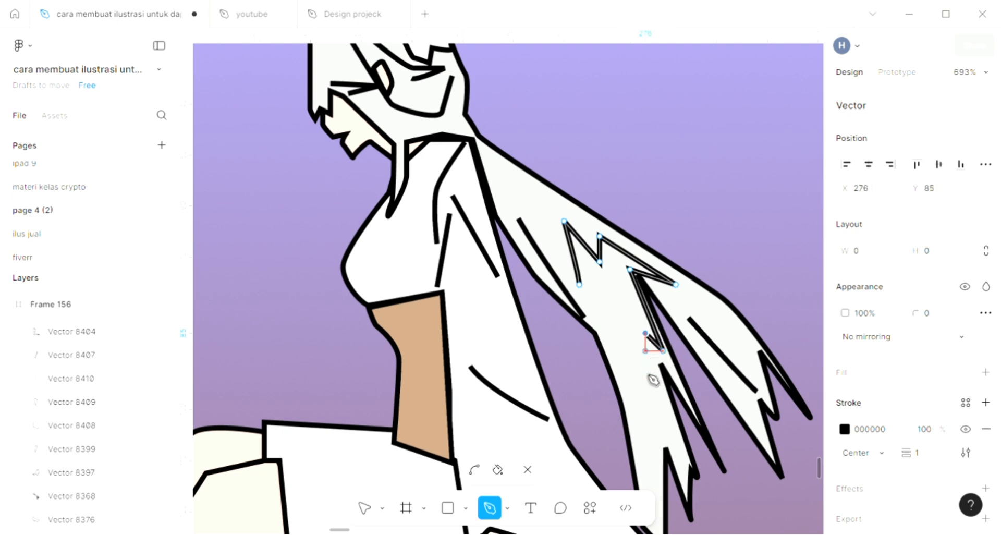
click(683, 457)
click(663, 435)
scroll(665, 470, down, 2)
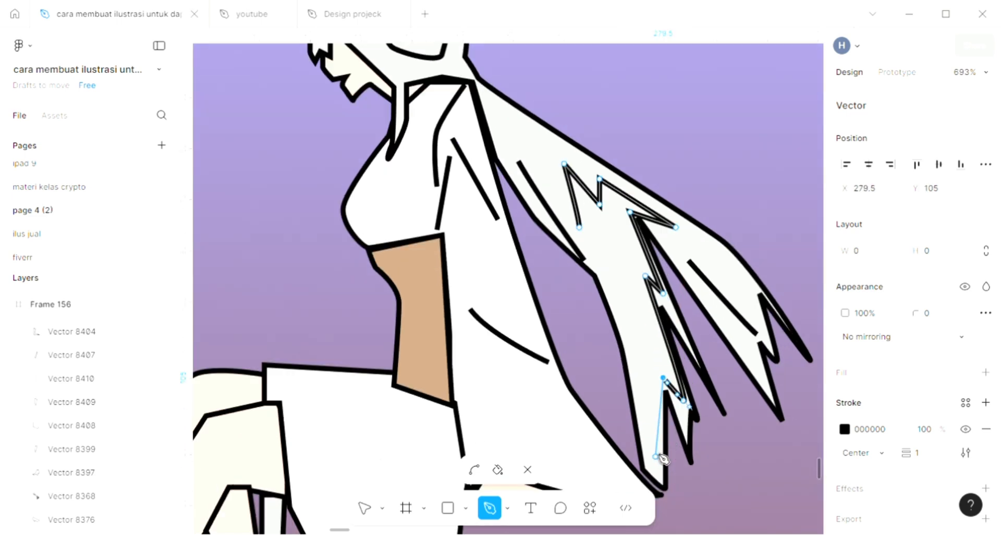
click(653, 462)
click(635, 338)
click(630, 345)
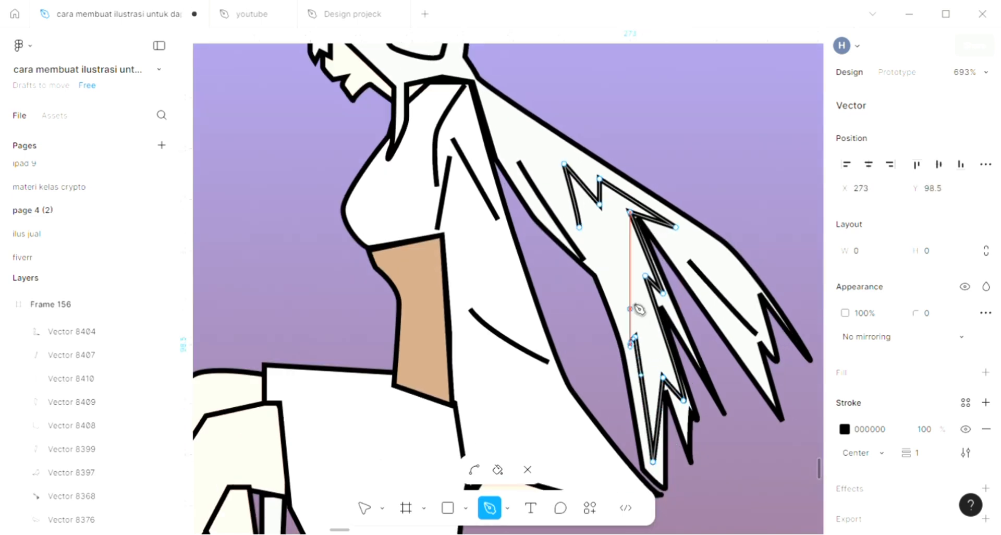
click(630, 301)
click(622, 312)
click(615, 235)
click(600, 266)
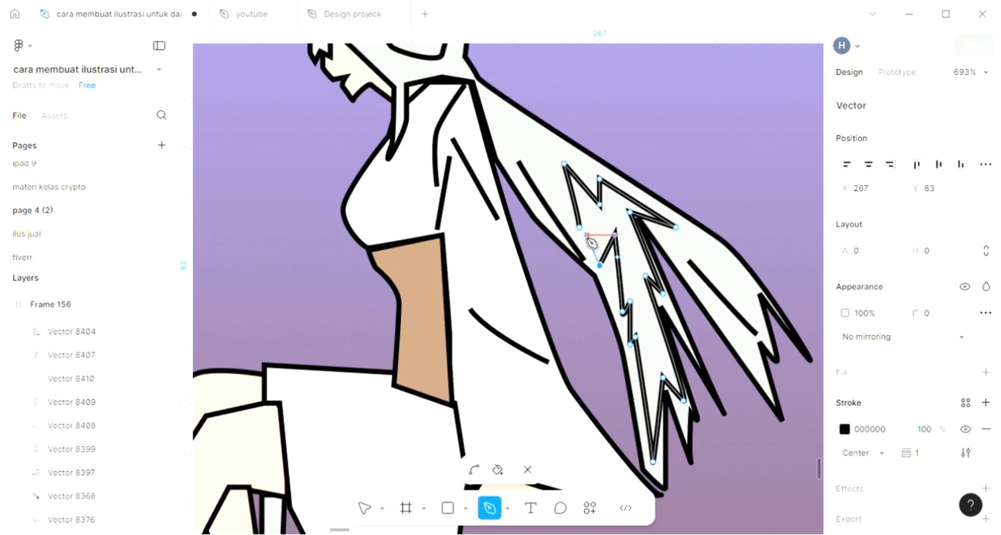
click(580, 228)
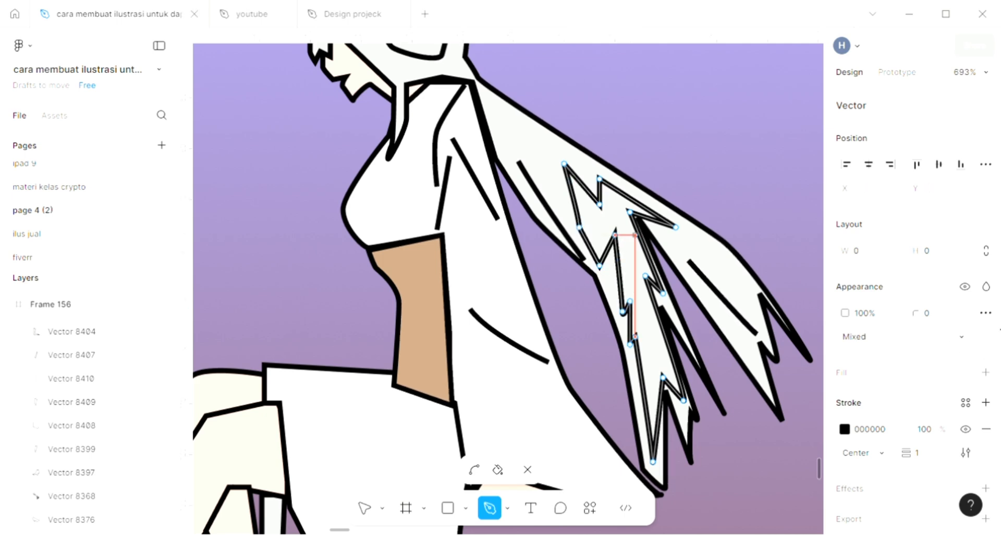
Fill the ponytail shadow with D9D9D9 overlaid by a 000000 fill at 20%, and finish editing the path.
click(985, 372)
click(986, 373)
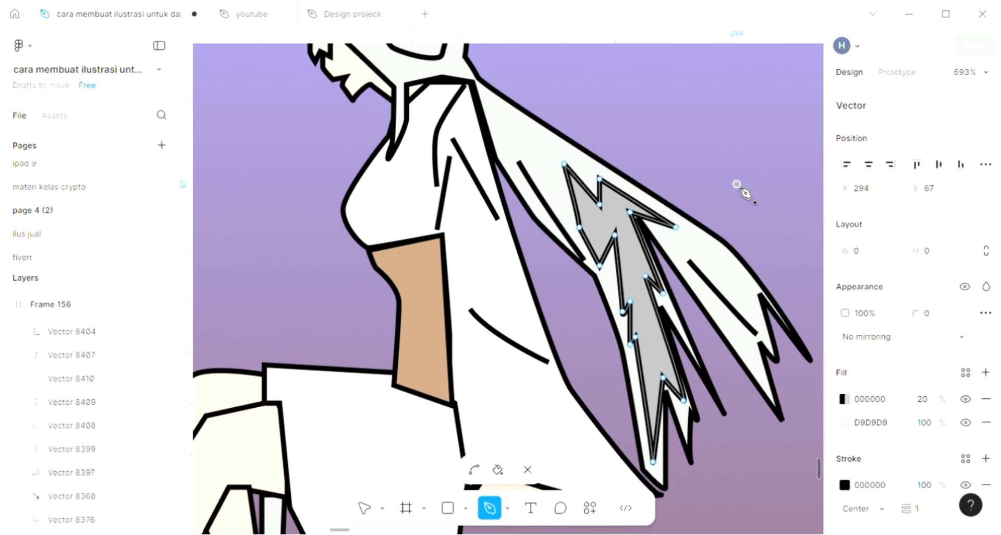
key(Escape)
scroll(462, 189, up, 3)
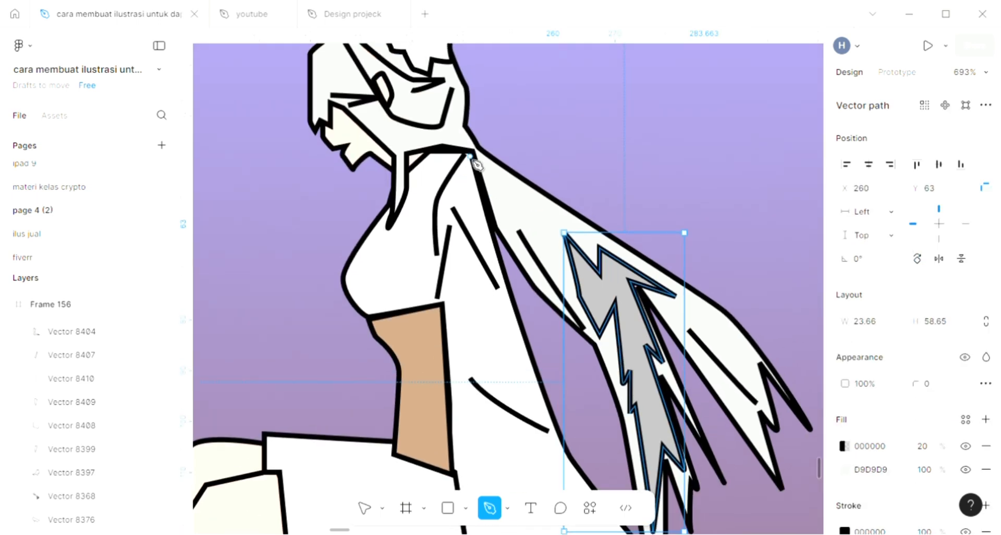
key(Return)
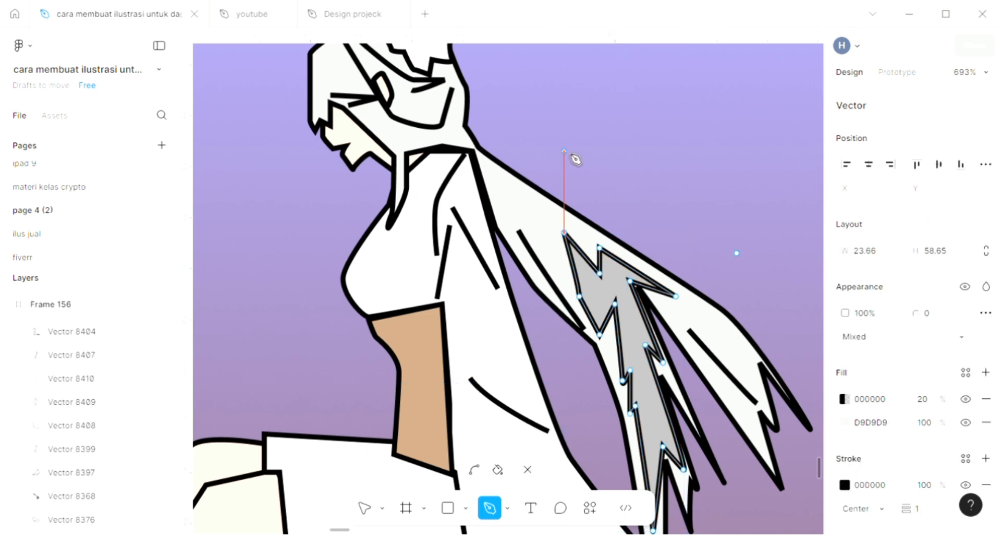
key(Escape)
key(Escape)
key(Escape)
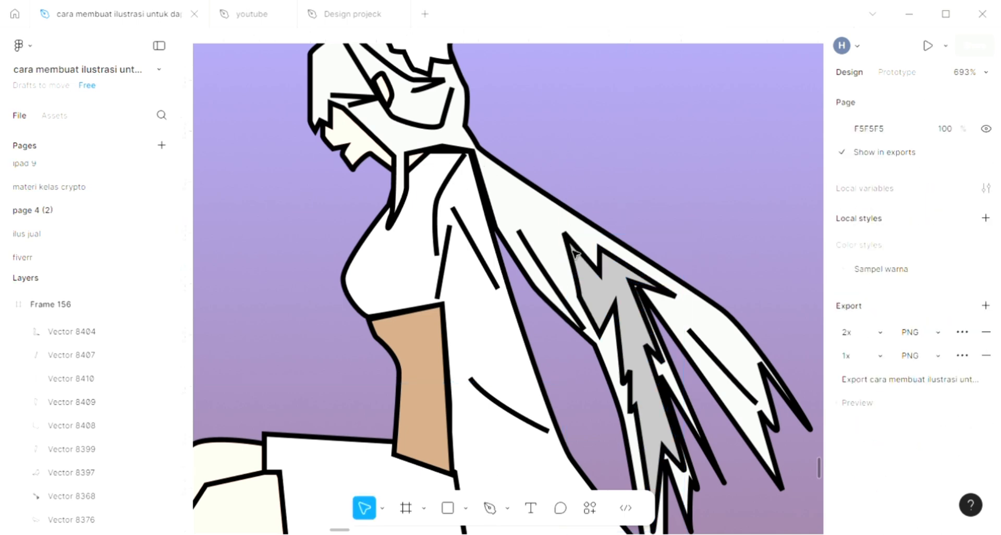
Draw a closed fold-shadow shape with pointed and curved edges across the lower part of the woman's skirt using the Pen tool.
scroll(574, 254, down, 1)
scroll(576, 254, down, 1)
scroll(554, 301, down, 5)
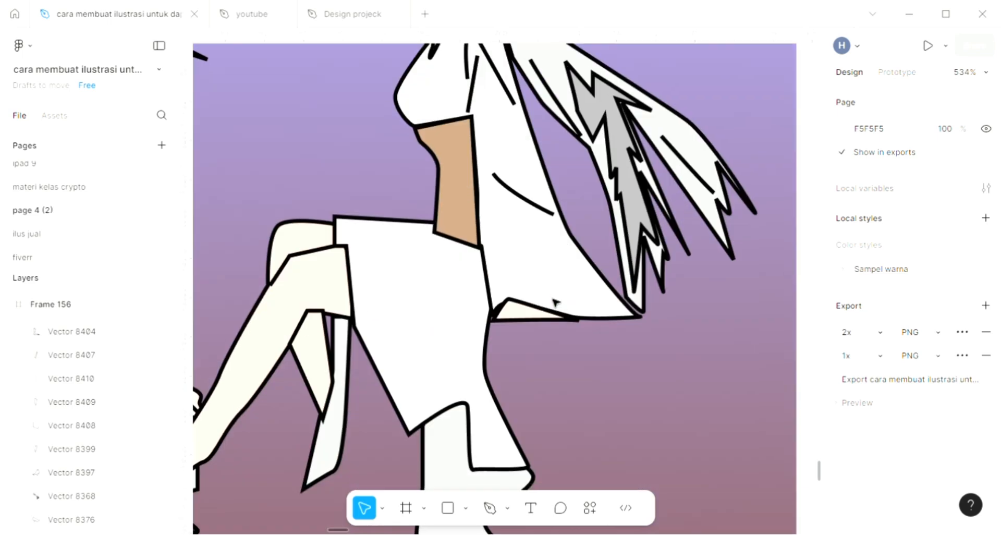
key(p)
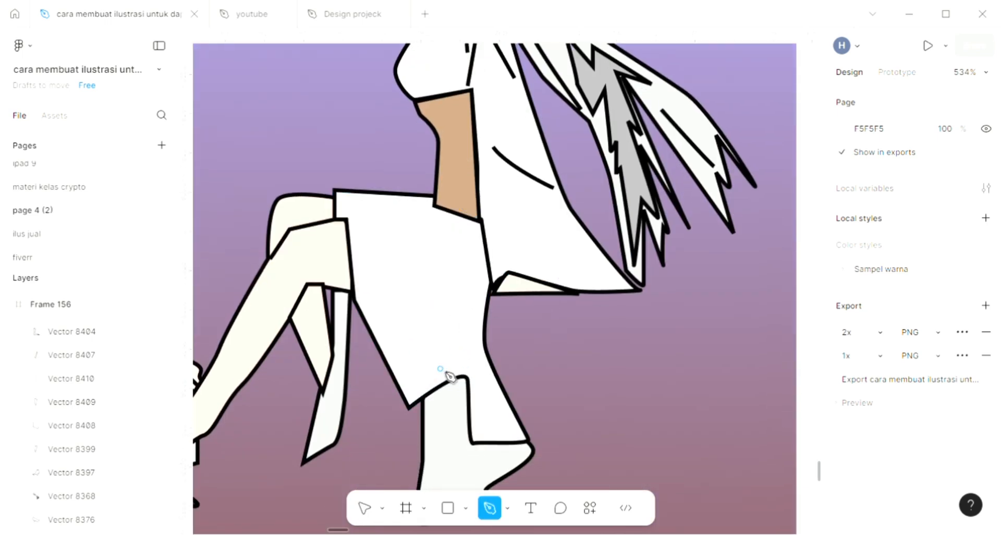
click(403, 379)
click(404, 350)
drag(426, 369, 468, 371)
click(460, 369)
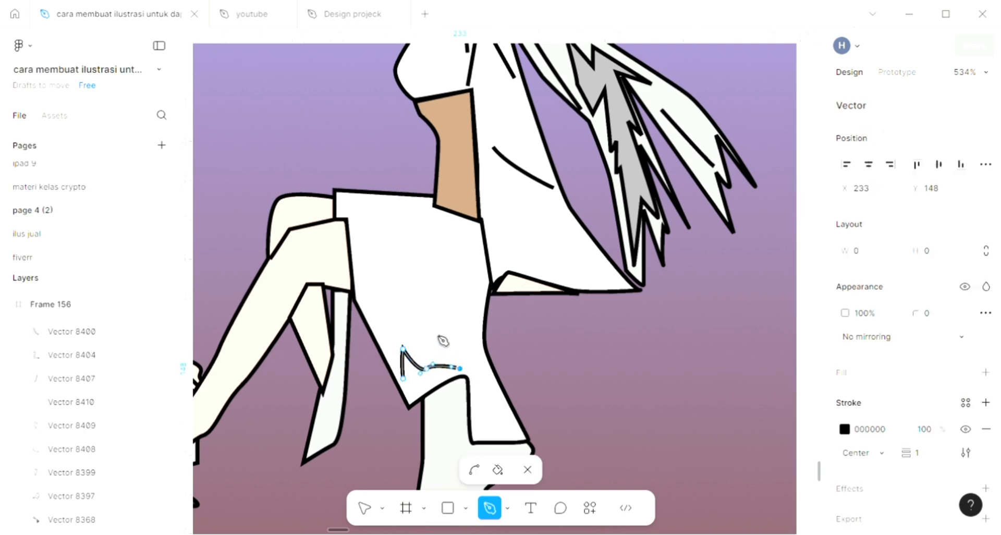
click(409, 294)
click(442, 251)
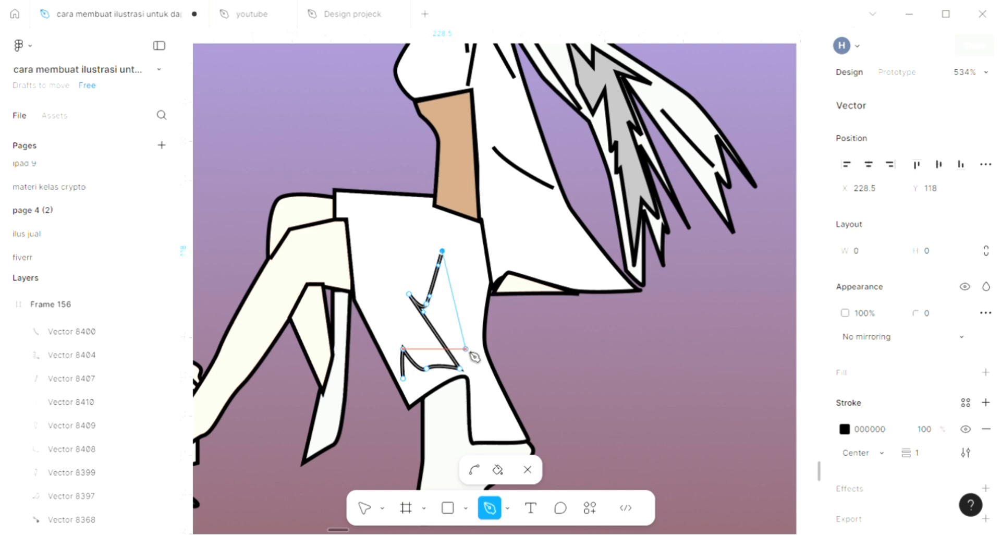
click(492, 379)
drag(513, 429, 516, 443)
click(512, 430)
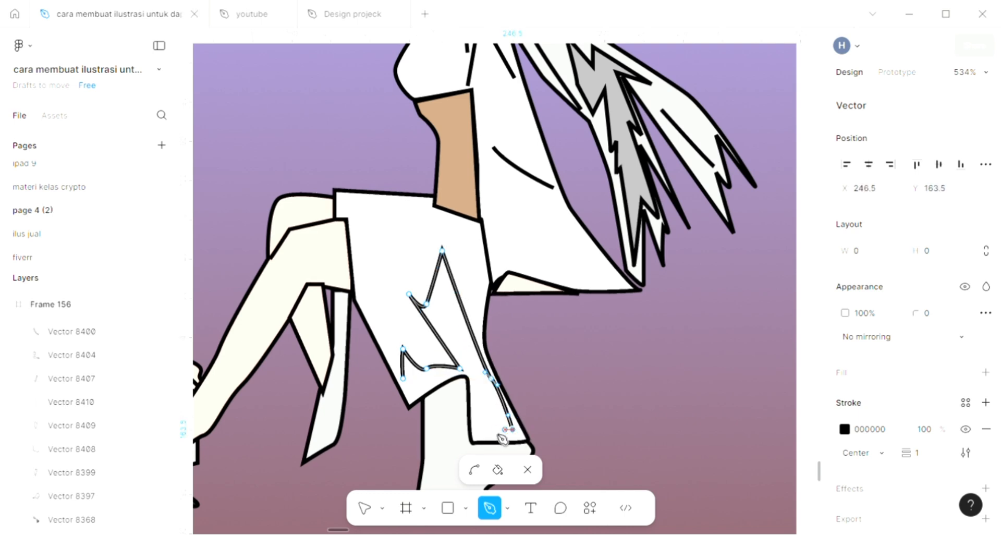
click(491, 430)
click(473, 374)
click(467, 375)
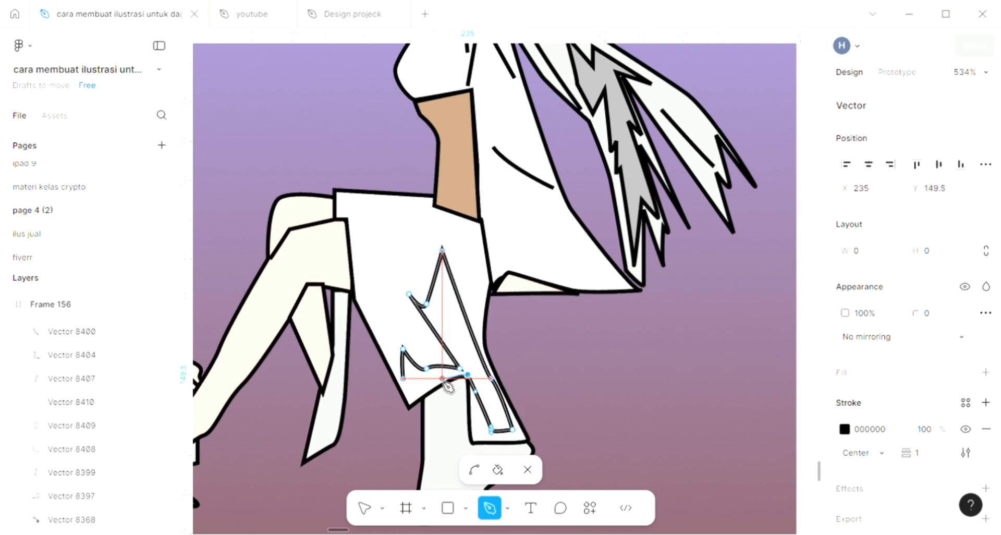
drag(436, 379, 433, 383)
click(415, 397)
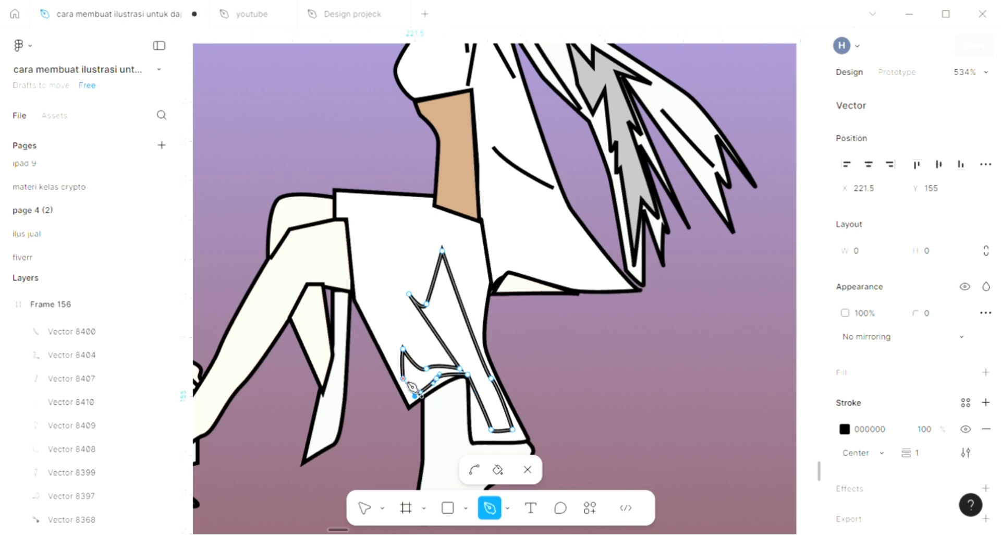
click(404, 379)
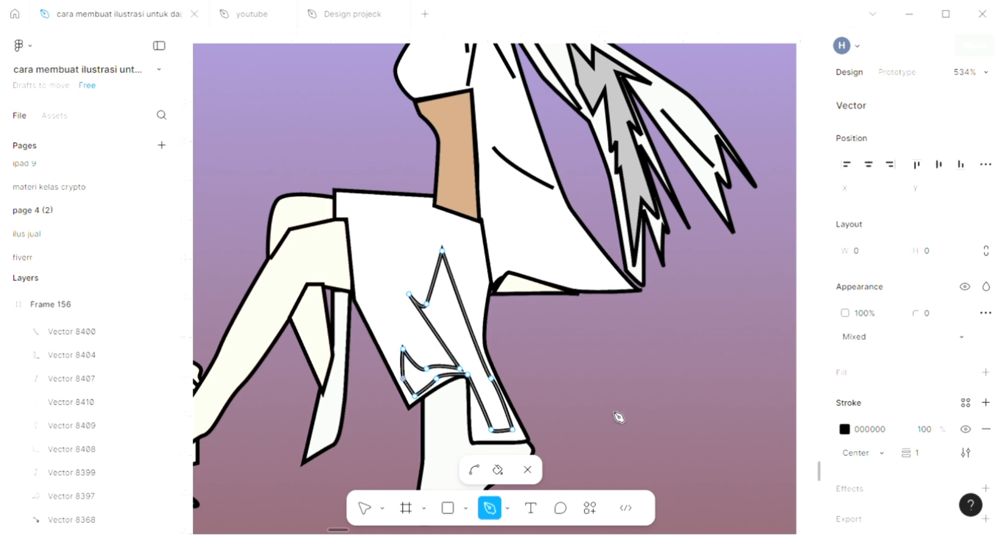
Fill the skirt shadow shape with D9D9D9, finish editing the path and deselect it.
click(986, 373)
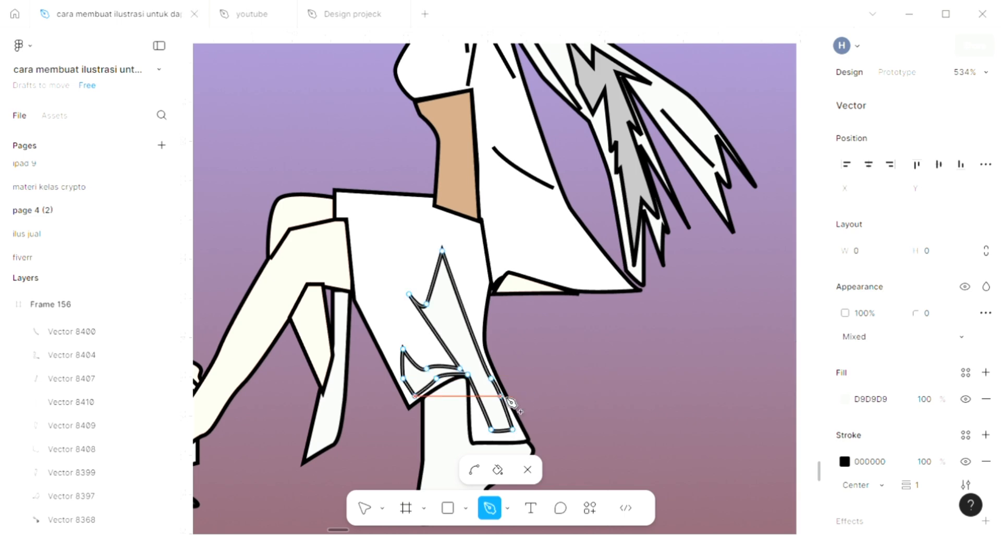
scroll(509, 401, down, 3)
key(p)
scroll(508, 401, down, 1)
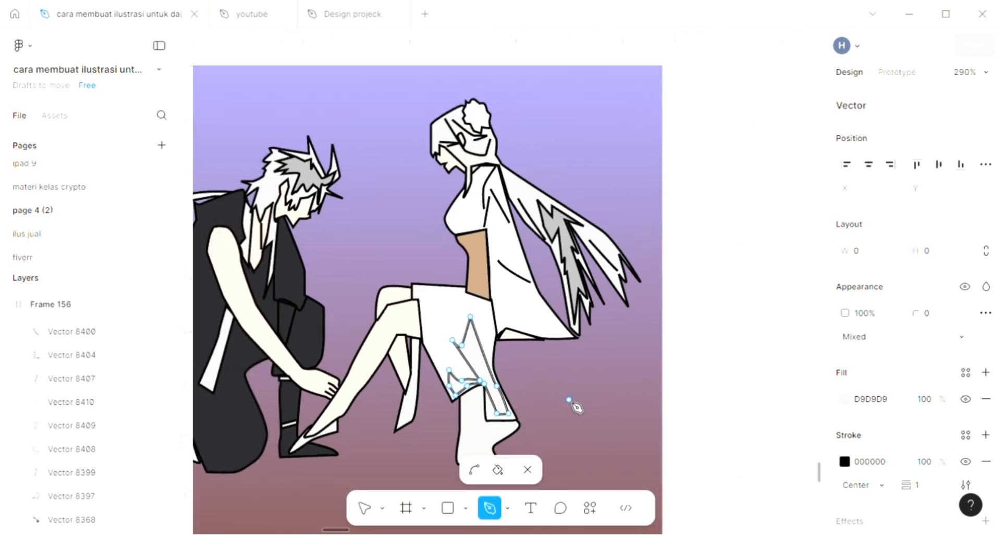
key(Escape)
click(740, 367)
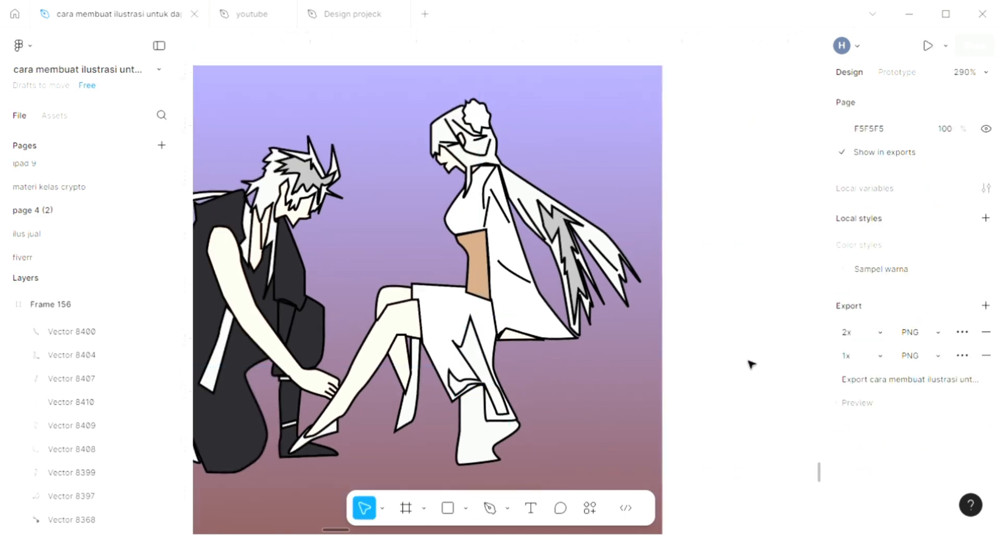
Draw a closed, jagged shadow shape about 34 by 65 with the Pen tool along the back edge of the woman's long sleeve.
click(490, 509)
scroll(537, 347, up, 1)
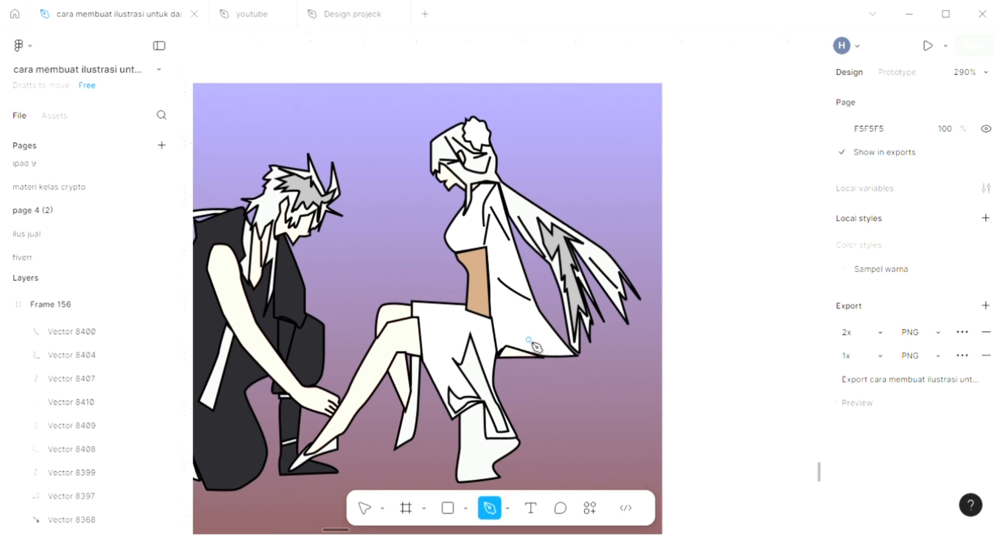
scroll(531, 270, up, 5)
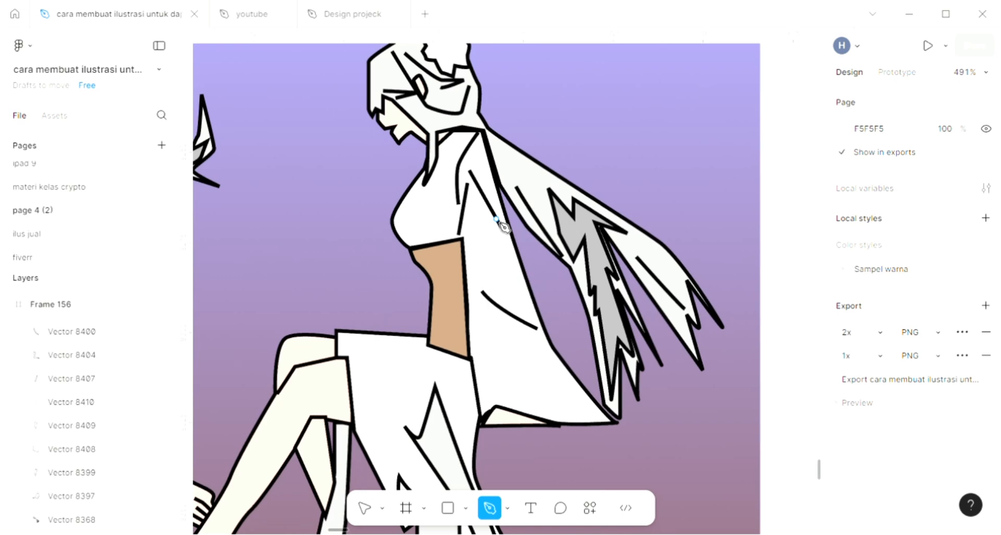
click(477, 209)
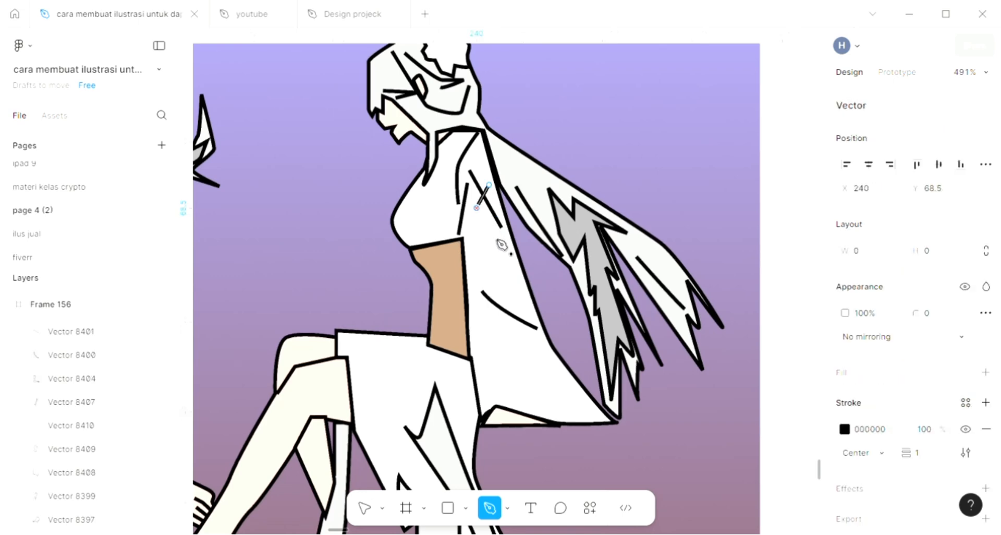
click(489, 235)
click(489, 251)
click(516, 298)
click(500, 288)
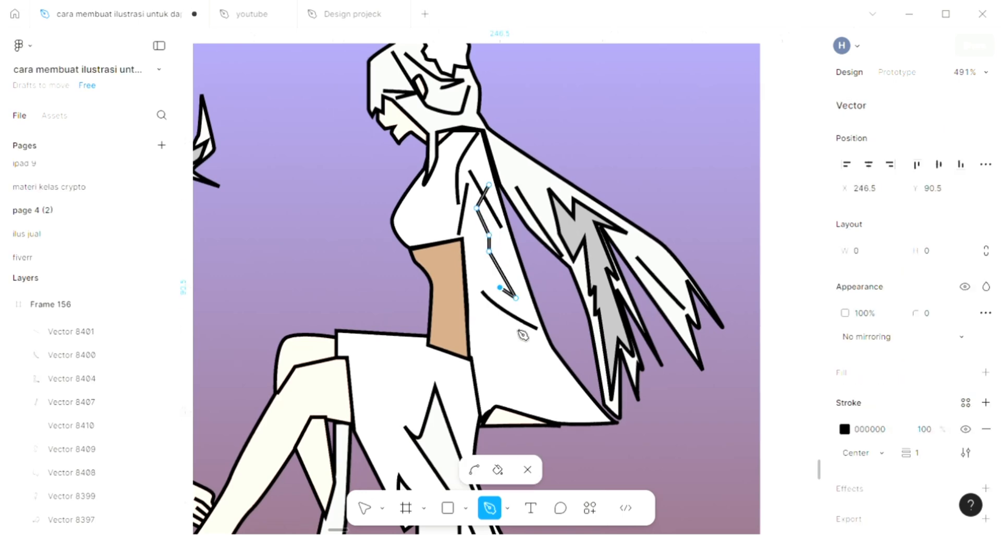
click(527, 350)
click(516, 350)
click(548, 404)
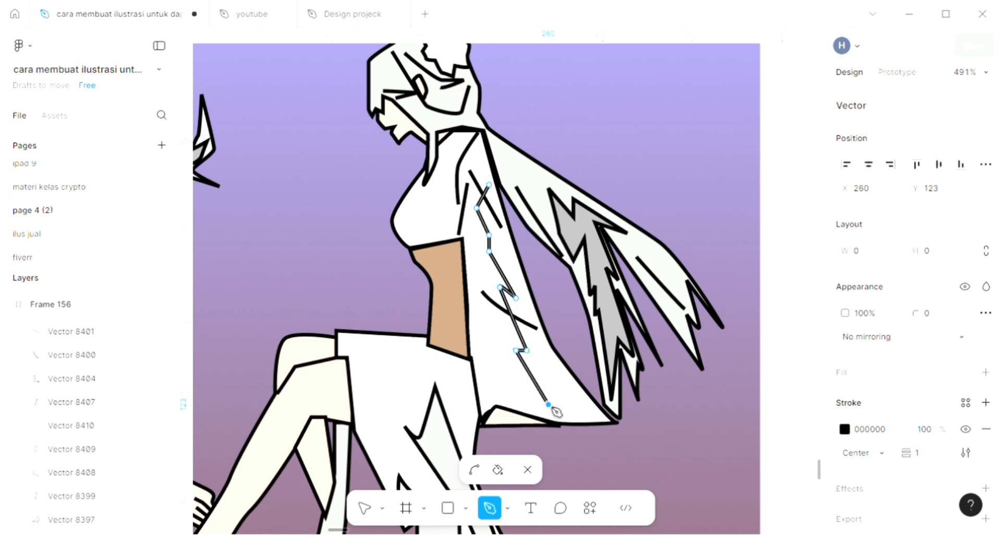
click(565, 412)
click(597, 419)
click(532, 311)
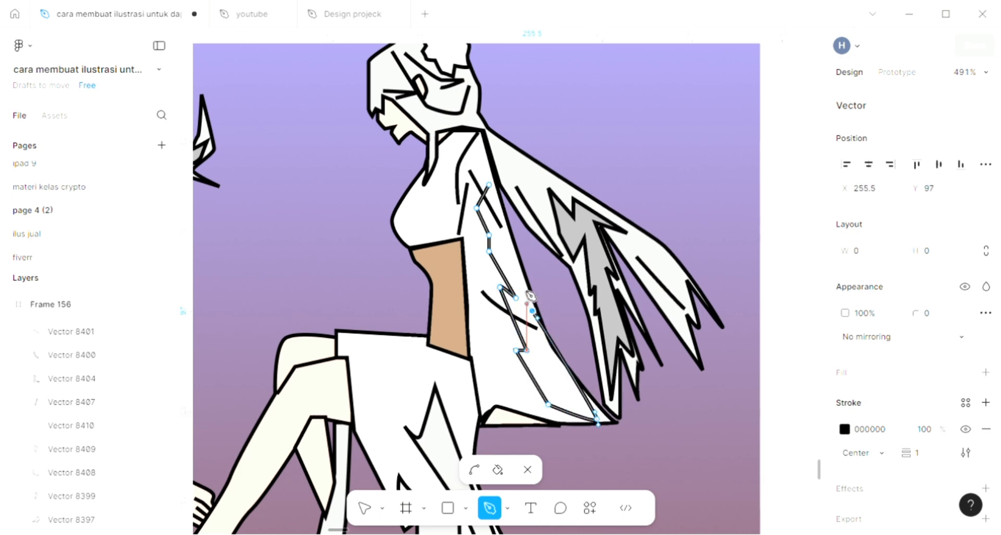
click(499, 194)
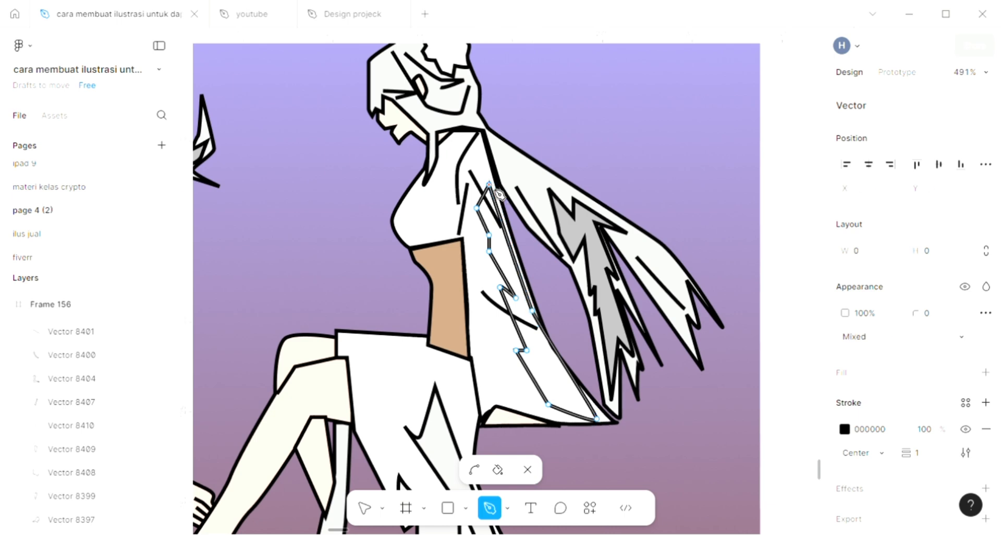
Fill the sleeve shadow shape with D9D9D9, finish editing the path and deselect it.
click(986, 373)
key(Escape)
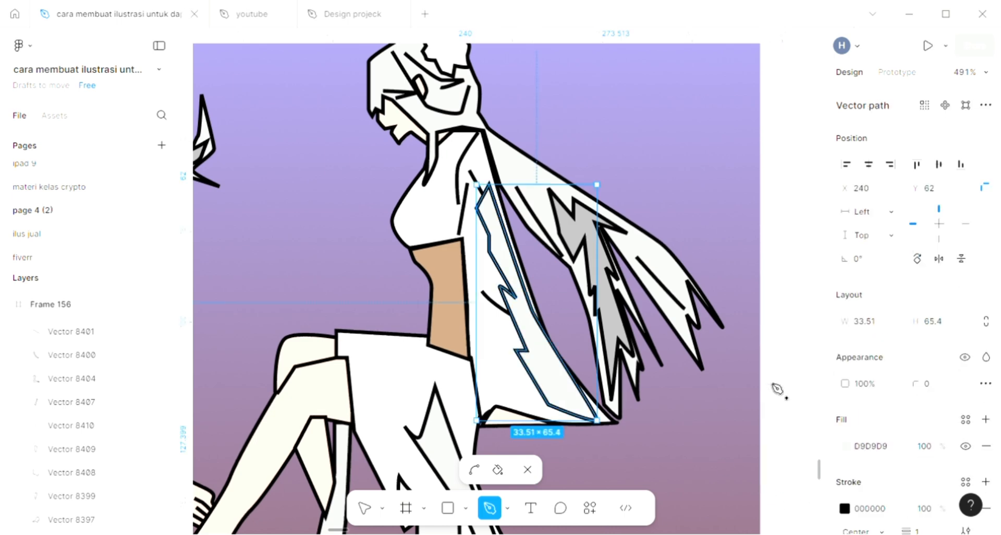
key(Escape)
Draw a closed, crescent-like curved shape about 30 by 30 with the Pen tool on the kneeling man's bent knee.
scroll(777, 388, down, 3)
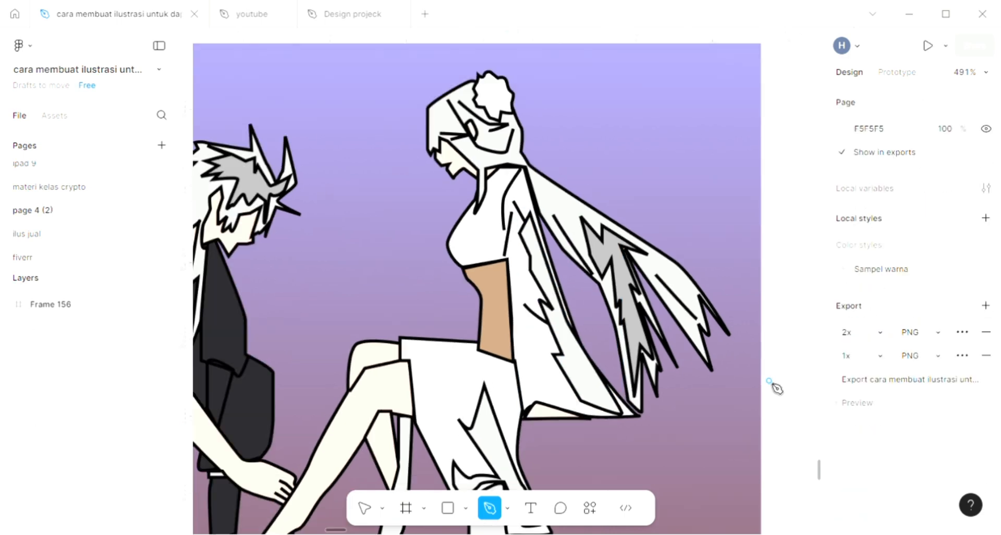
scroll(535, 444, down, 2)
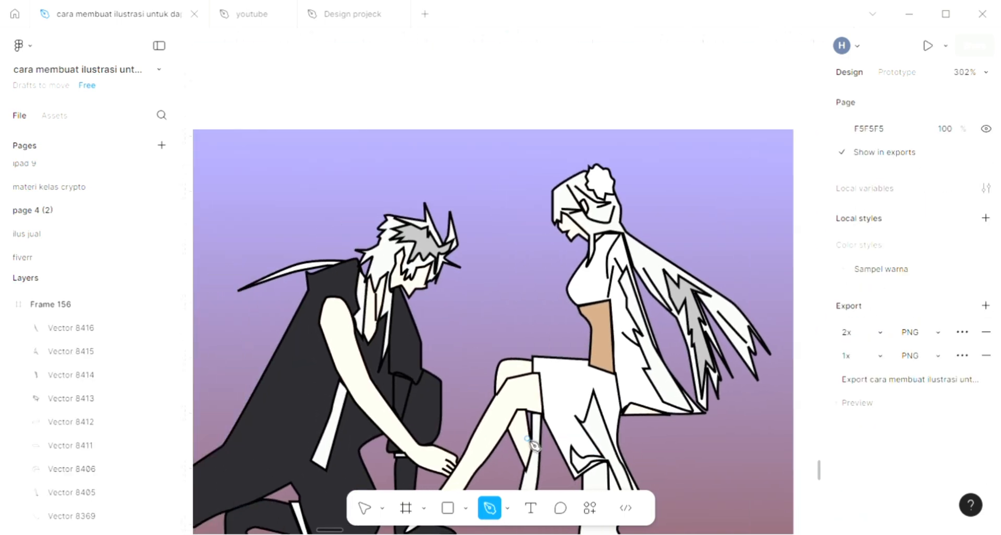
scroll(535, 444, left, 5)
scroll(533, 444, left, 3)
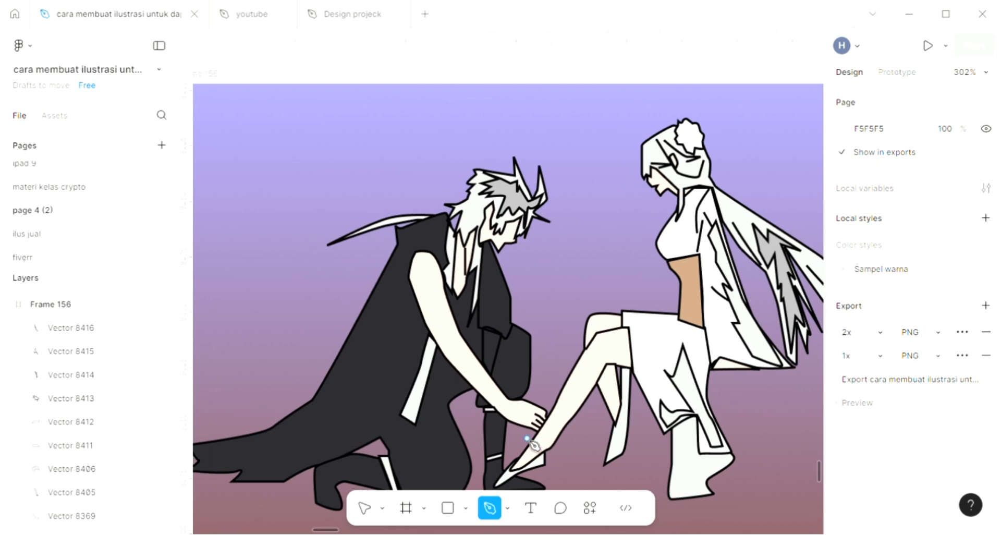
scroll(402, 445, up, 3)
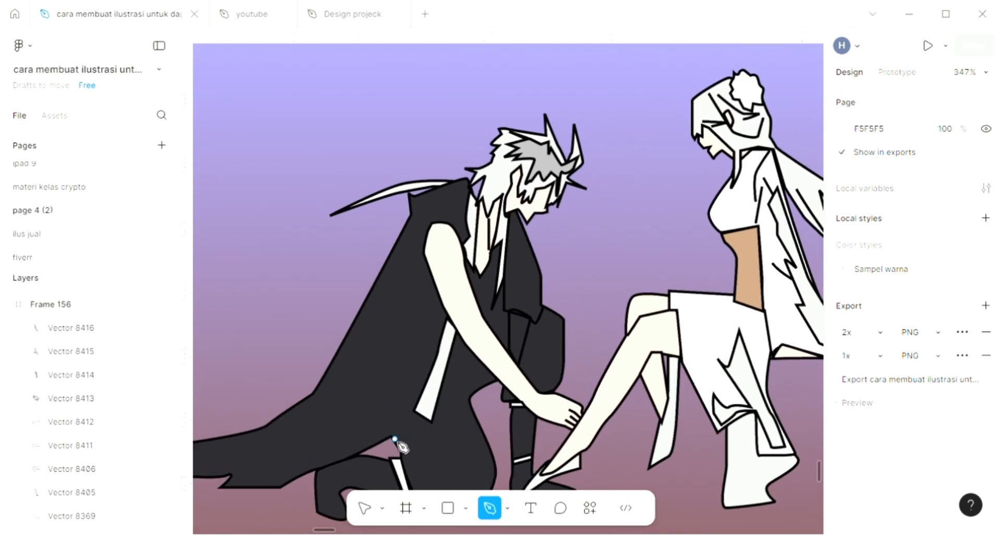
drag(441, 412, 452, 379)
drag(442, 371, 407, 354)
click(452, 356)
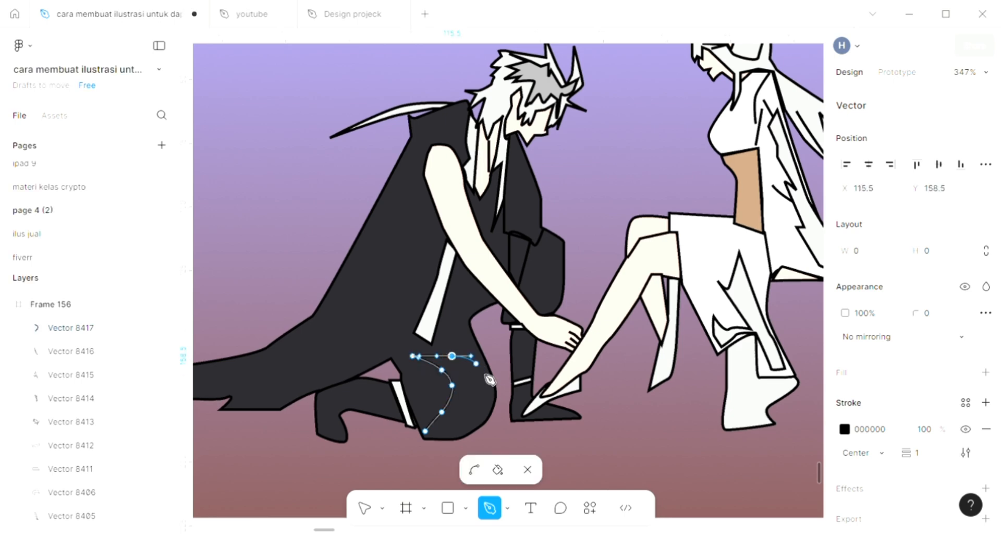
drag(485, 375, 467, 432)
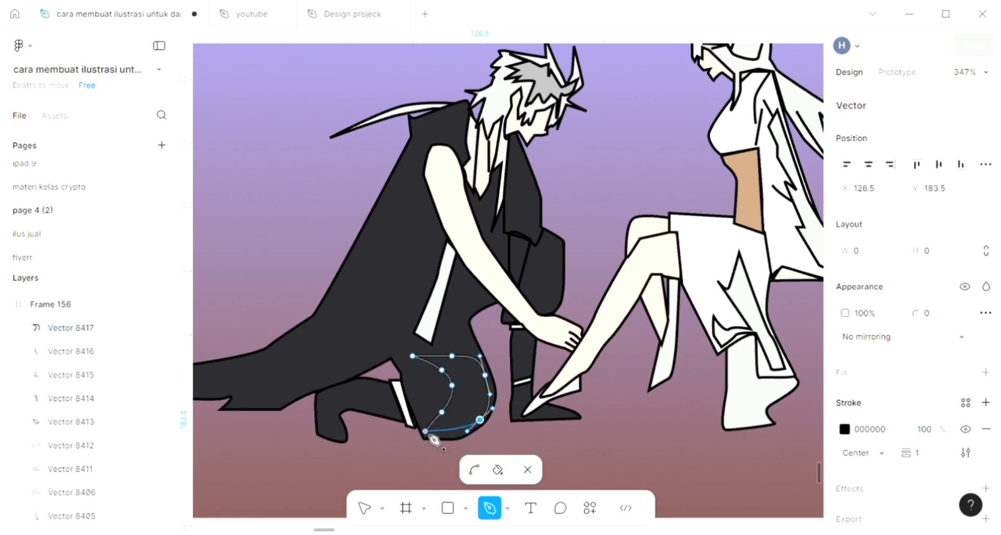
click(426, 433)
Add a fill to the knee shape, finish editing the path, and sample 29282D from the man's dark robe as its colour.
click(986, 373)
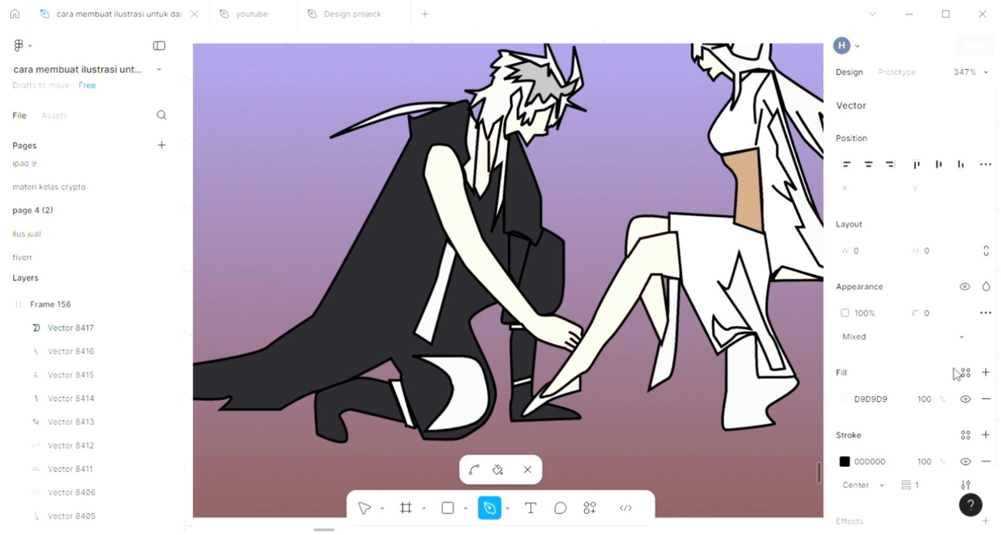
key(Escape)
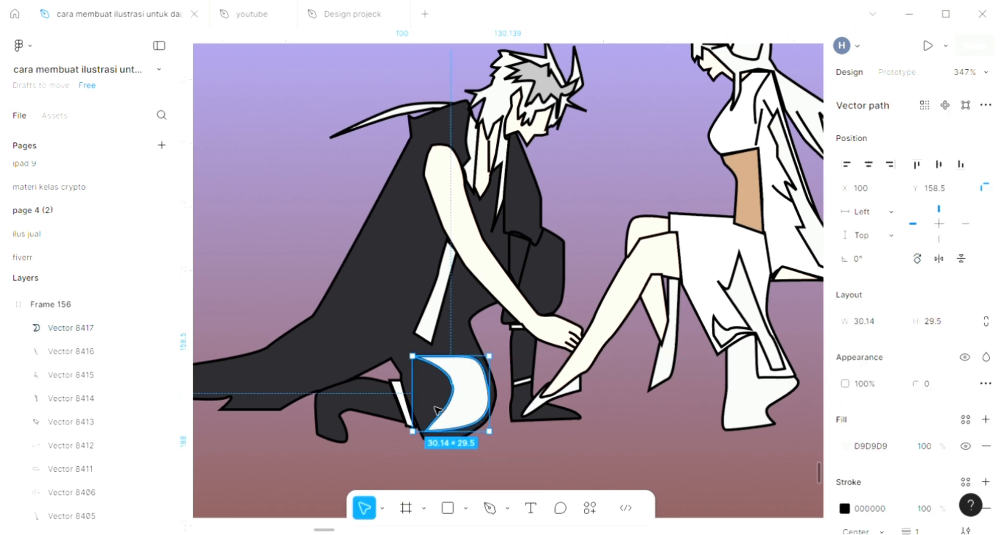
key(i)
click(395, 307)
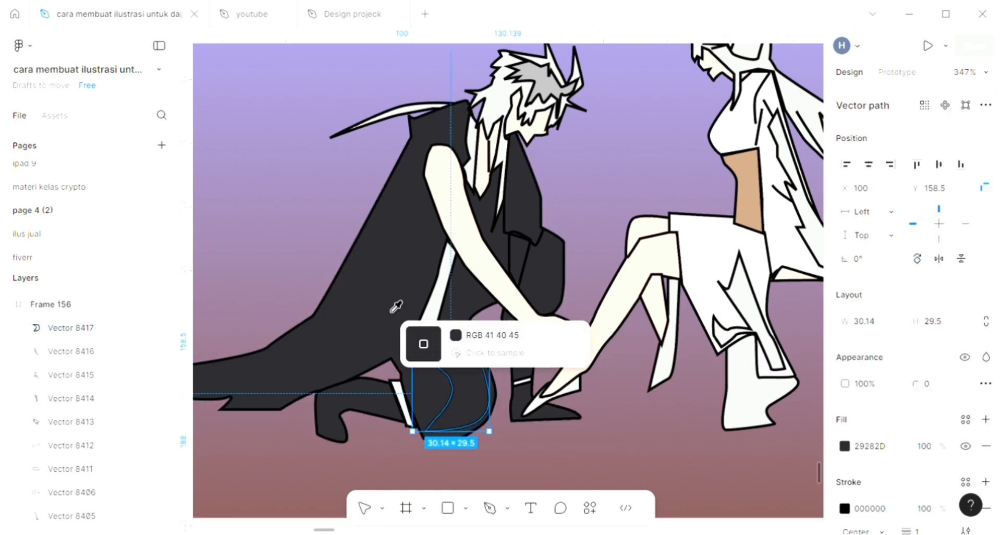
Lighten the knee shape's fill to a medium-dark grey that stands out from the surrounding clothing, and deselect it.
click(845, 446)
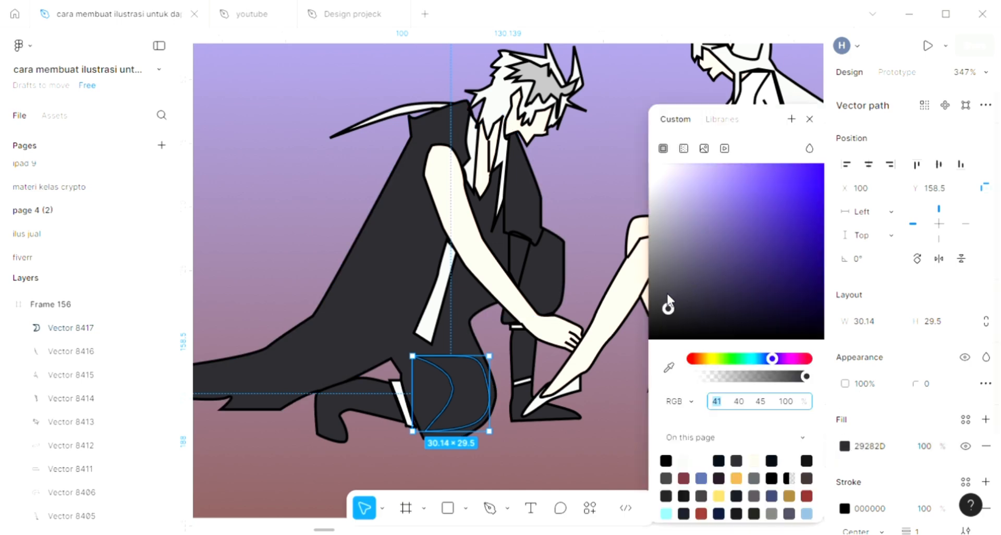
drag(668, 306, 667, 287)
click(557, 472)
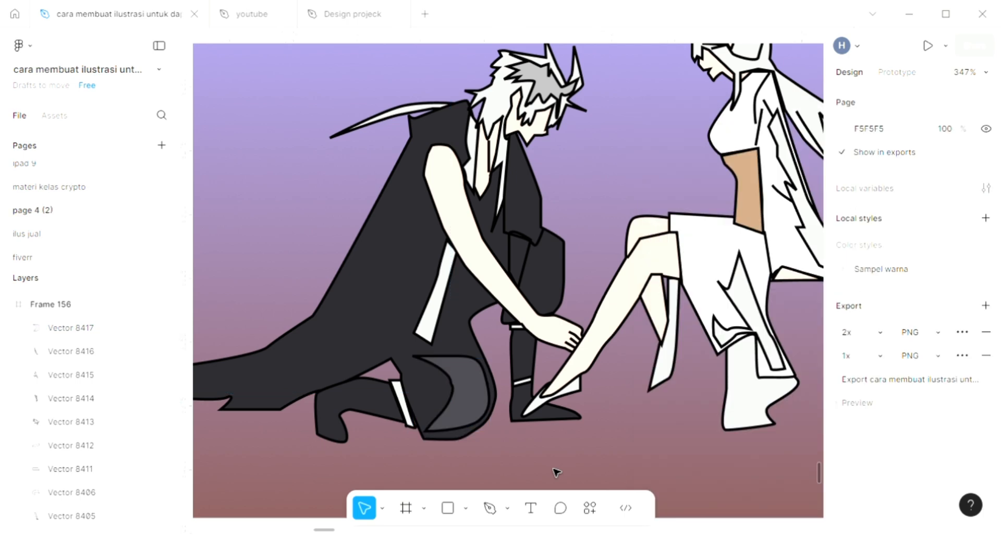
scroll(555, 471, down, 3)
scroll(588, 438, up, 3)
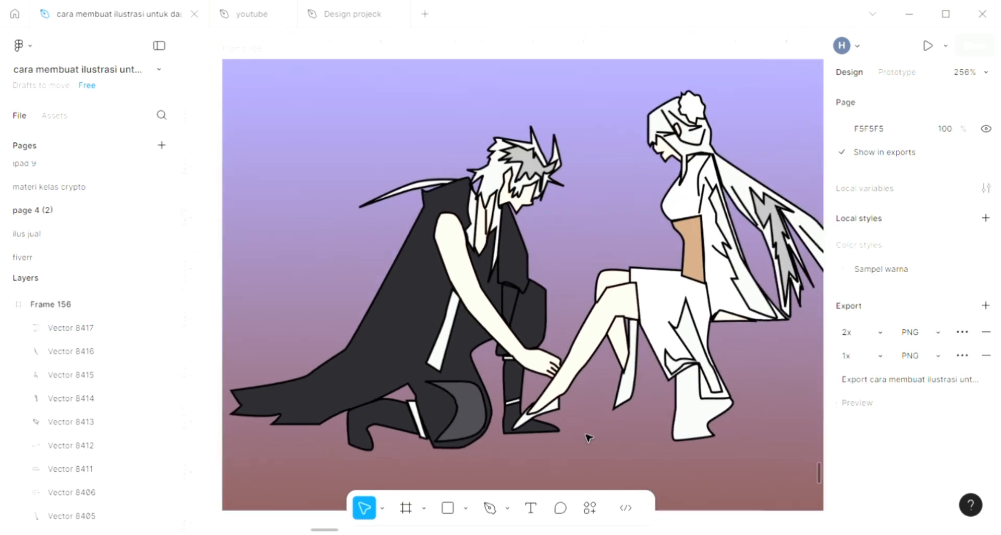
scroll(589, 438, up, 2)
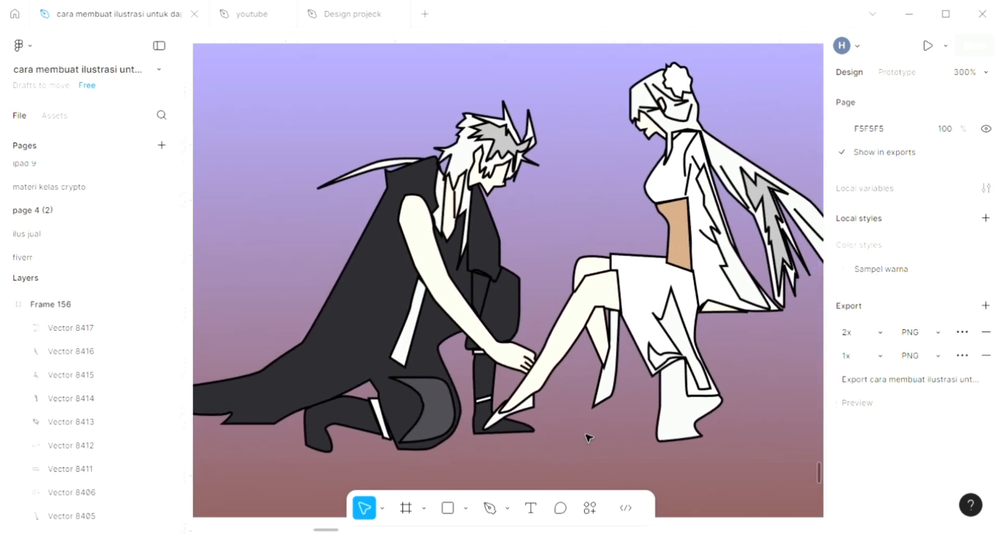
scroll(588, 438, down, 2)
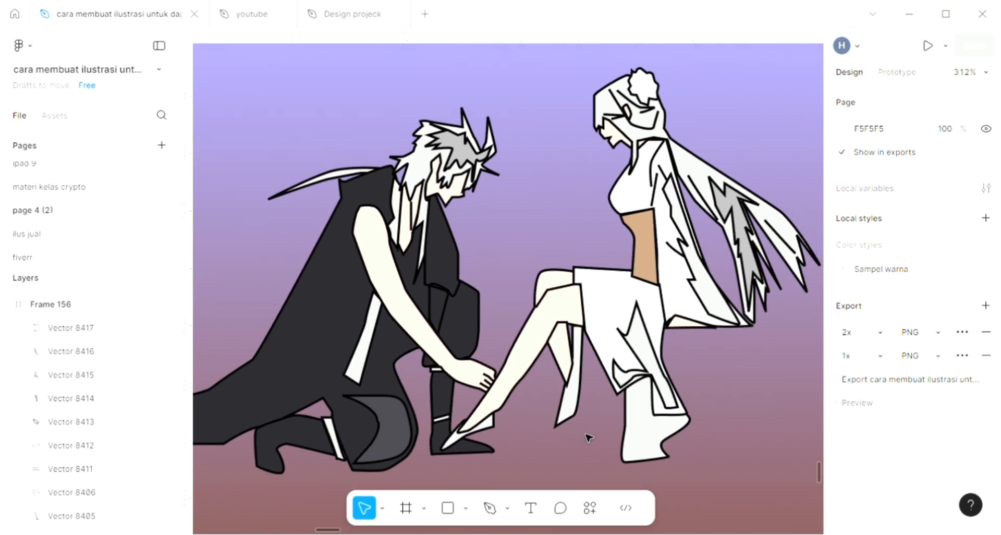